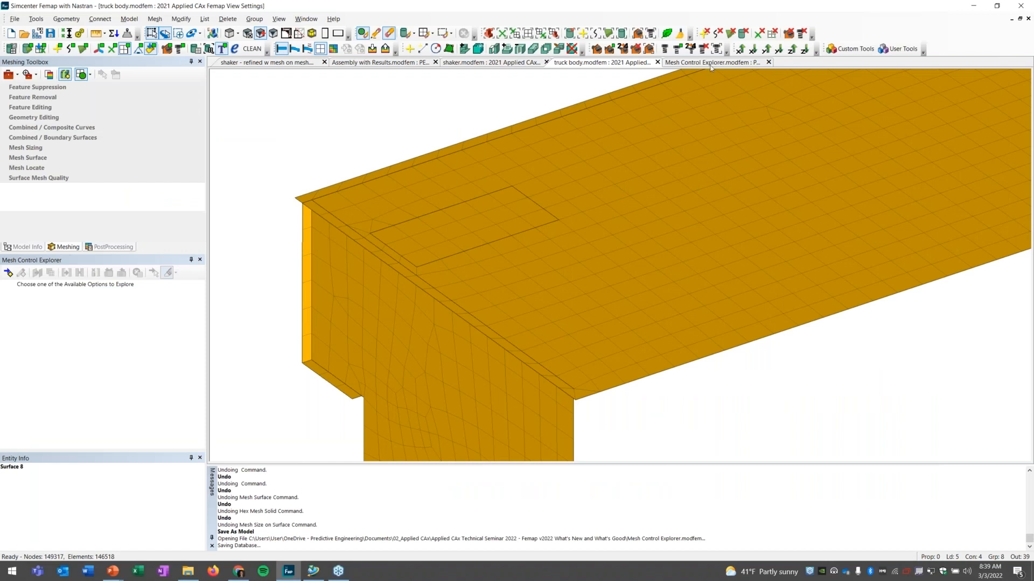
# Switch to the Mesh Control Explorer.modfem model, bring up its geometry list and close the Mesh Control Explorer pane
pyautogui.click(711, 63)
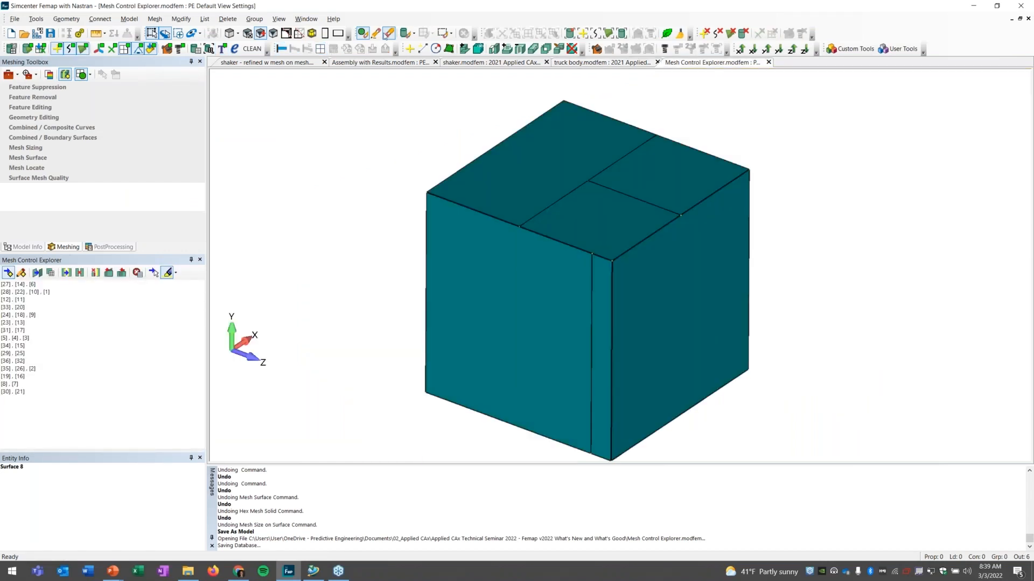
pyautogui.click(25, 246)
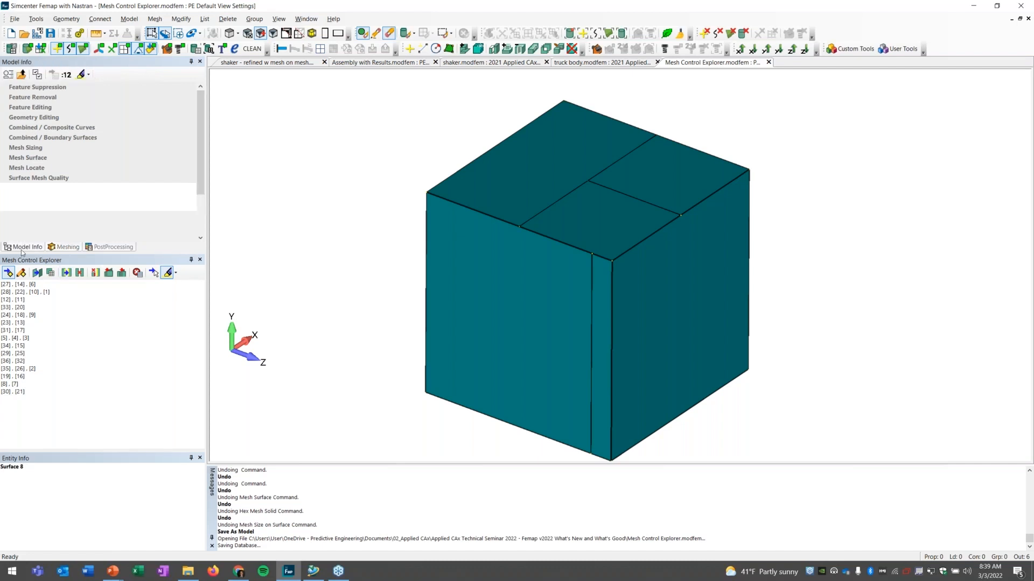
pyautogui.click(199, 260)
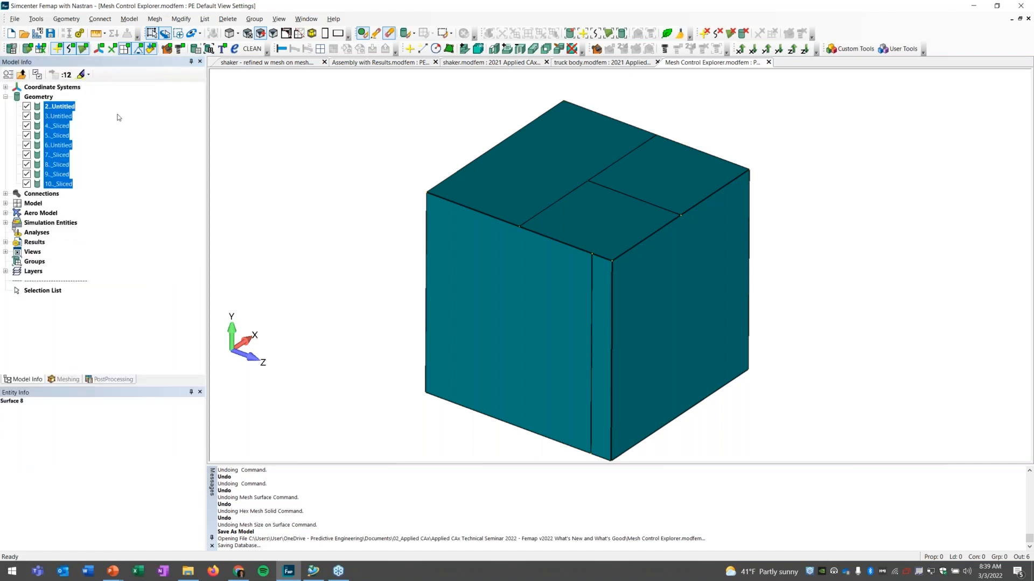
# Isolate geometry body 2..Untitled, followed by 3..Untitled and 4.._Sliced, to view each one separately
pyautogui.rightClick(28, 108)
pyautogui.click(33, 116)
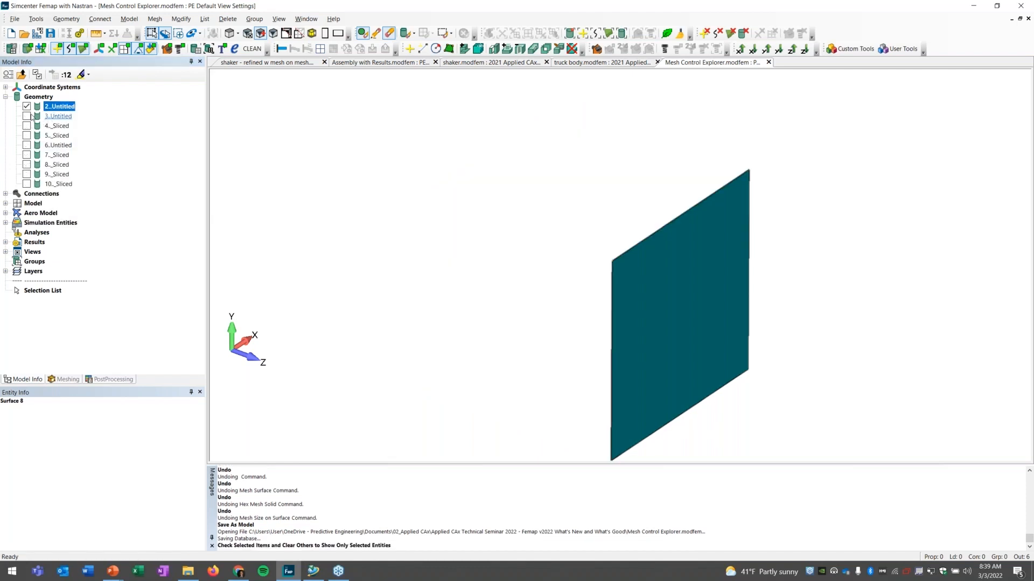
pyautogui.click(26, 106)
pyautogui.click(26, 116)
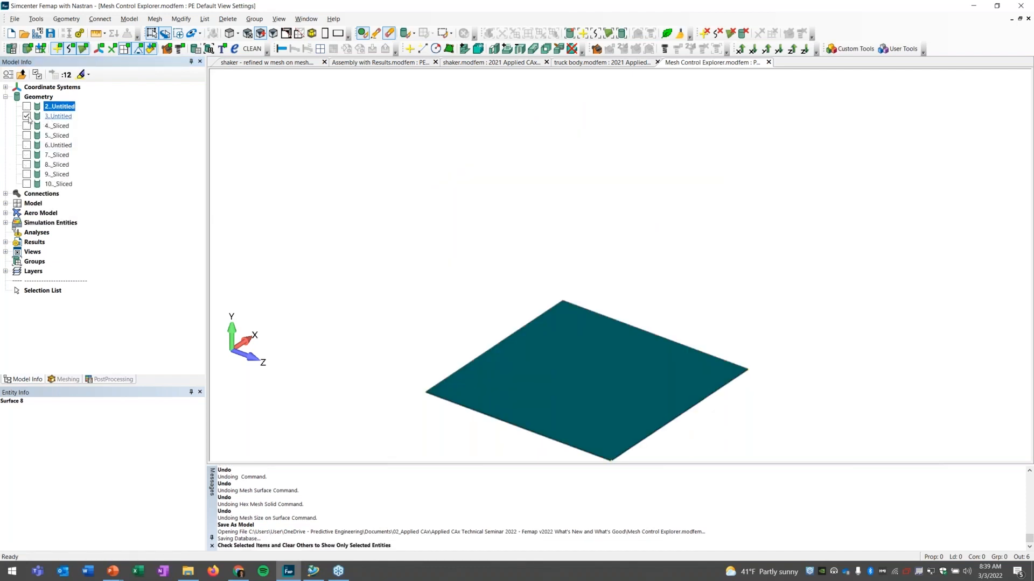
pyautogui.click(27, 116)
pyautogui.click(26, 126)
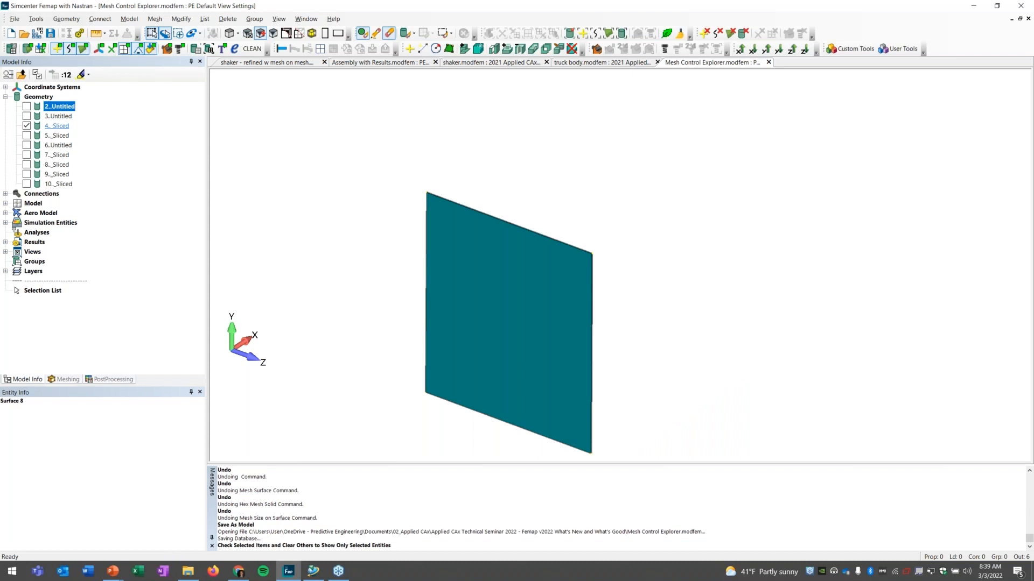
# Turn on the visibility of bodies 5 through 10, plus 3 and 2, to inspect how the box is assembled
pyautogui.click(26, 136)
pyautogui.click(26, 146)
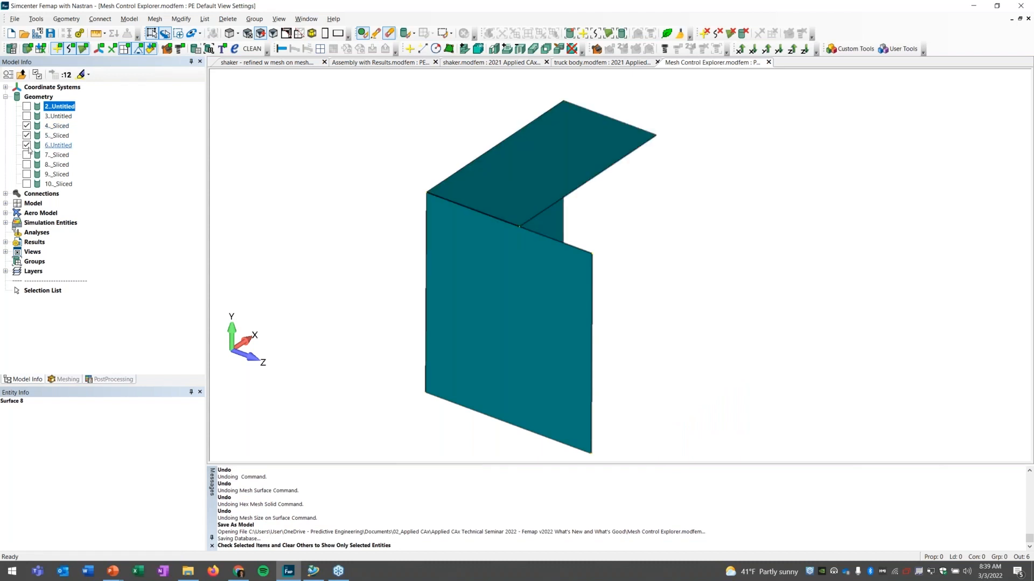
pyautogui.click(27, 155)
pyautogui.click(27, 164)
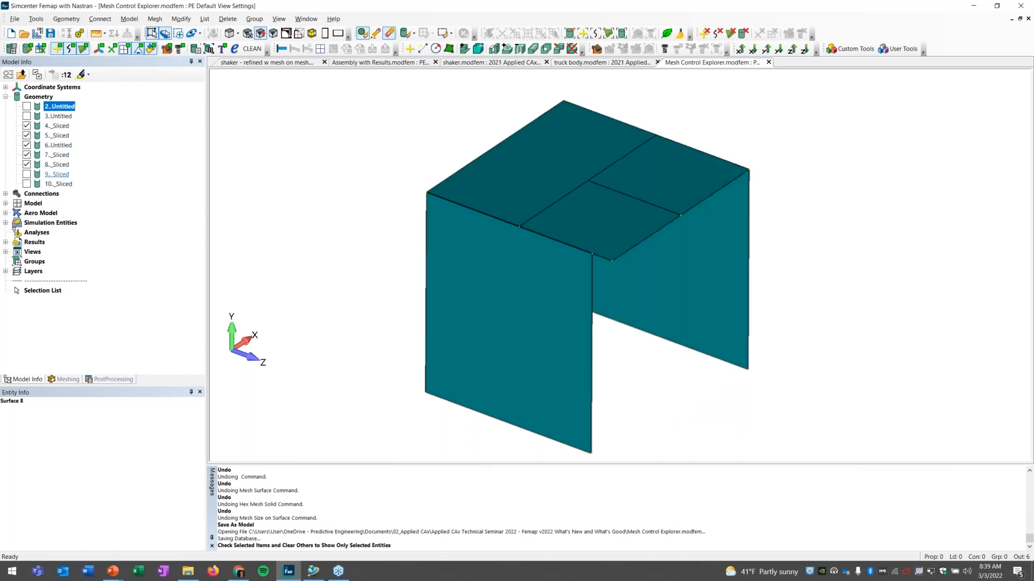
pyautogui.click(27, 174)
pyautogui.click(26, 184)
pyautogui.click(26, 116)
pyautogui.click(27, 107)
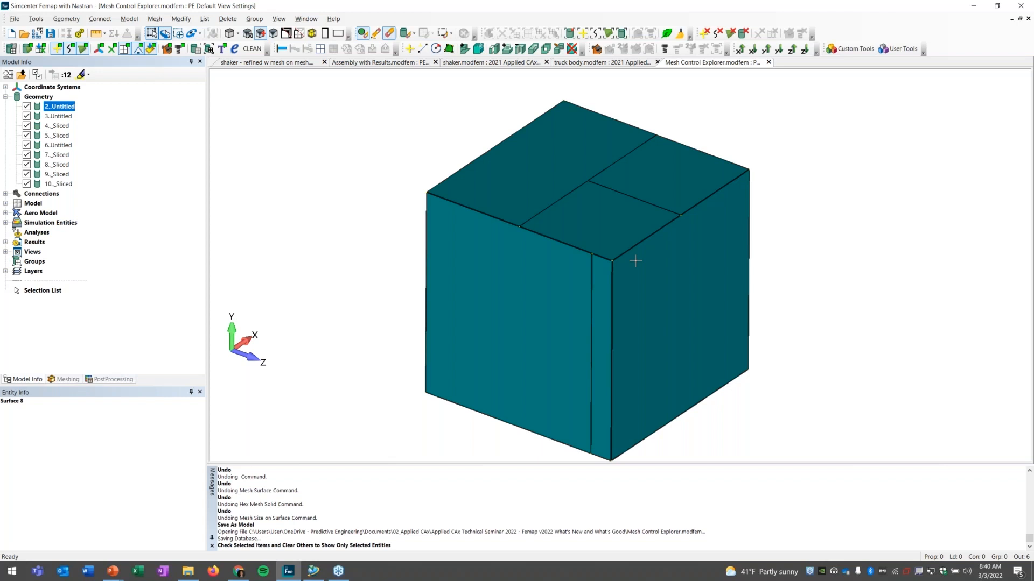
# Show only body 2..Untitled, restore the display of all bodies and inspect the split edges at the box's upper corner
pyautogui.click(27, 107)
pyautogui.click(27, 106)
pyautogui.rightClick(26, 106)
pyautogui.click(60, 126)
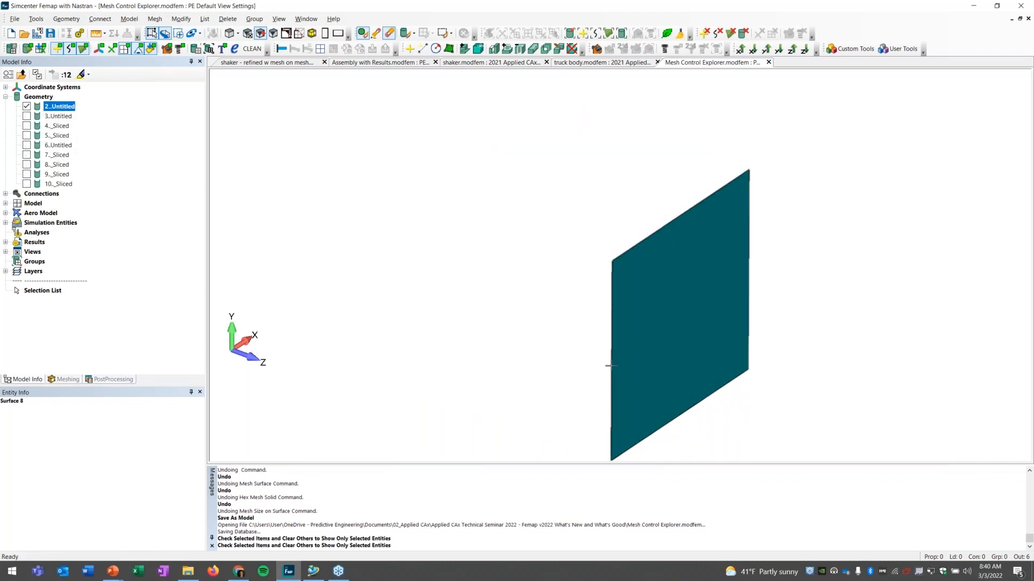
pyautogui.rightClick(27, 107)
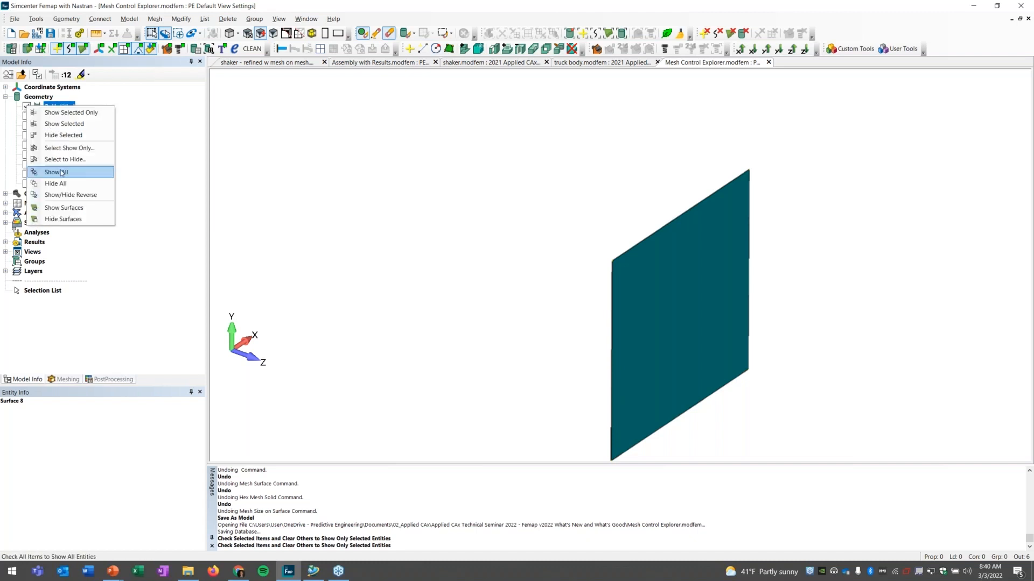
pyautogui.click(61, 173)
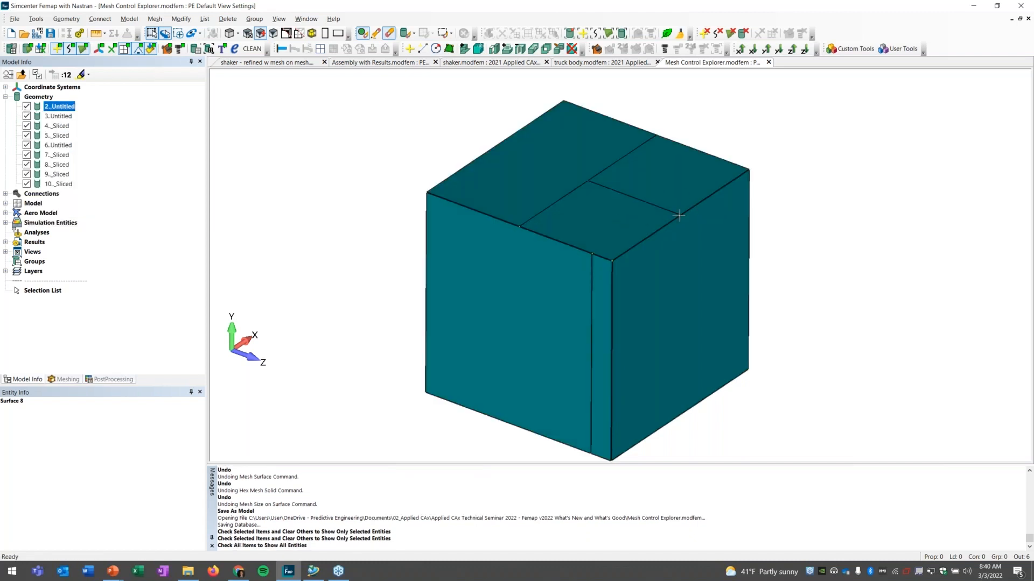
pyautogui.scroll(3, 680, 215)
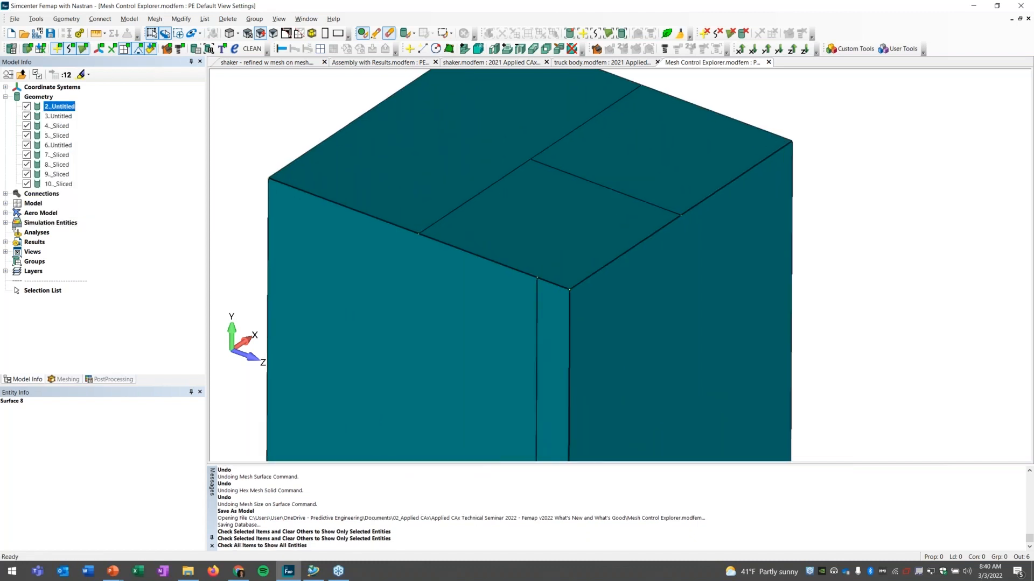
pyautogui.scroll(-3, 680, 216)
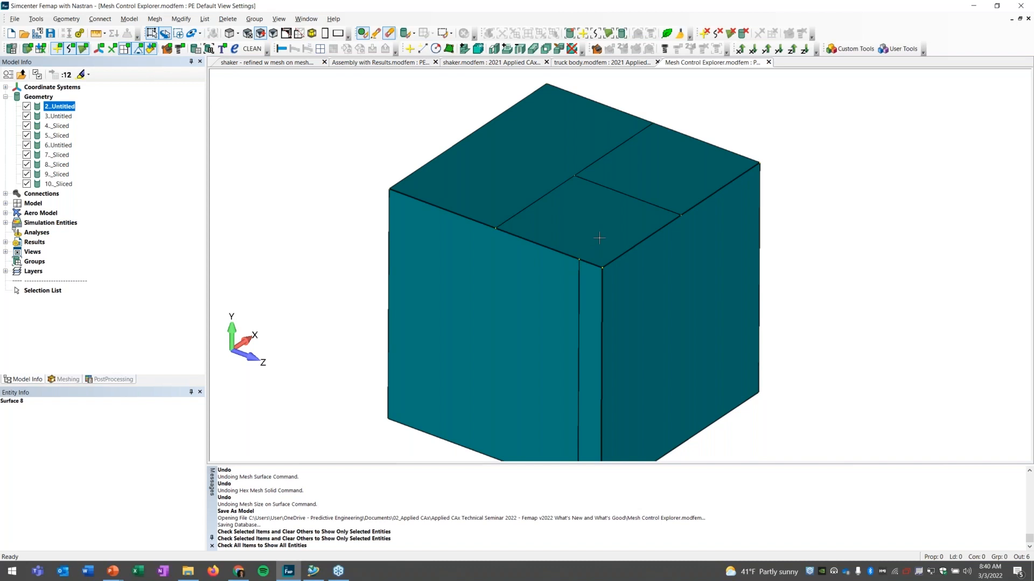
pyautogui.scroll(-1, 599, 238)
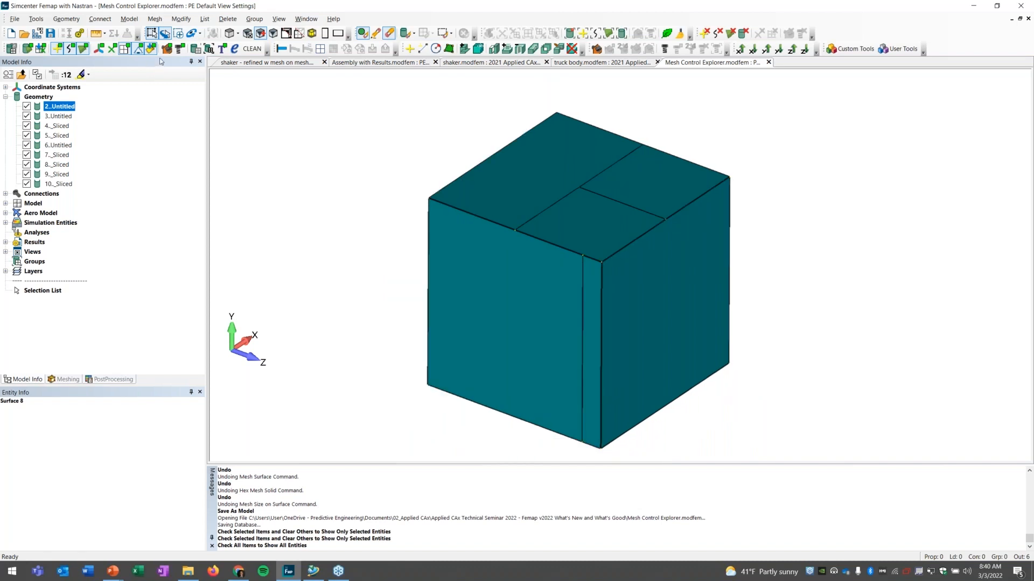
# Set an element size of 0.1 on all surfaces of the box and display the mesh sizes along its curves
pyautogui.click(155, 18)
pyautogui.moveTo(206, 50)
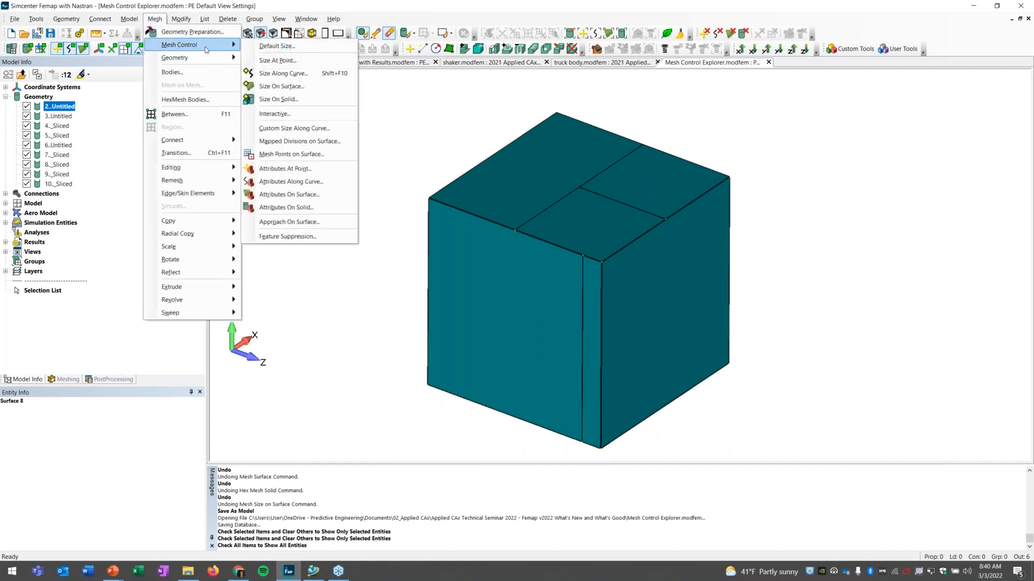
pyautogui.click(308, 87)
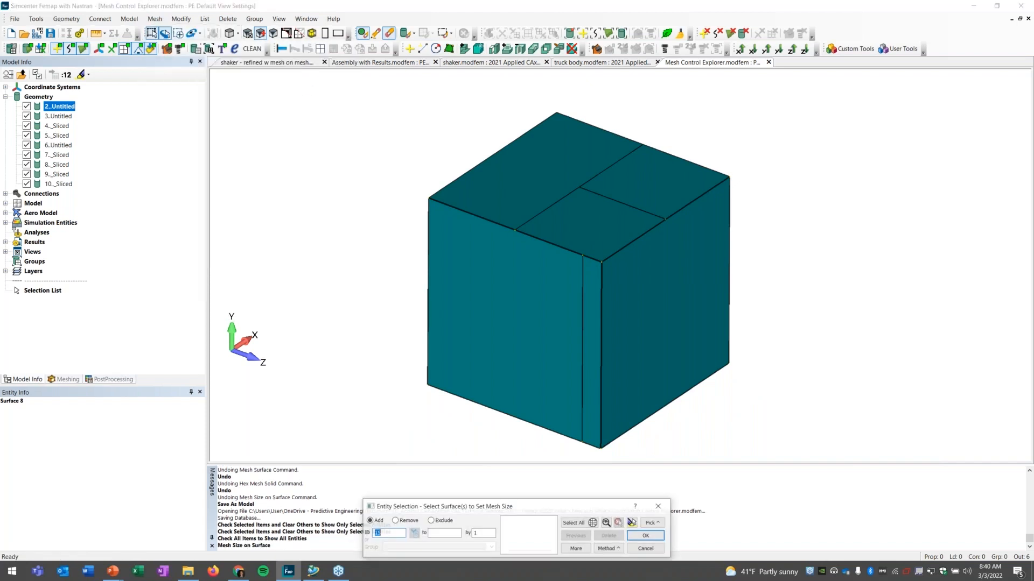
pyautogui.click(571, 523)
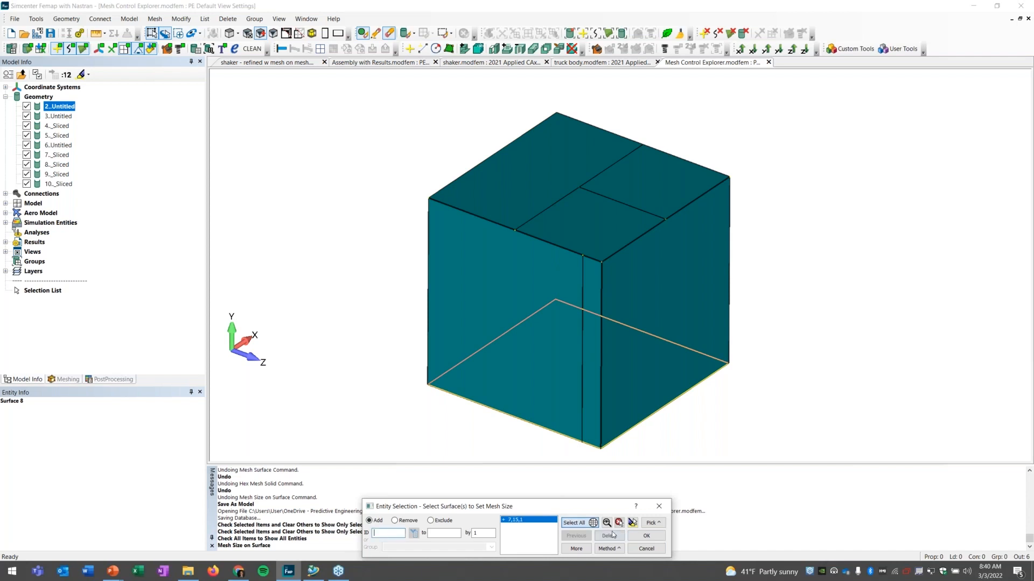
pyautogui.click(646, 535)
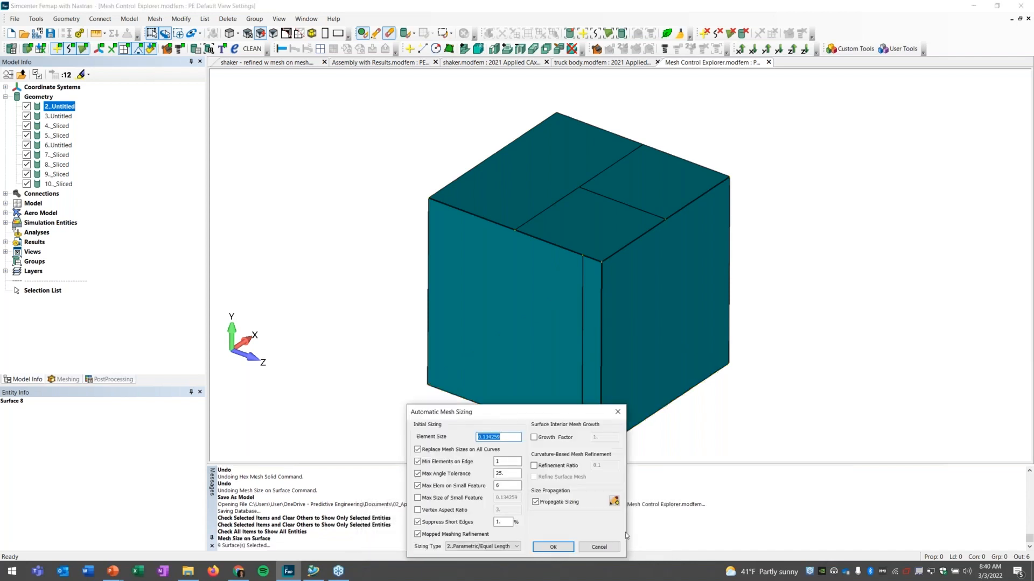
pyautogui.write('.1')
pyautogui.press('Return')
pyautogui.click(659, 506)
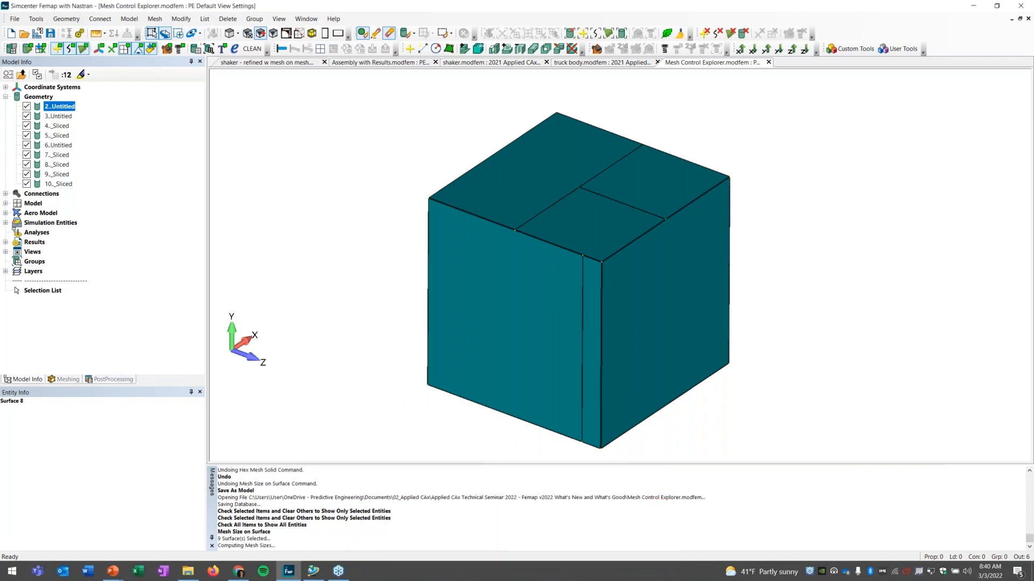
pyautogui.click(239, 34)
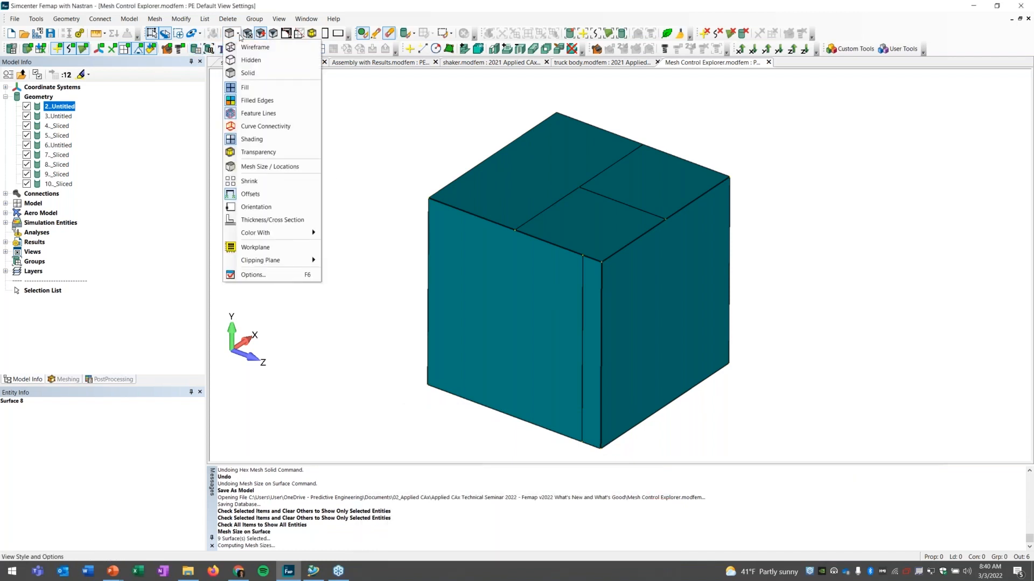
pyautogui.click(275, 168)
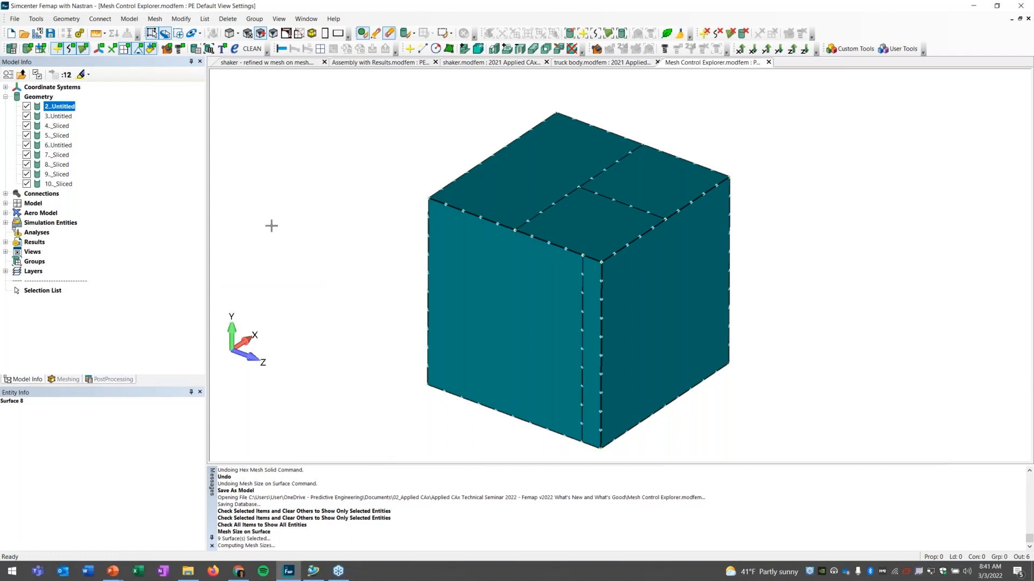
# Mesh all surfaces of the box with automatic quad meshing and mapped meshing on, using plot-only elements
pyautogui.click(160, 20)
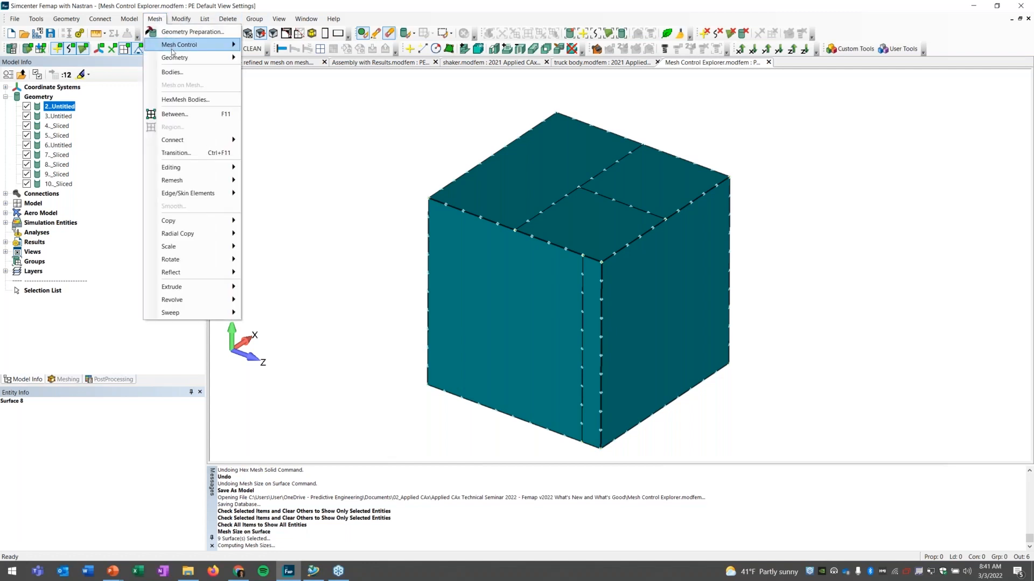
pyautogui.moveTo(188, 57)
pyautogui.click(323, 89)
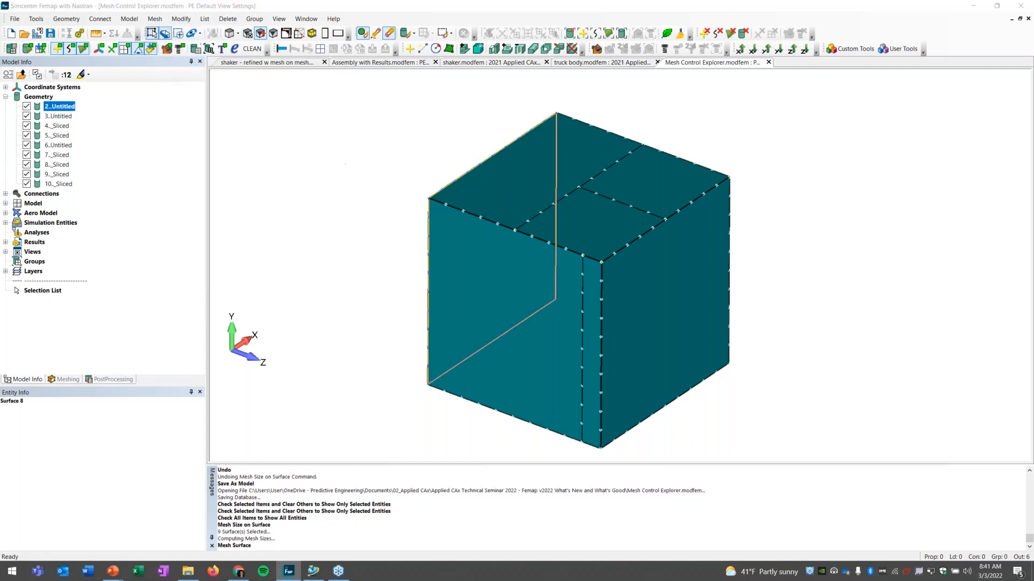
pyautogui.click(576, 535)
pyautogui.click(635, 537)
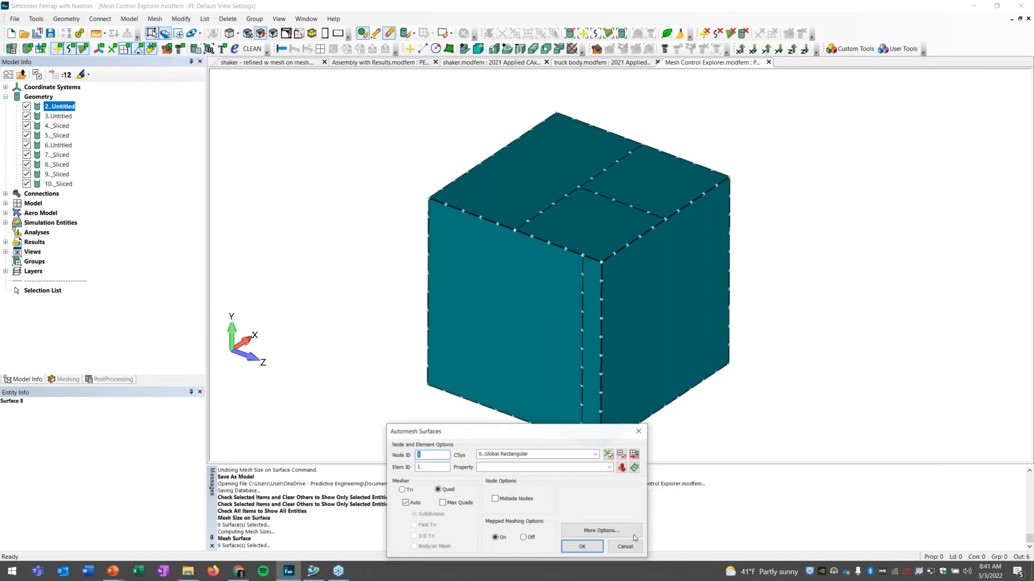
pyautogui.click(592, 546)
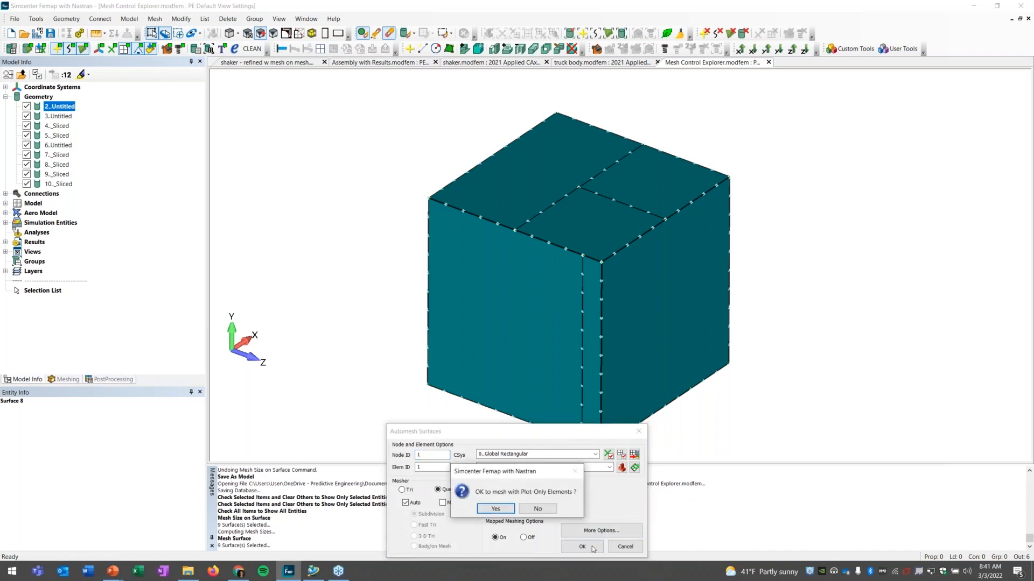
pyautogui.click(507, 506)
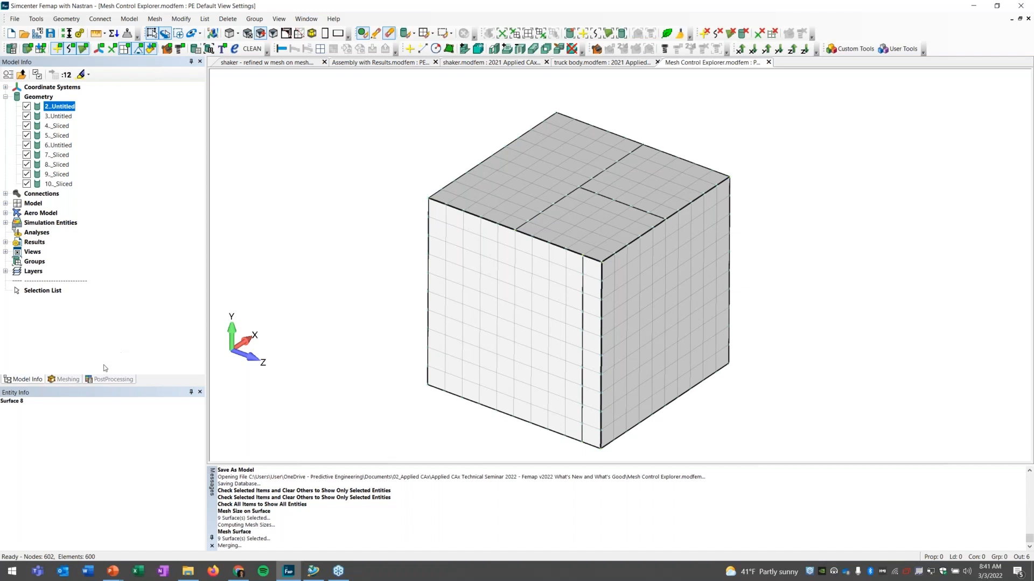
# Open the Mesh Control Explorer from the Meshing Toolbox, undock it as a floating window and widen it
pyautogui.click(66, 379)
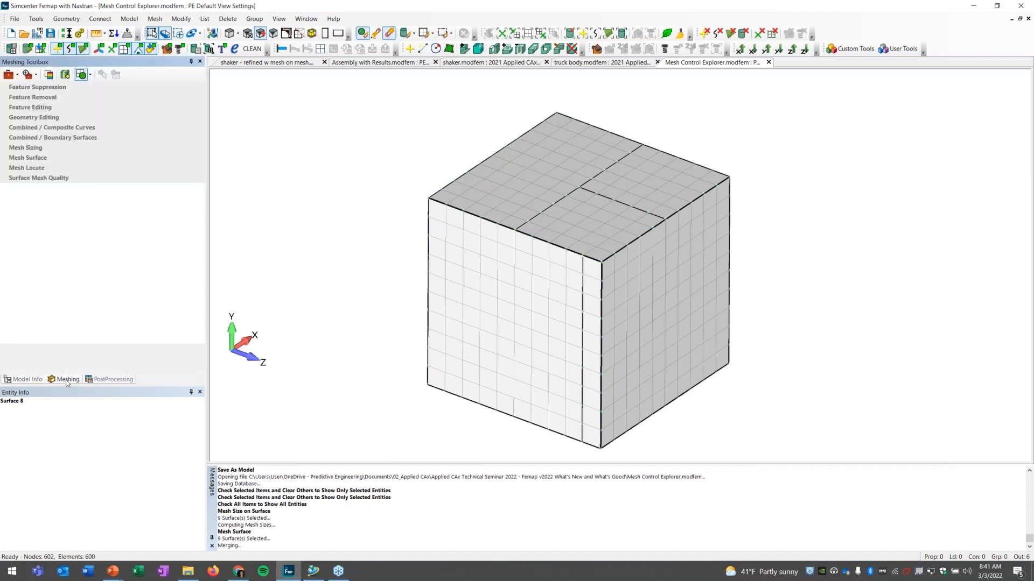
pyautogui.click(65, 75)
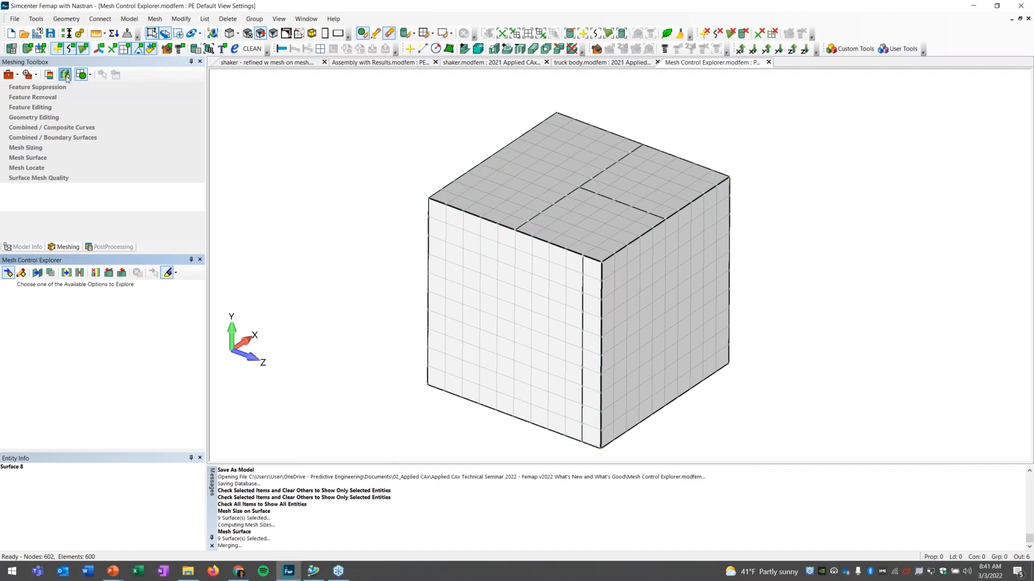
pyautogui.moveTo(155, 262); pyautogui.dragTo(243, 132)
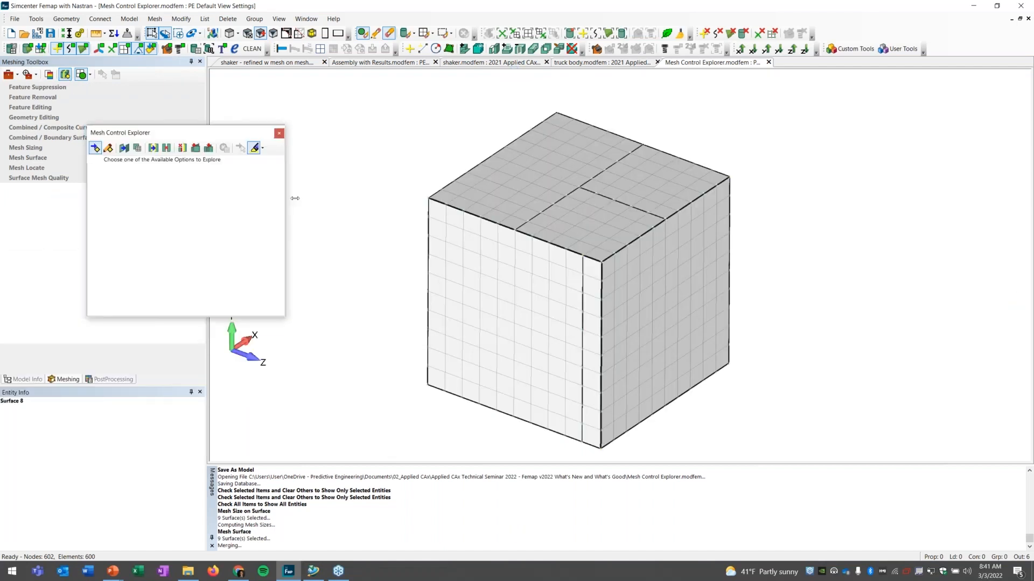
pyautogui.moveTo(283, 200); pyautogui.dragTo(363, 197)
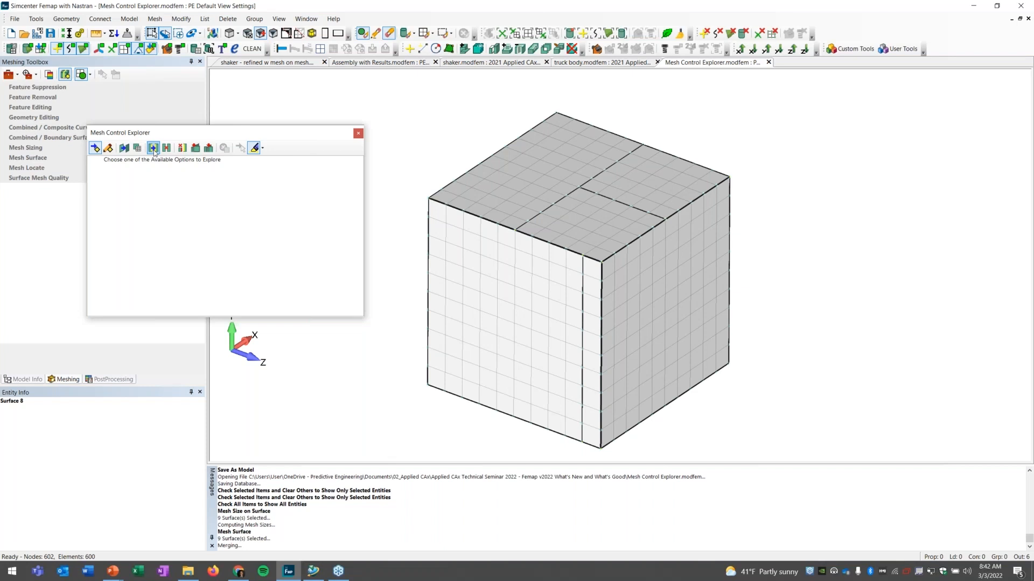
# List the curve groups in the Mesh Control Explorer and highlight groups [27],[14],[6], then [28],[22],[10],[1], then [12],[11] on the model
pyautogui.click(124, 151)
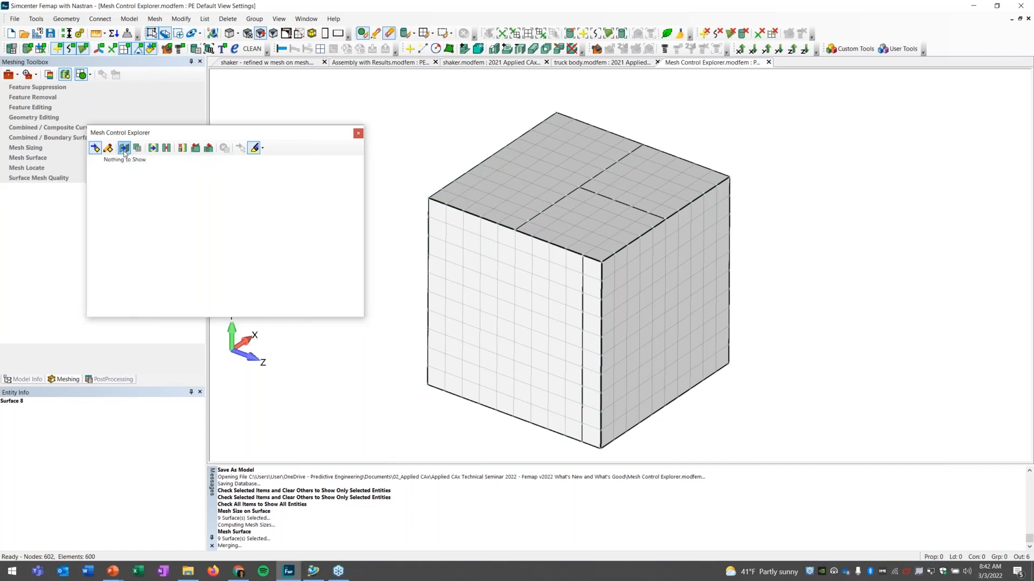
pyautogui.click(153, 149)
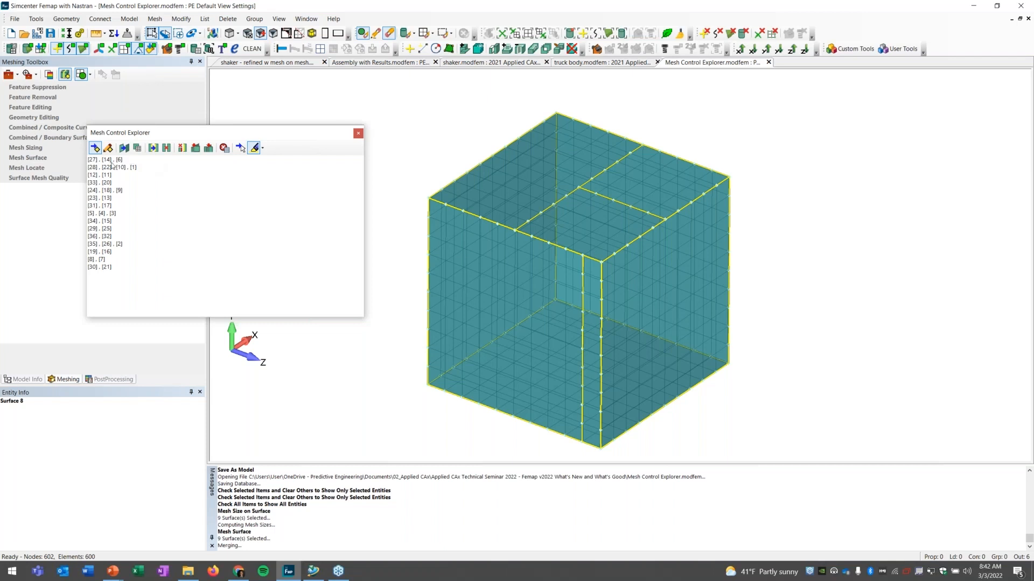
pyautogui.click(111, 162)
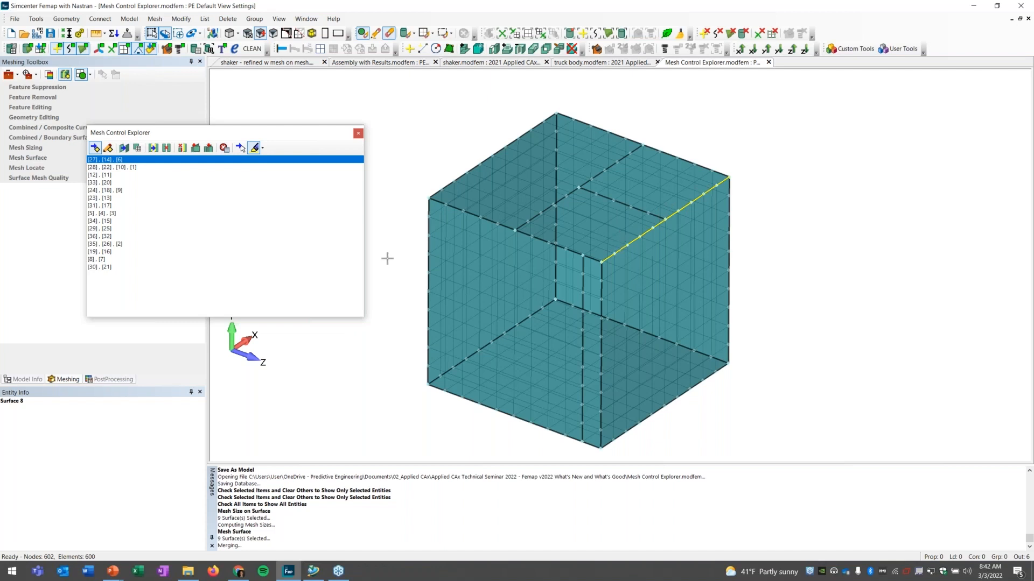
pyautogui.click(133, 169)
pyautogui.click(113, 177)
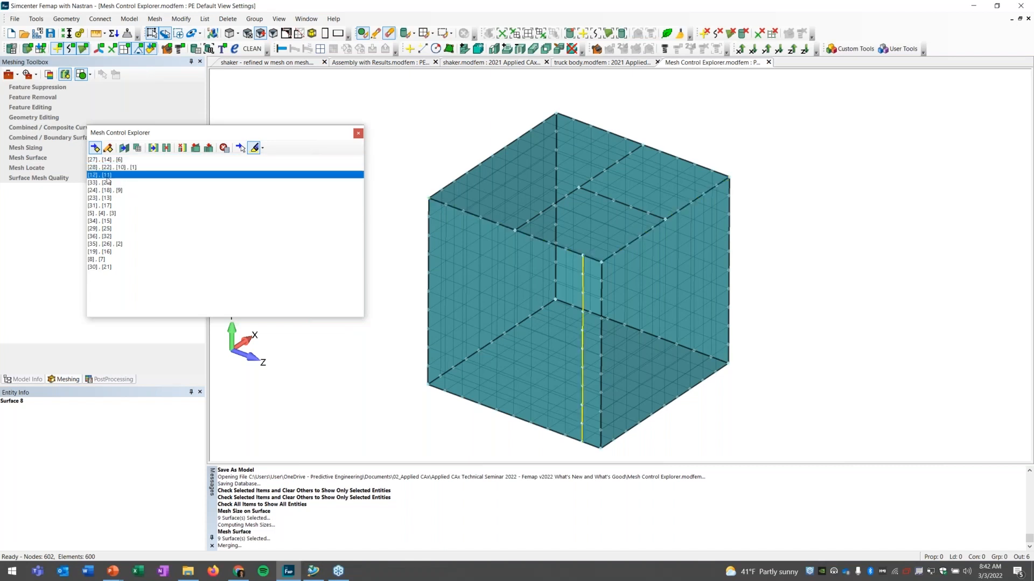
# Highlight curve groups [33],[20] and [24],[18],[9] on the model and turn the selection highlighting off
pyautogui.click(108, 184)
pyautogui.click(107, 190)
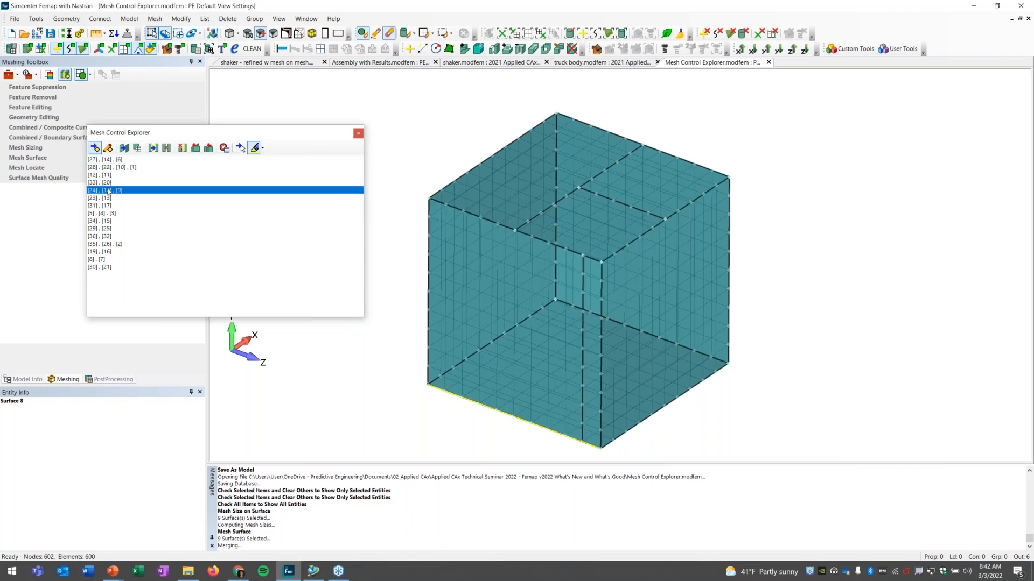
pyautogui.click(255, 149)
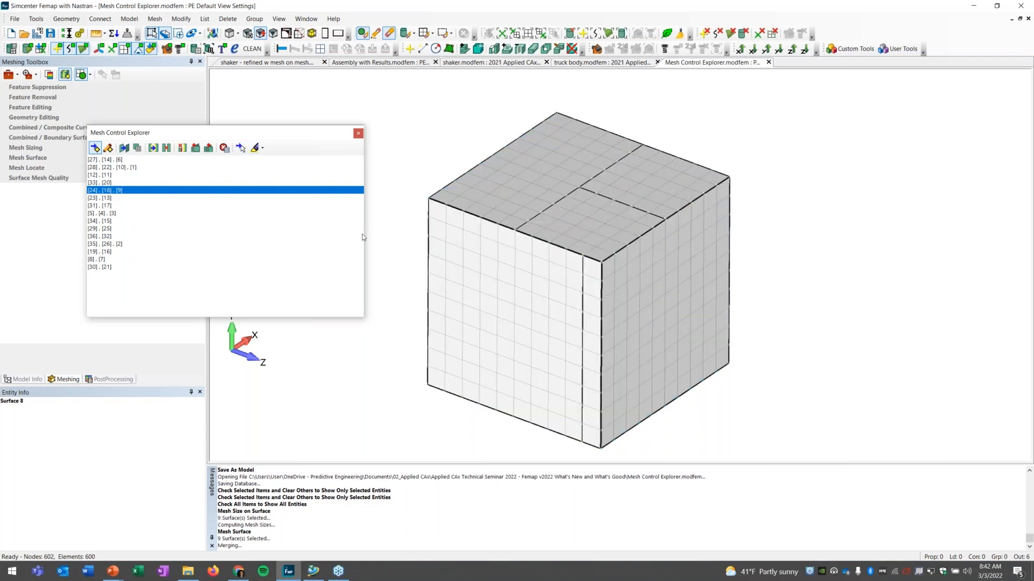
# Dock the Mesh Control Explorer again and float the Draw/Erase toolbar over the graphics area
pyautogui.doubleClick(334, 133)
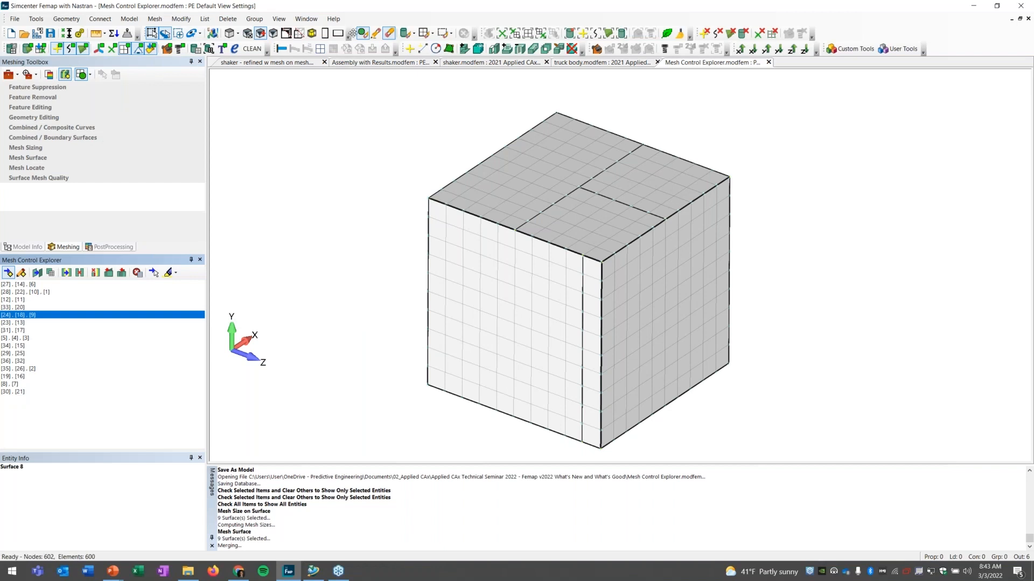
pyautogui.moveTo(354, 34); pyautogui.dragTo(350, 124)
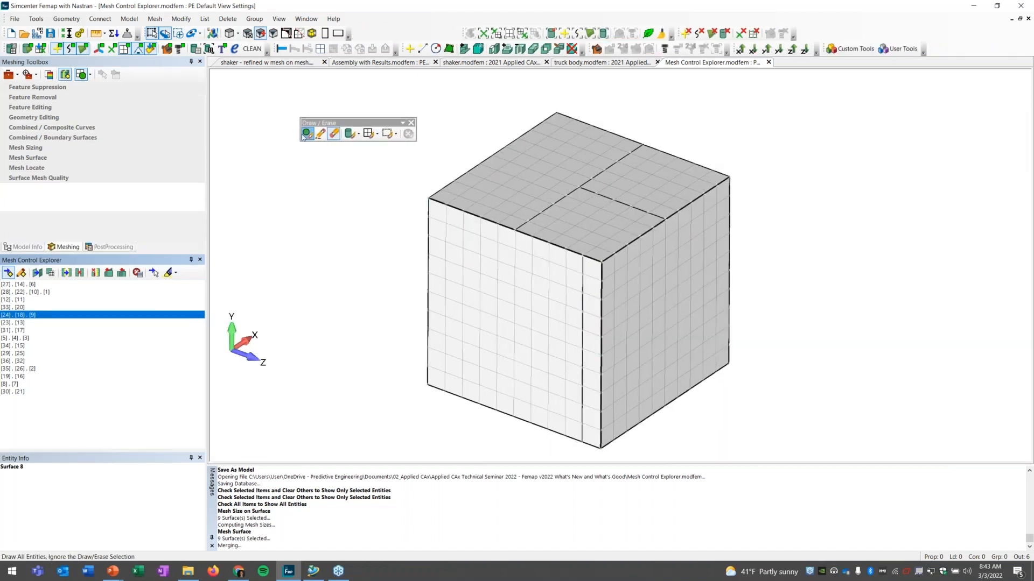
# Erase the large front sheet (solid 4) of the box from the display to look inside
pyautogui.click(350, 133)
pyautogui.click(542, 325)
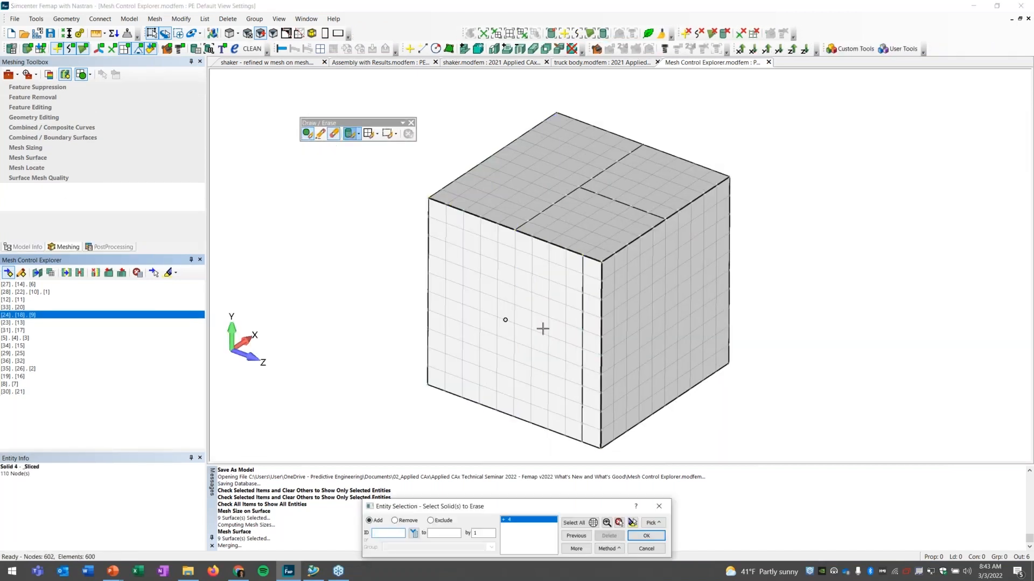
pyautogui.press('Return')
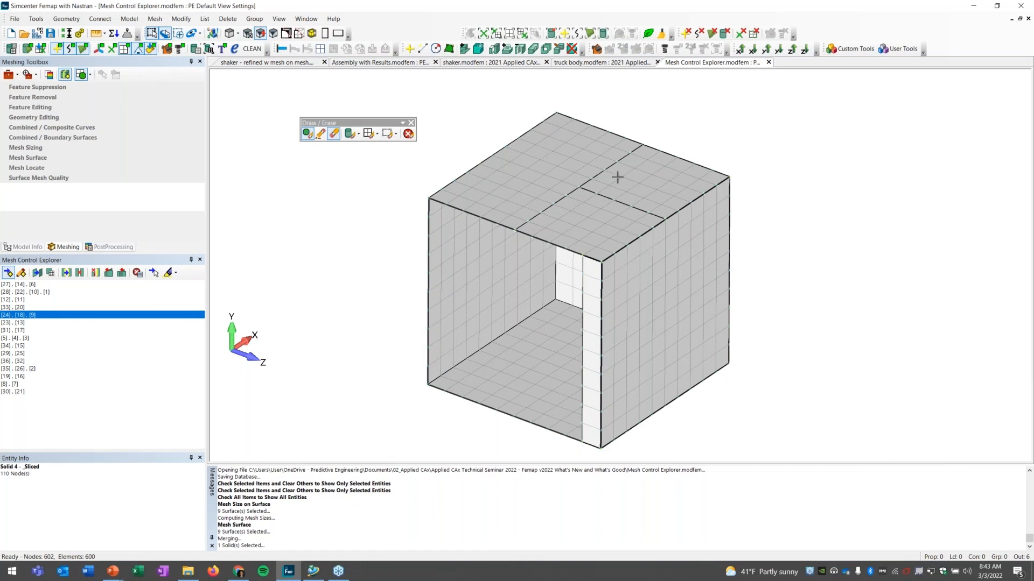
pyautogui.moveTo(570, 286); pyautogui.dragTo(589, 301, button='middle')
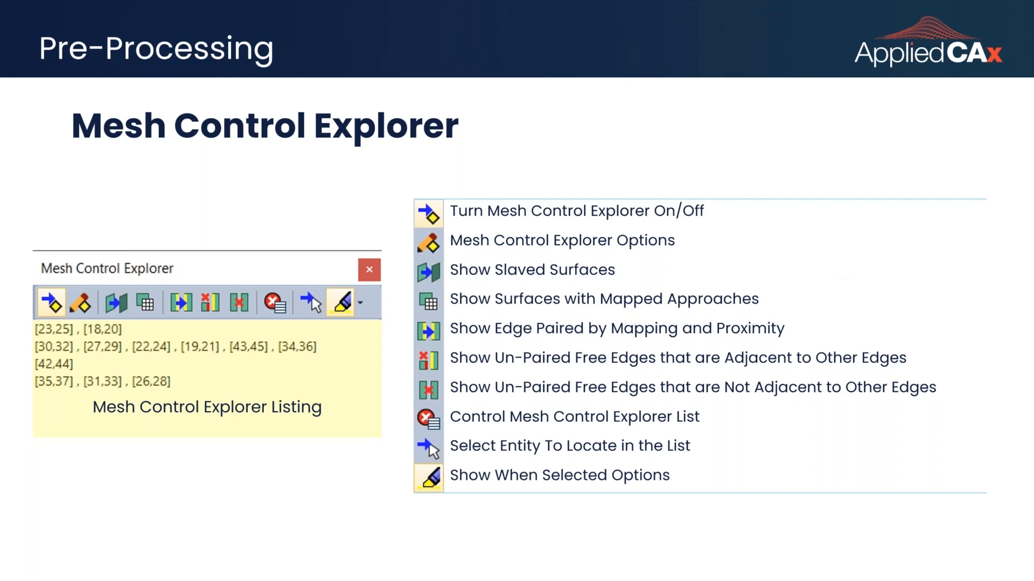
pyautogui.press('Left')
pyautogui.press('Right')
# Switch back to Femap and import the geometry file hex mesh.x_t into a new model with a geometry scale factor of 39.37
pyautogui.hotkey('alt', 'Tab')
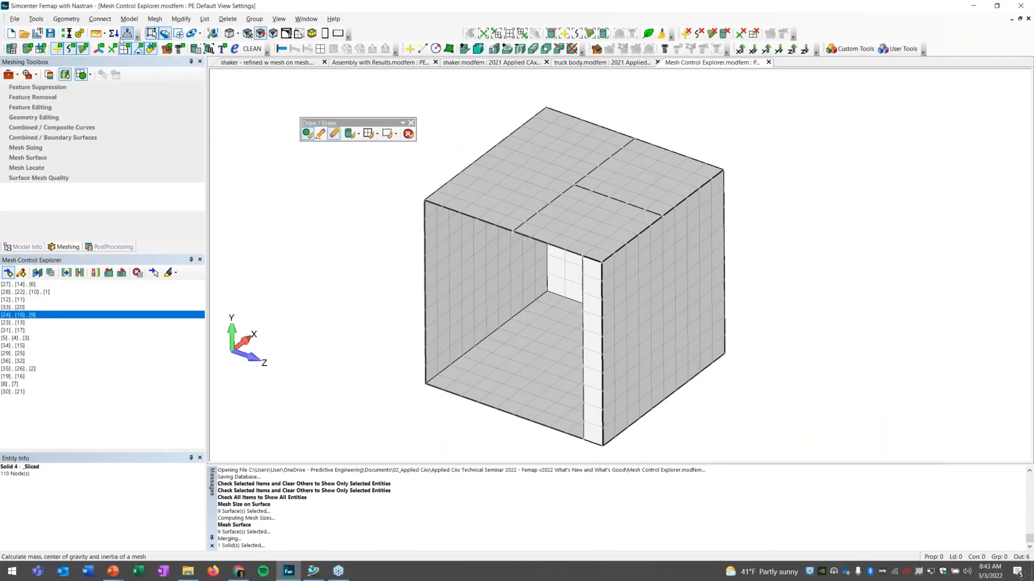
pyautogui.click(11, 33)
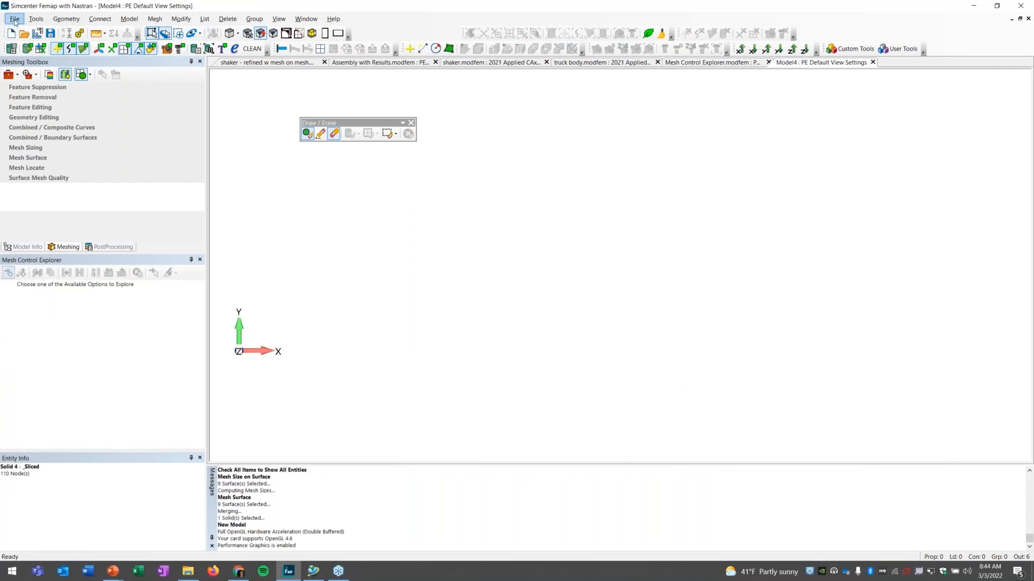
pyautogui.click(15, 20)
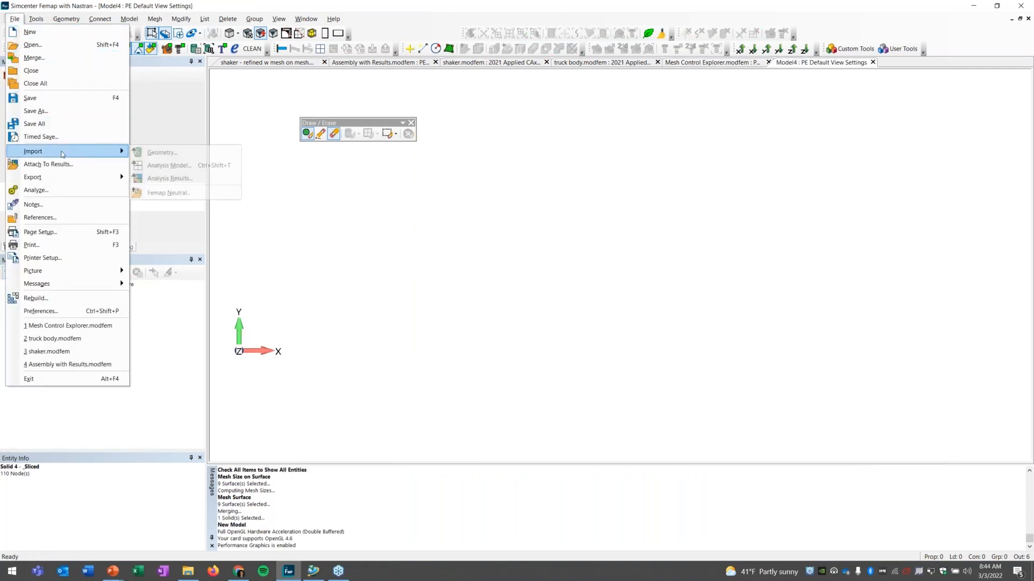
pyautogui.click(137, 153)
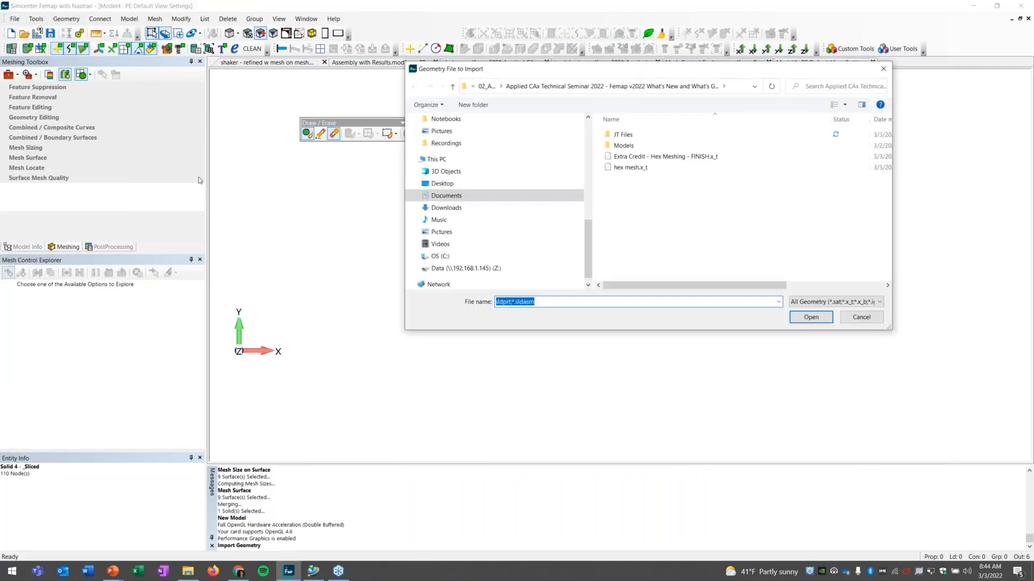
pyautogui.doubleClick(639, 168)
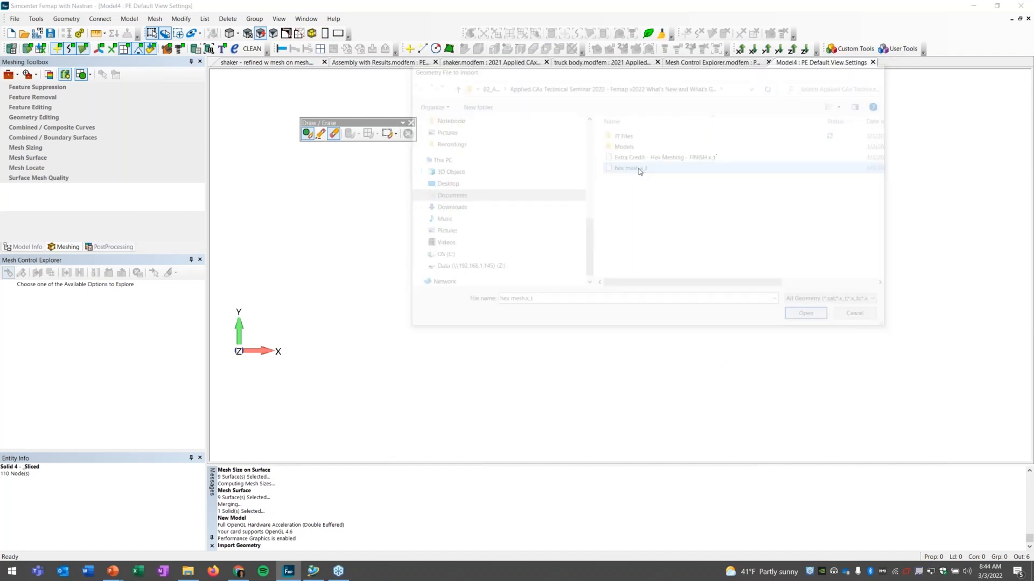
pyautogui.click(492, 549)
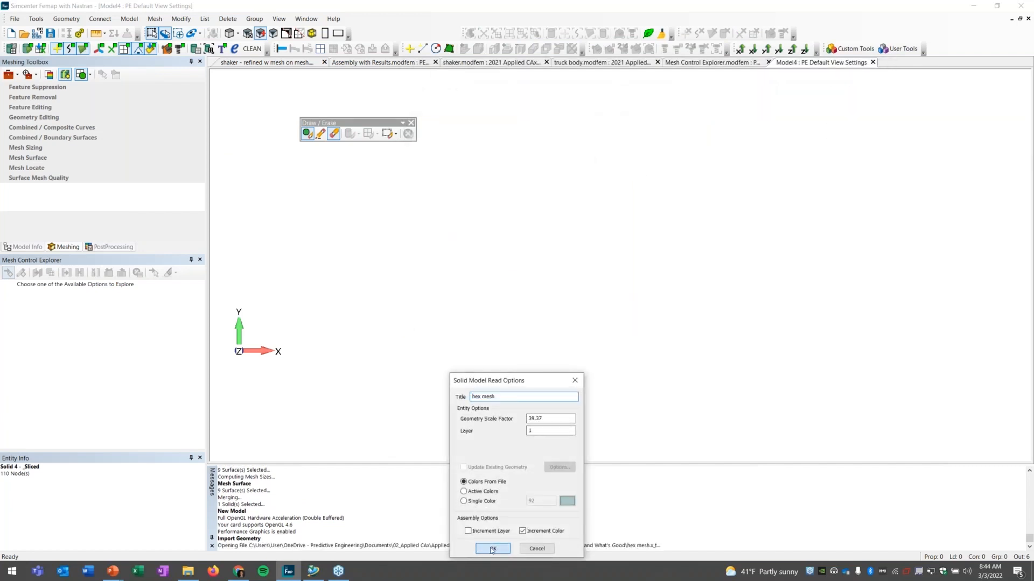
pyautogui.moveTo(651, 296); pyautogui.dragTo(915, 318, button='middle')
pyautogui.moveTo(556, 288); pyautogui.dragTo(644, 370, button='middle')
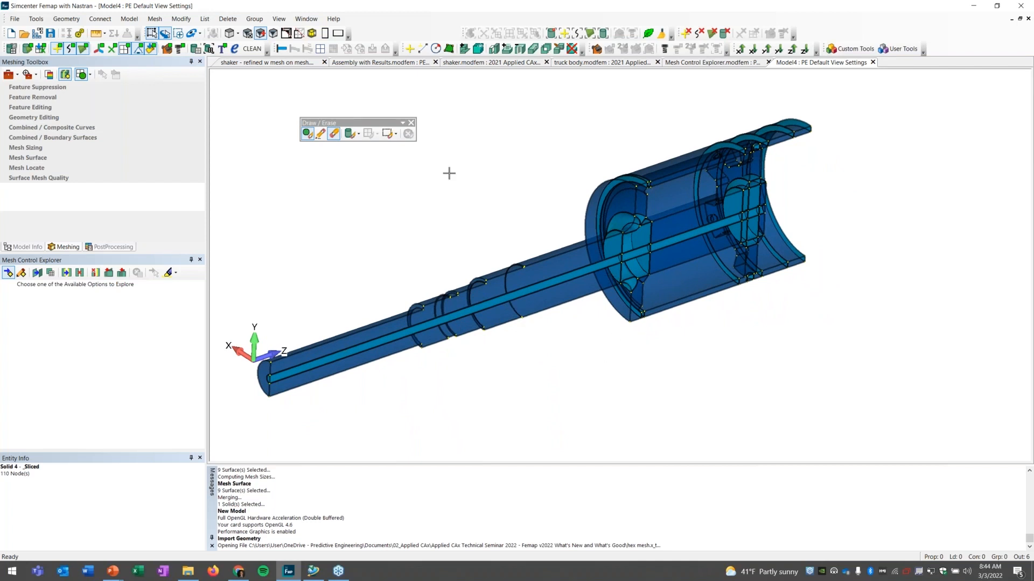
# Change the color of all imported solids to the solid green color 66
pyautogui.click(179, 19)
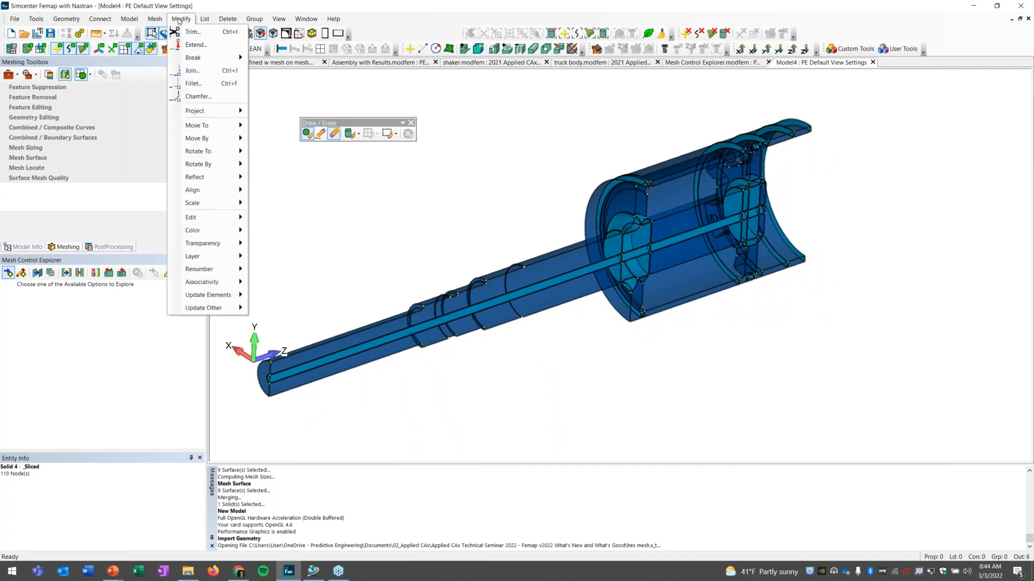
pyautogui.moveTo(209, 232)
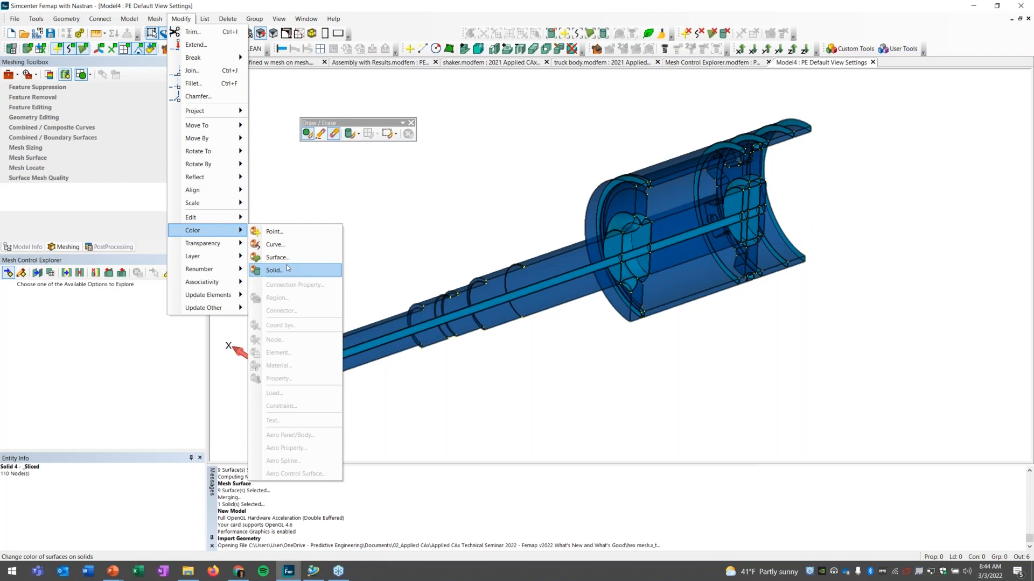
pyautogui.click(288, 269)
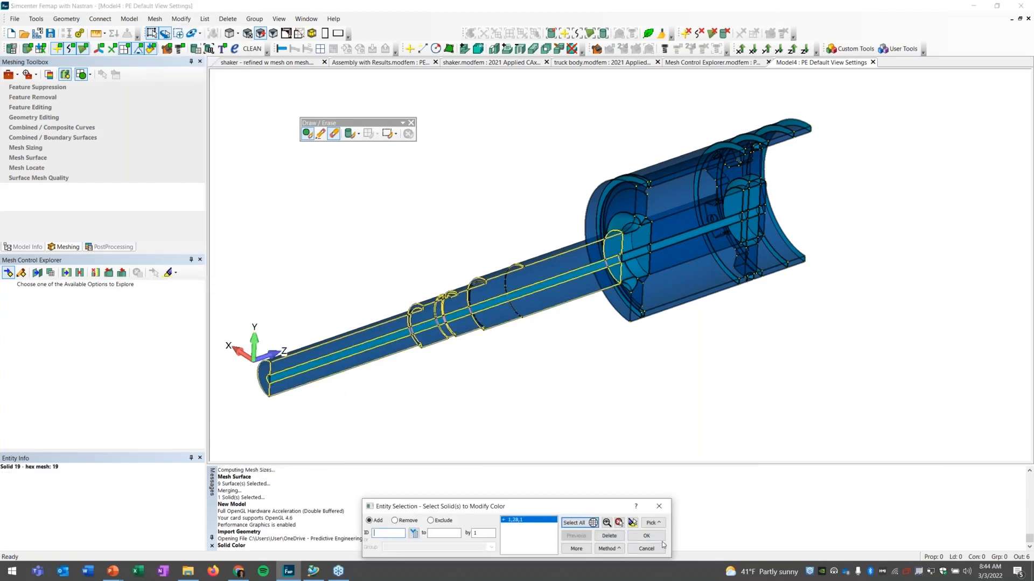
pyautogui.click(646, 536)
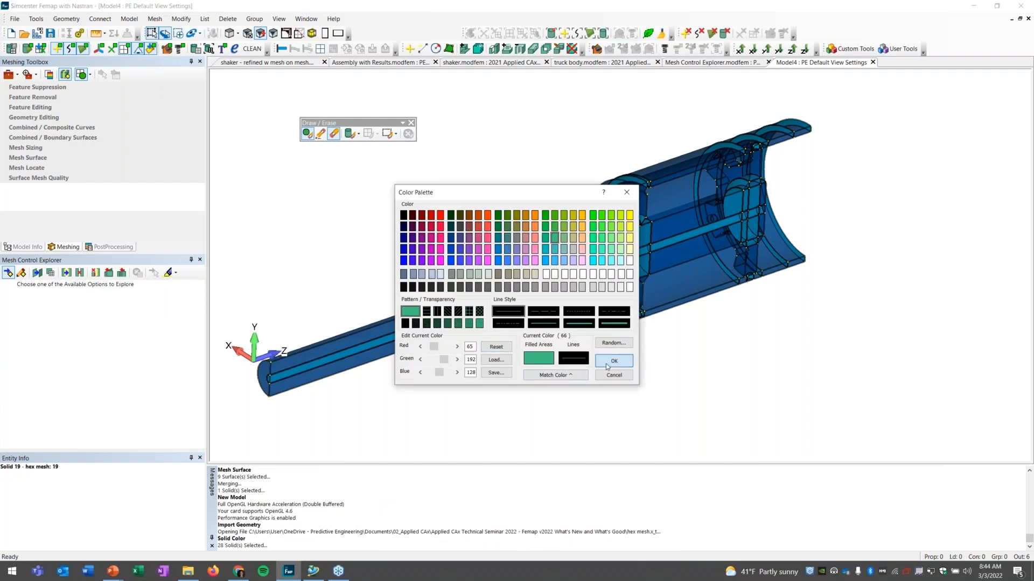
pyautogui.click(613, 361)
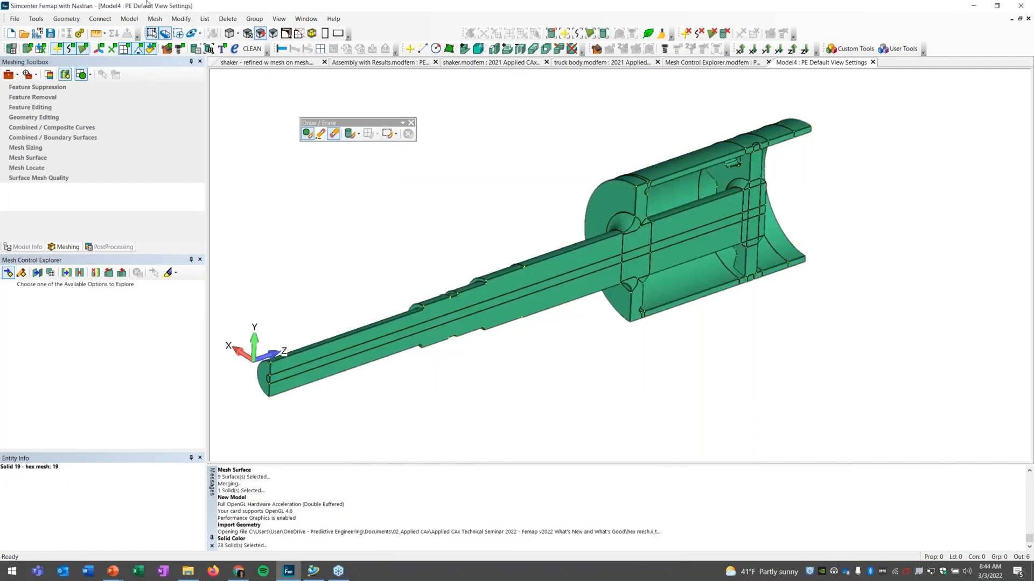
# Set the mesh size on all solids for hex meshing with an element size of 0.5
pyautogui.click(162, 20)
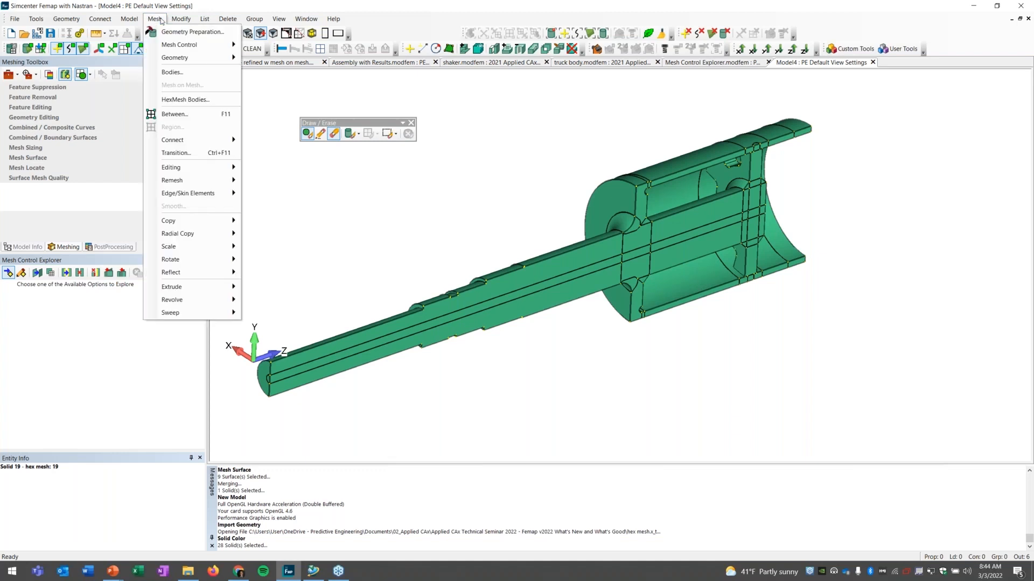
pyautogui.moveTo(188, 45)
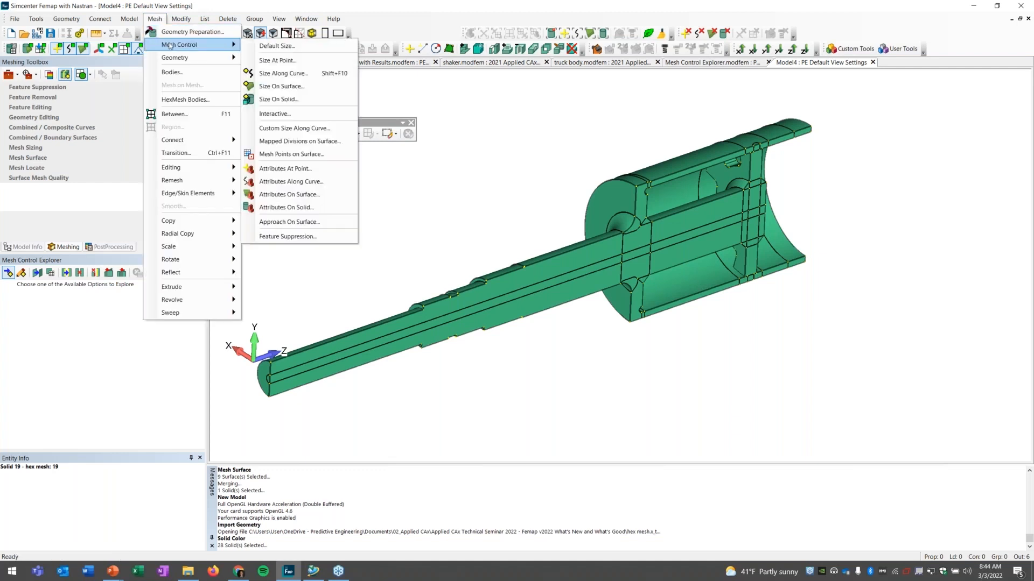
pyautogui.click(278, 99)
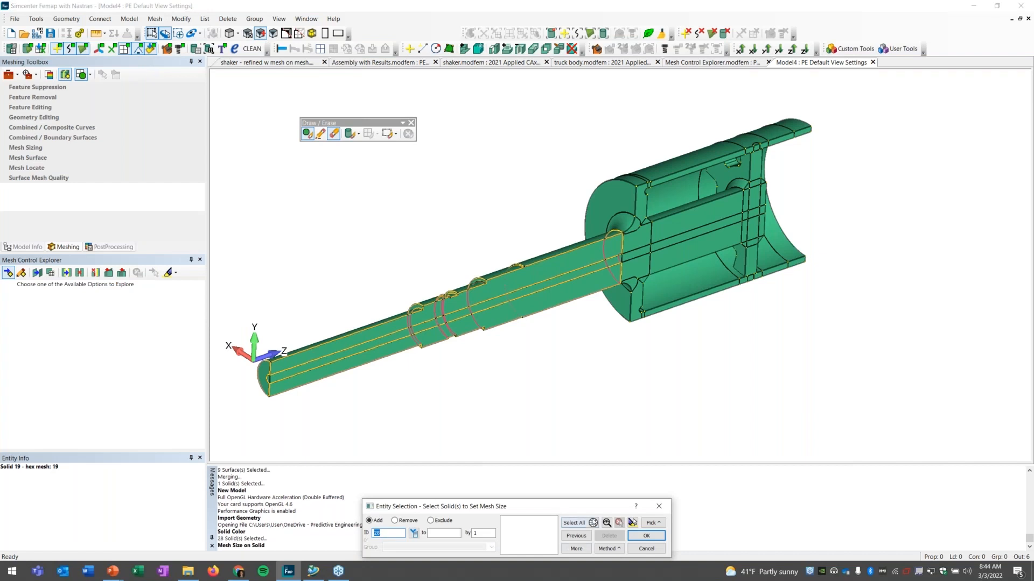
pyautogui.click(572, 523)
pyautogui.click(646, 535)
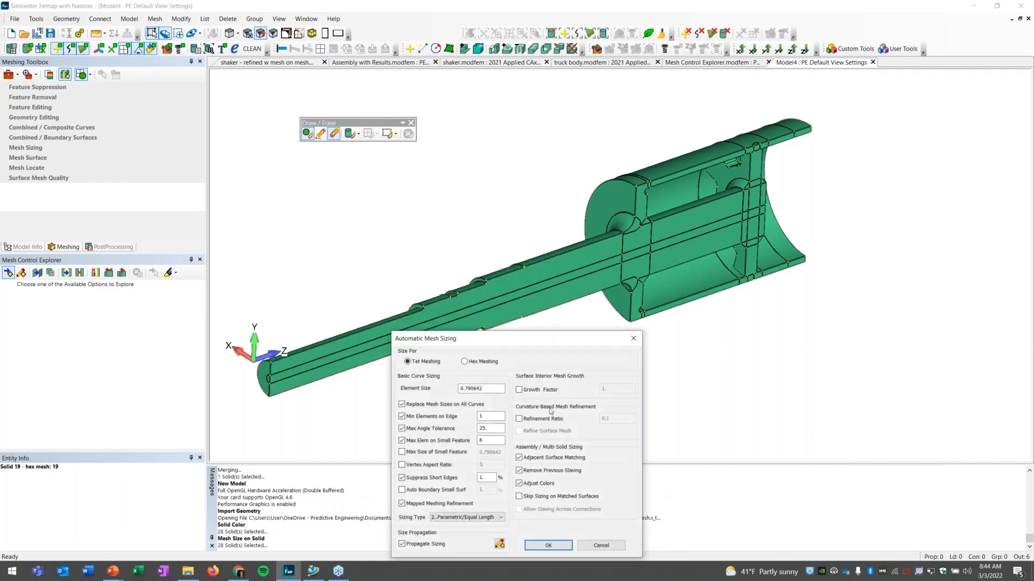
pyautogui.click(464, 362)
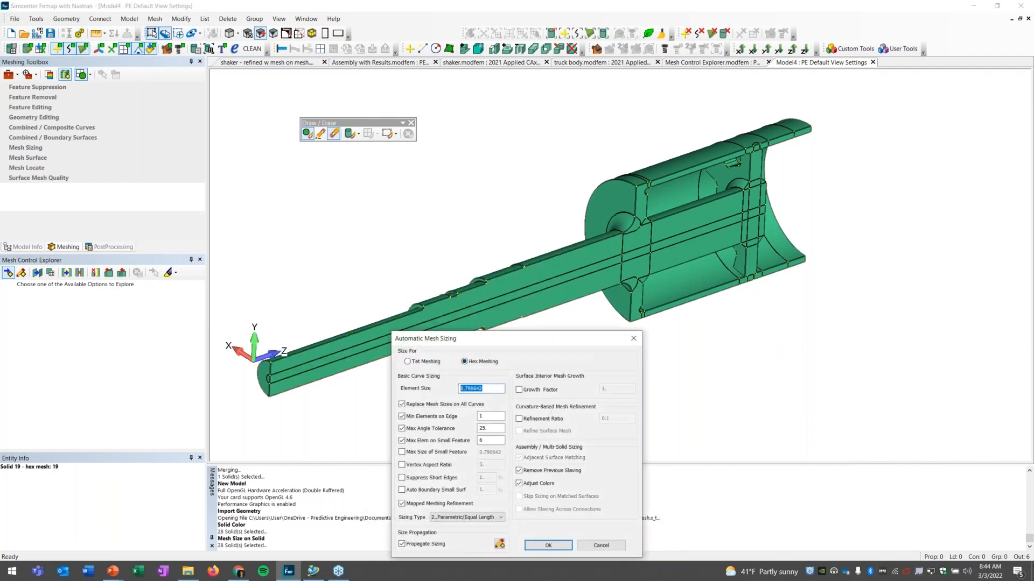
pyautogui.write('.5')
pyautogui.press('Return')
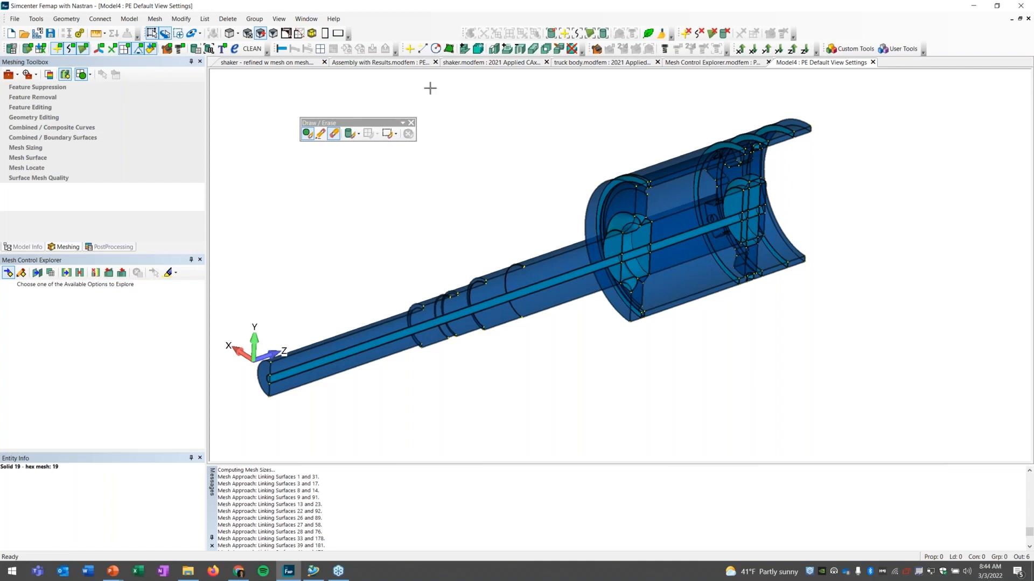
# Display the mesh sizes and locations along the curves of the solids and hide them again
pyautogui.click(237, 33)
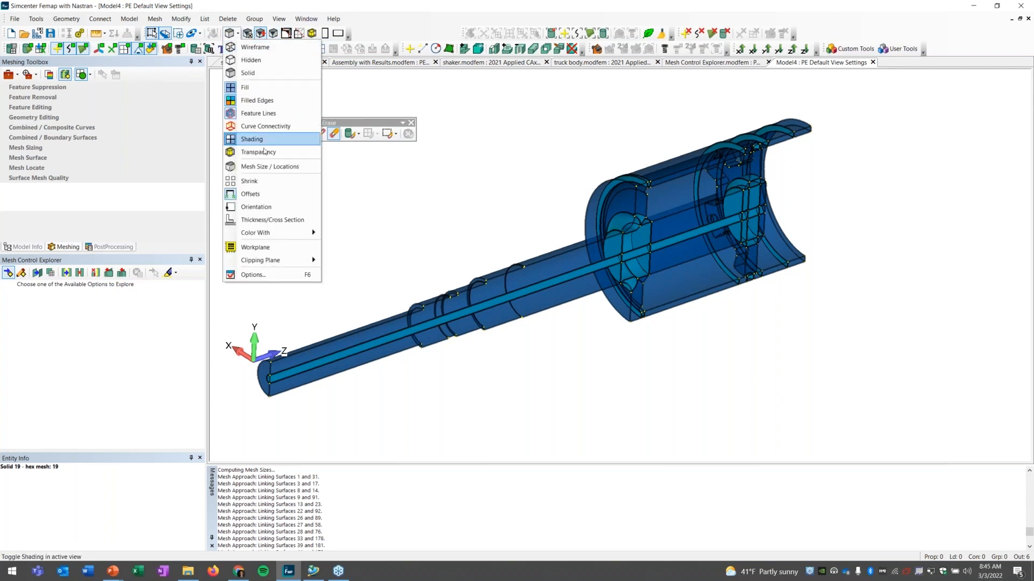
pyautogui.click(266, 167)
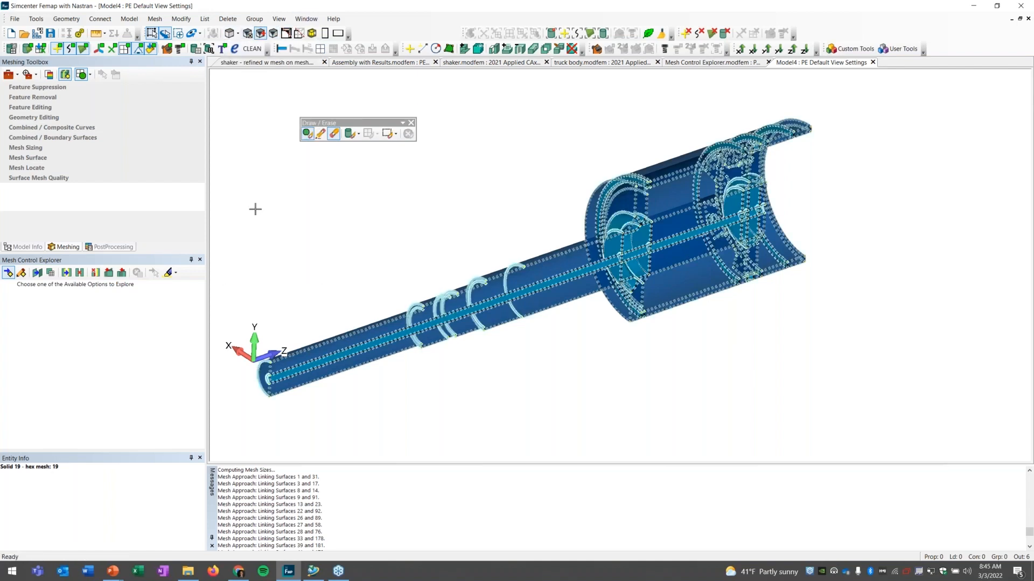
pyautogui.click(238, 34)
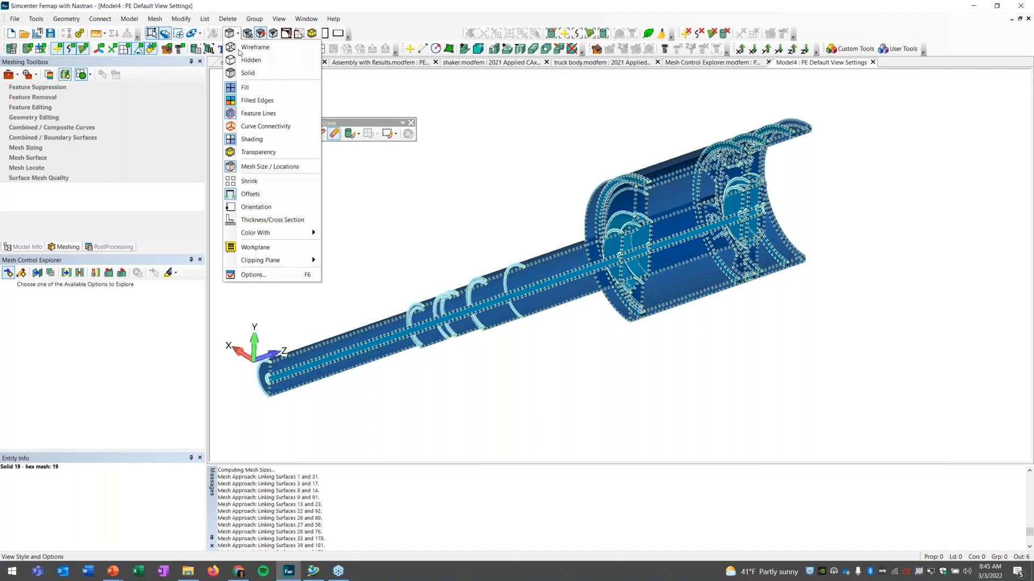
pyautogui.click(266, 164)
# Enlarge the message text and read through the Mesh Approach surface-linking messages
pyautogui.click(391, 502)
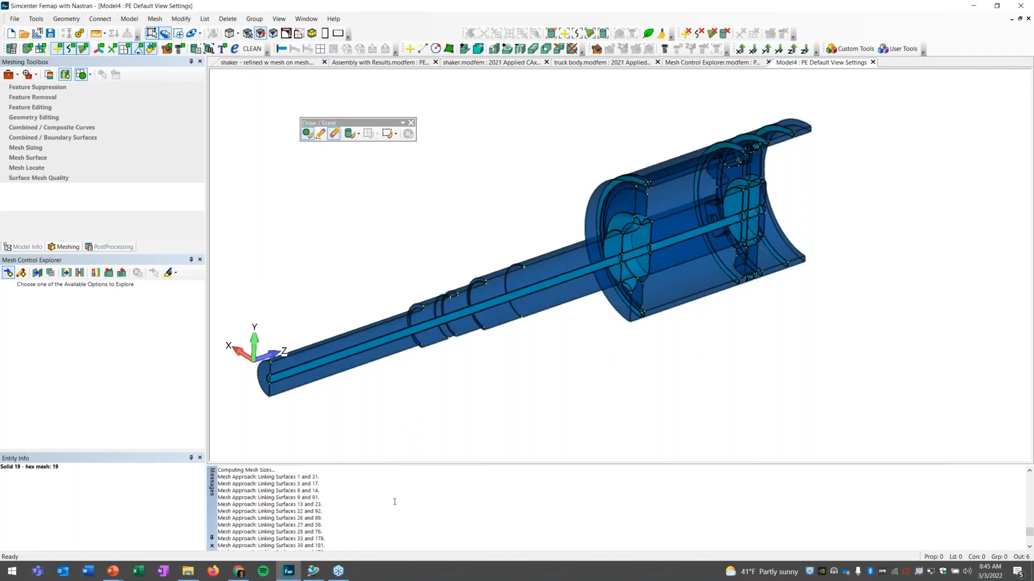
pyautogui.keyDown('ctrl'); pyautogui.scroll(5, 394, 502); pyautogui.keyUp('ctrl')
pyautogui.scroll(-3, 393, 504)
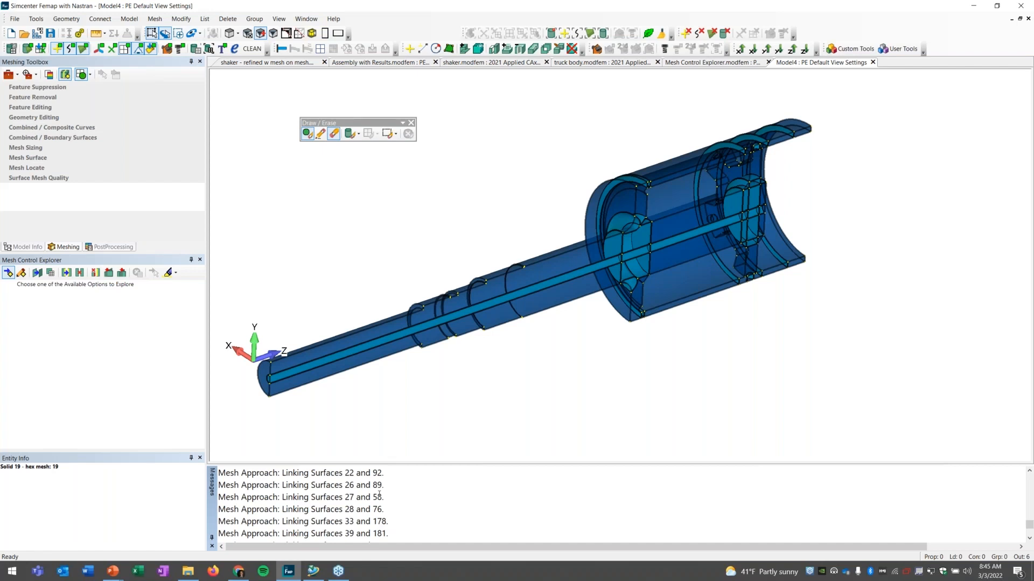
# List the slaved surfaces in the Mesh Control Explorer and undock it as a floating window
pyautogui.click(36, 273)
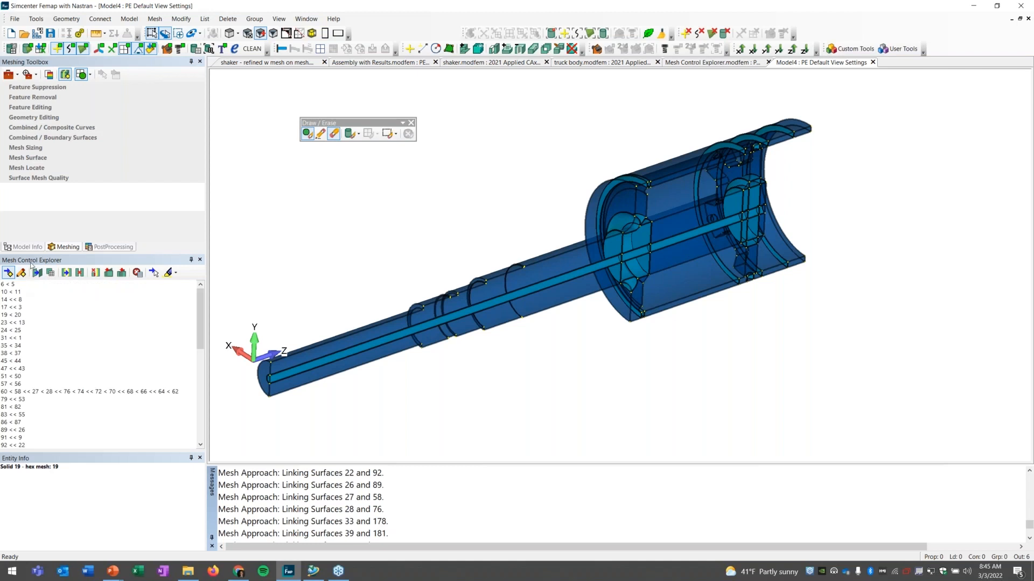
pyautogui.doubleClick(31, 260)
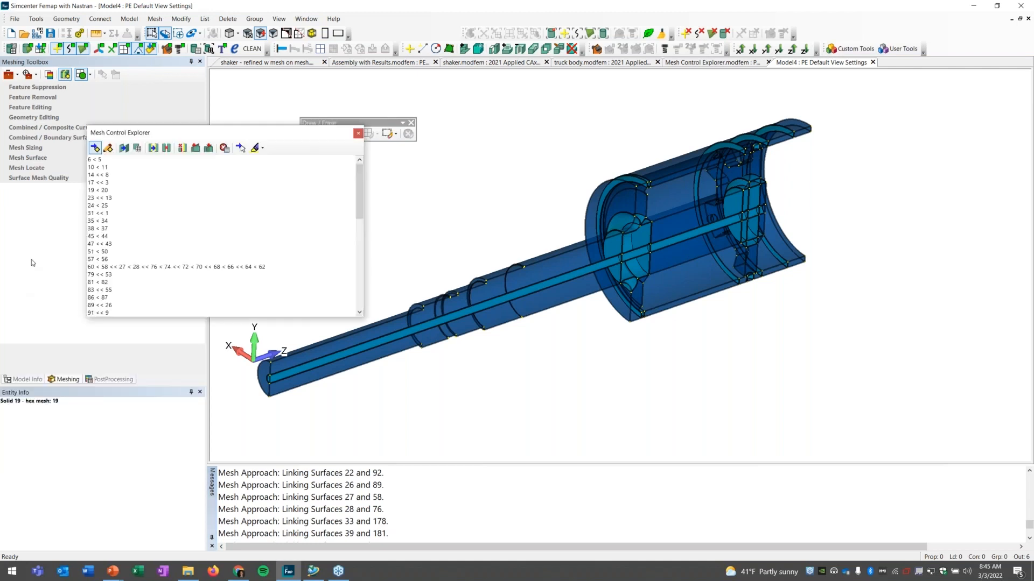
# Select the slaved surface pairs 6 < 5, 10 < 11 and 14 << 8, and list the slaved surfaces again while inspecting the model
pyautogui.click(99, 159)
pyautogui.click(98, 168)
pyautogui.click(100, 176)
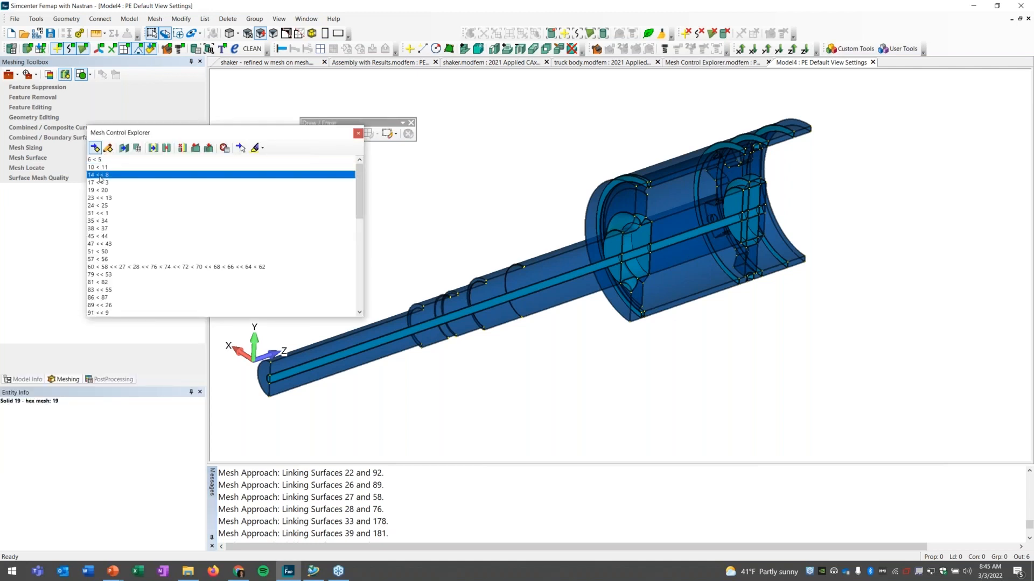
pyautogui.click(124, 149)
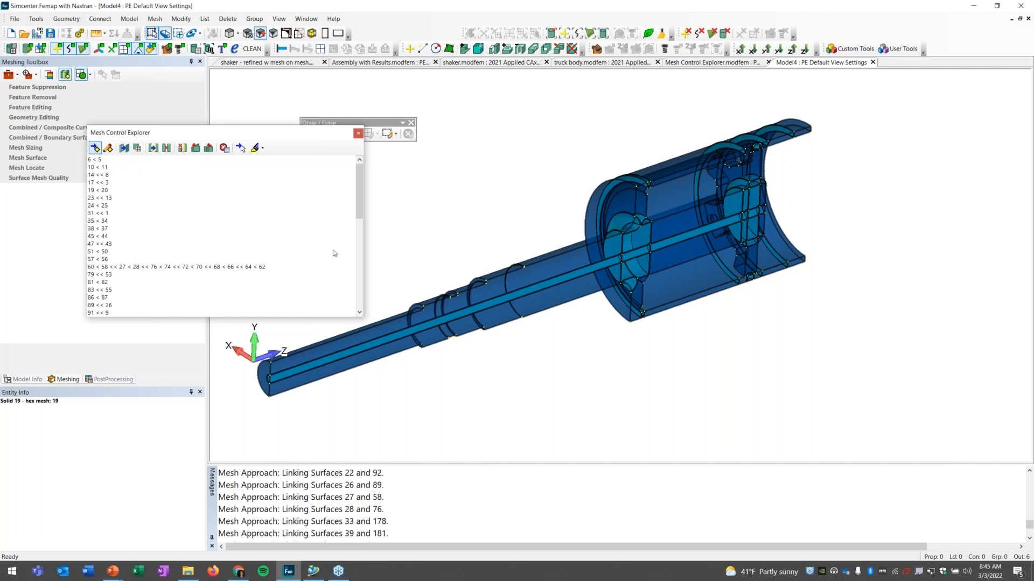
pyautogui.moveTo(678, 263); pyautogui.dragTo(473, 279, button='middle')
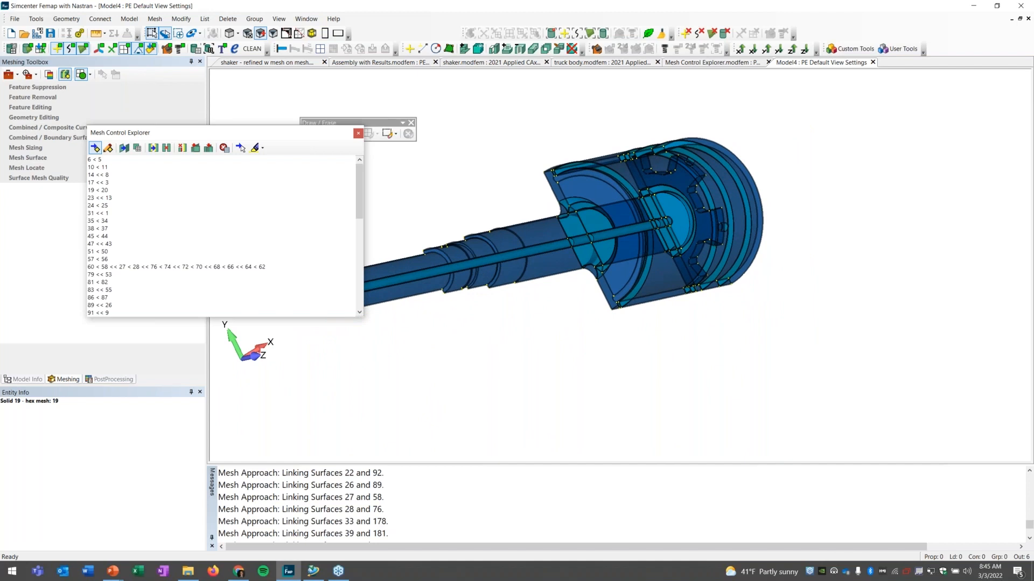
# List the linked curve sets in the Mesh Control Explorer, then dock its window below the Meshing Toolbox and shorten the pane
pyautogui.click(153, 151)
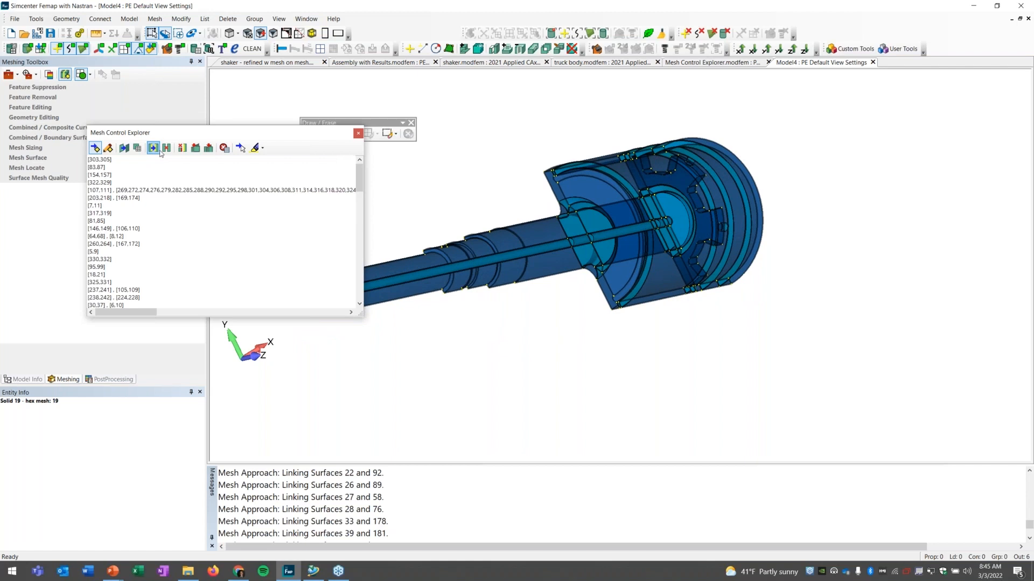
pyautogui.moveTo(568, 262); pyautogui.dragTo(722, 248, button='middle')
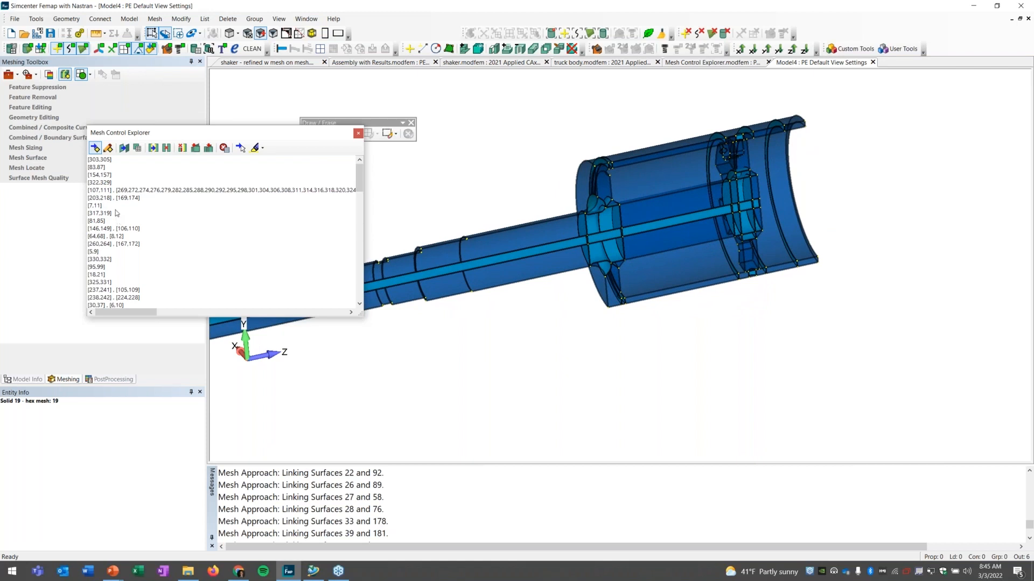
pyautogui.moveTo(520, 284); pyautogui.dragTo(531, 282, button='middle')
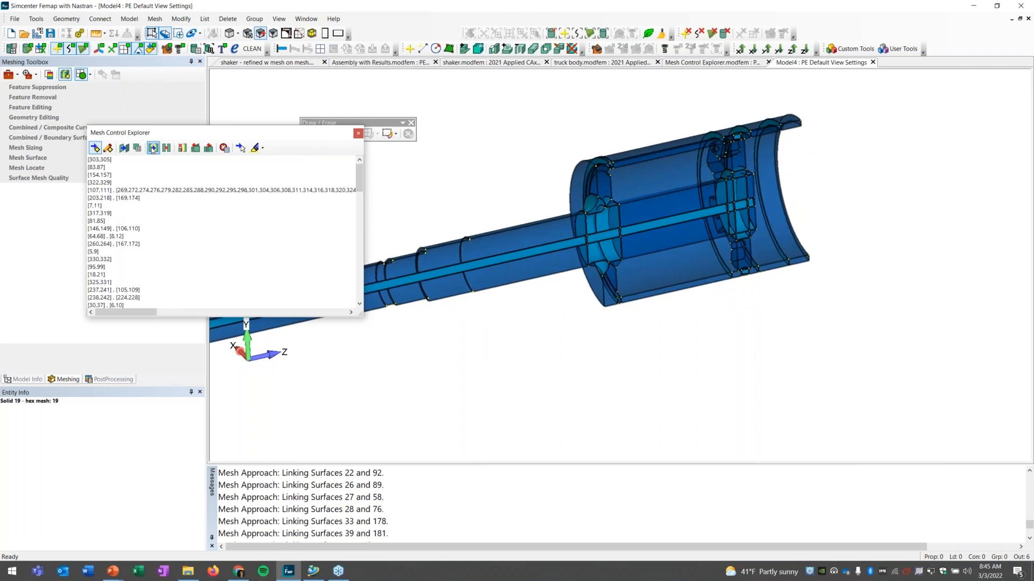
pyautogui.moveTo(157, 136); pyautogui.dragTo(60, 315)
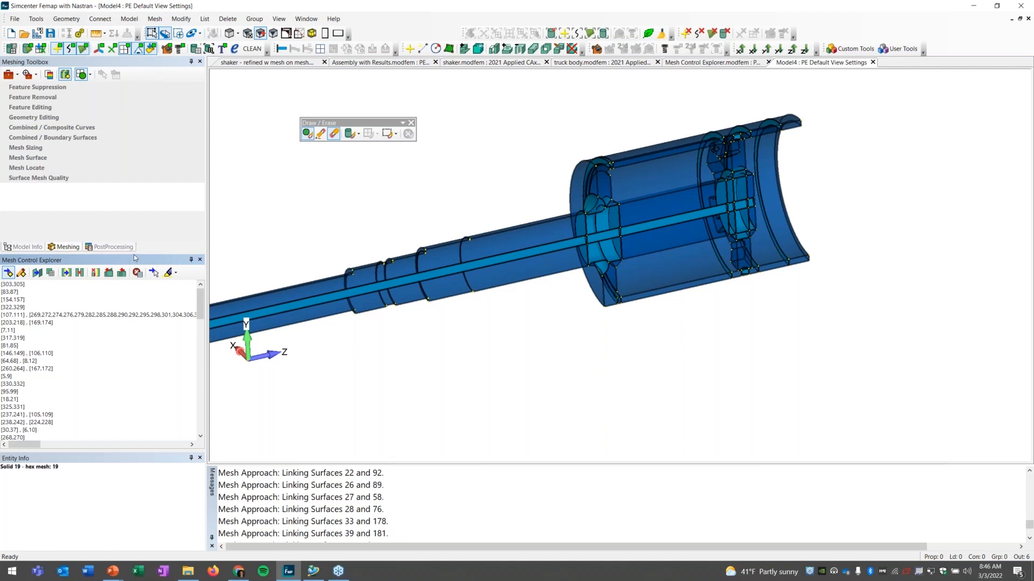
pyautogui.moveTo(138, 253); pyautogui.dragTo(135, 328)
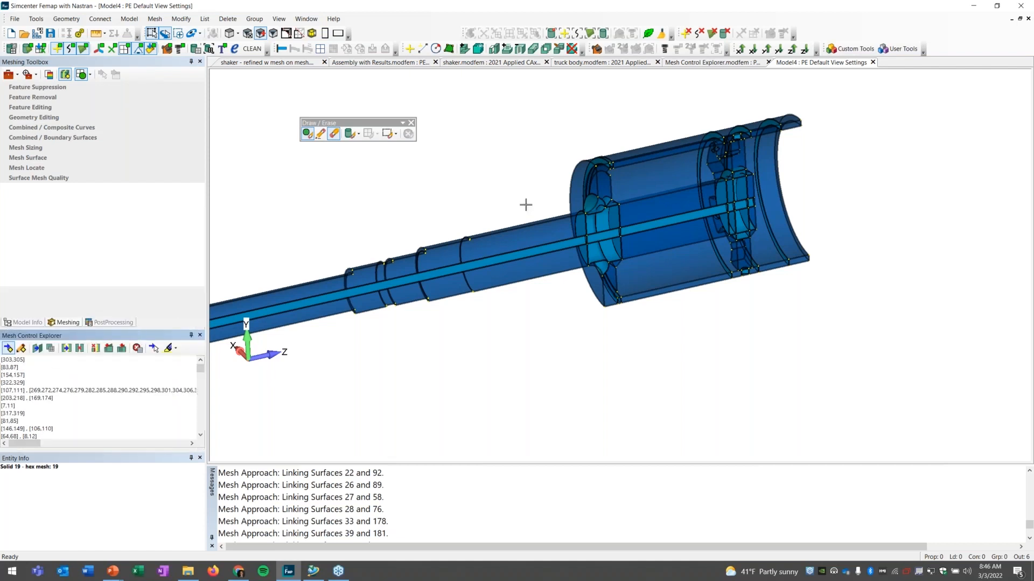
# Start hex meshing on solids and choose all solids of the part for the mesh
pyautogui.scroll(-3, 526, 207)
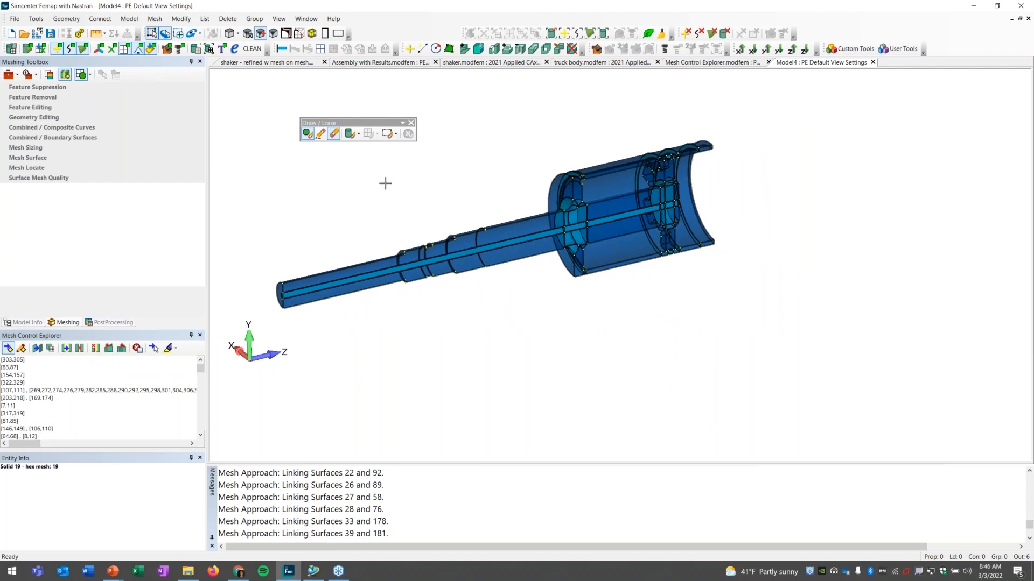
pyautogui.click(161, 19)
pyautogui.moveTo(183, 57)
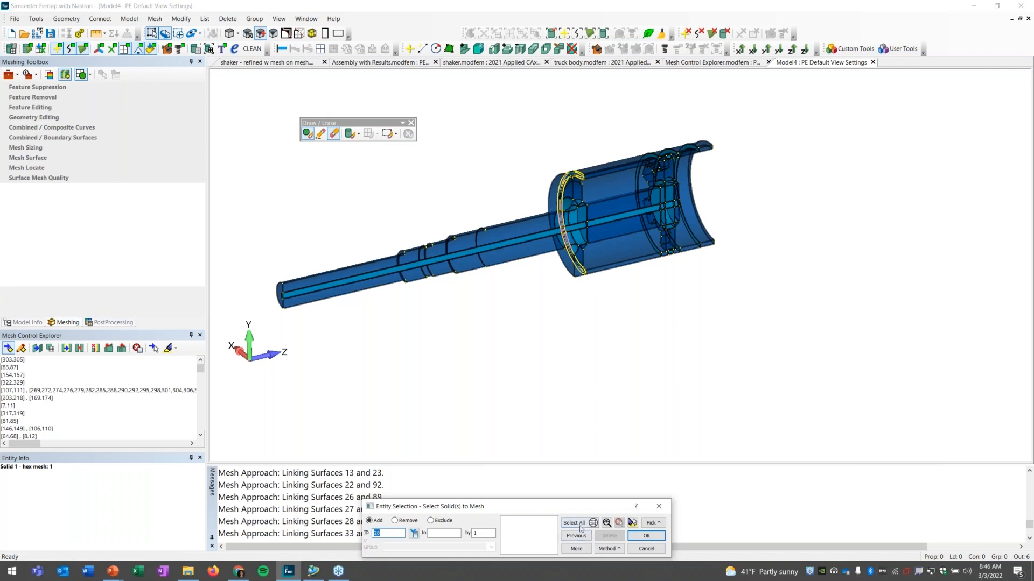
pyautogui.click(573, 523)
pyautogui.click(643, 536)
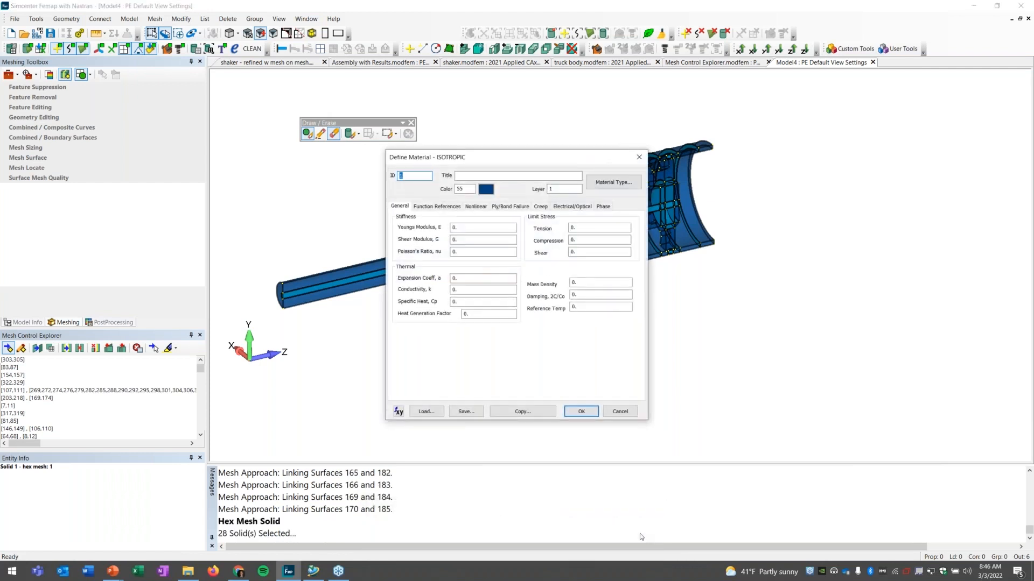
# Load AISI 4340 Steel from the Femap standard material library and generate the hex mesh
pyautogui.click(426, 412)
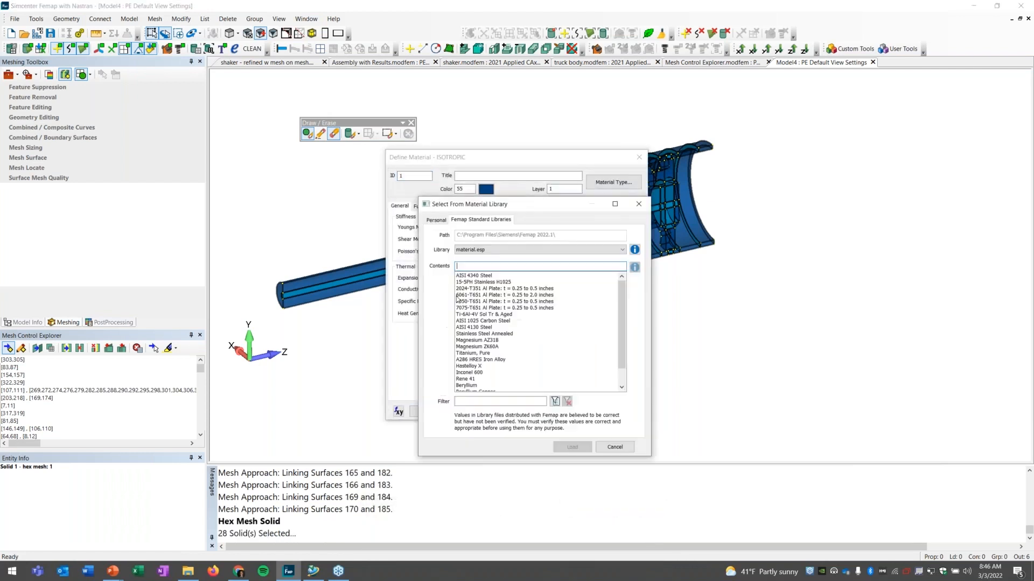
pyautogui.doubleClick(473, 275)
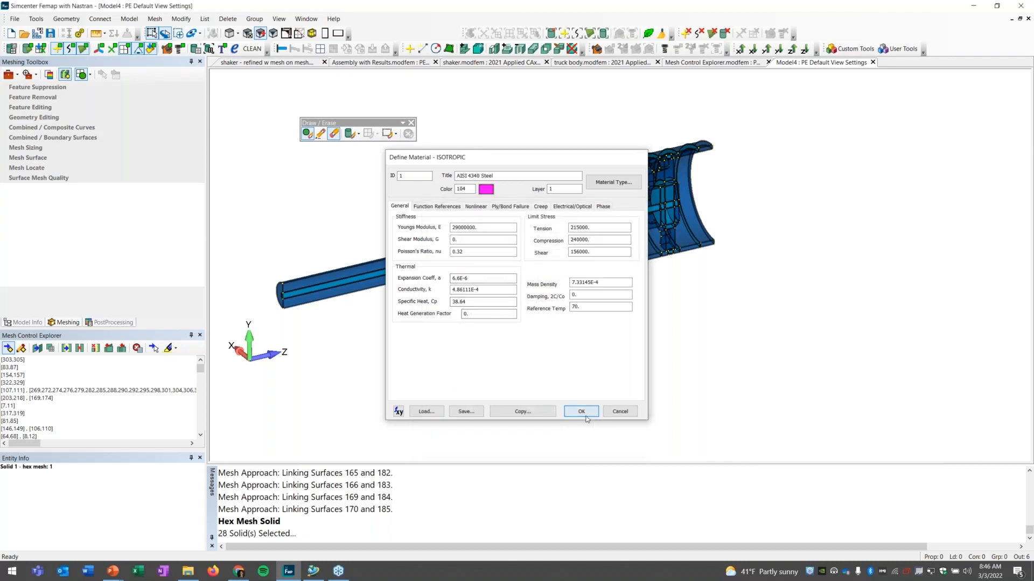
pyautogui.click(581, 411)
pyautogui.press('Return')
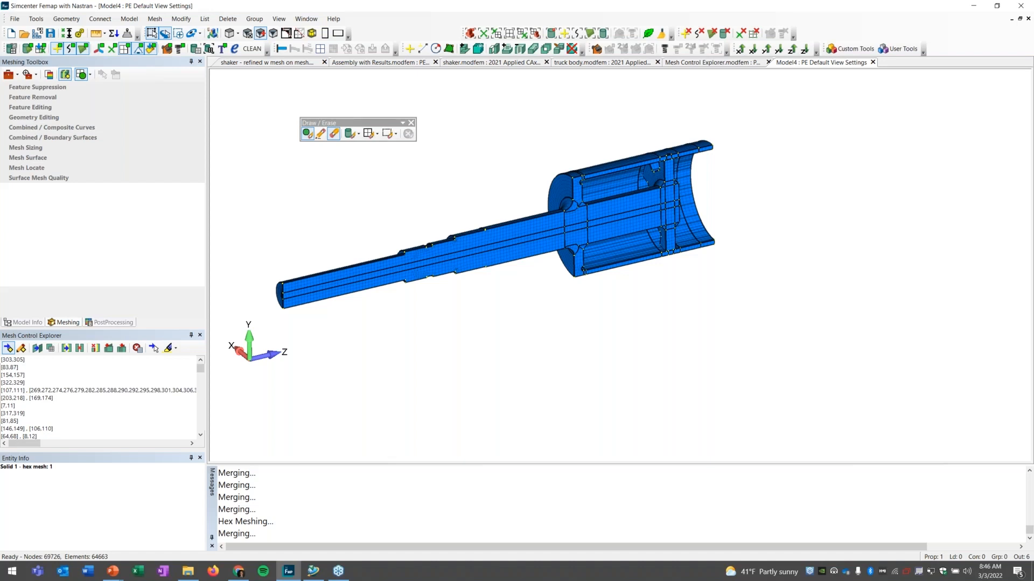
# Use Mesh Sizing to increase the element count by 1 on the circular edge where the shaft meets the flange fillet
pyautogui.scroll(5, 563, 192)
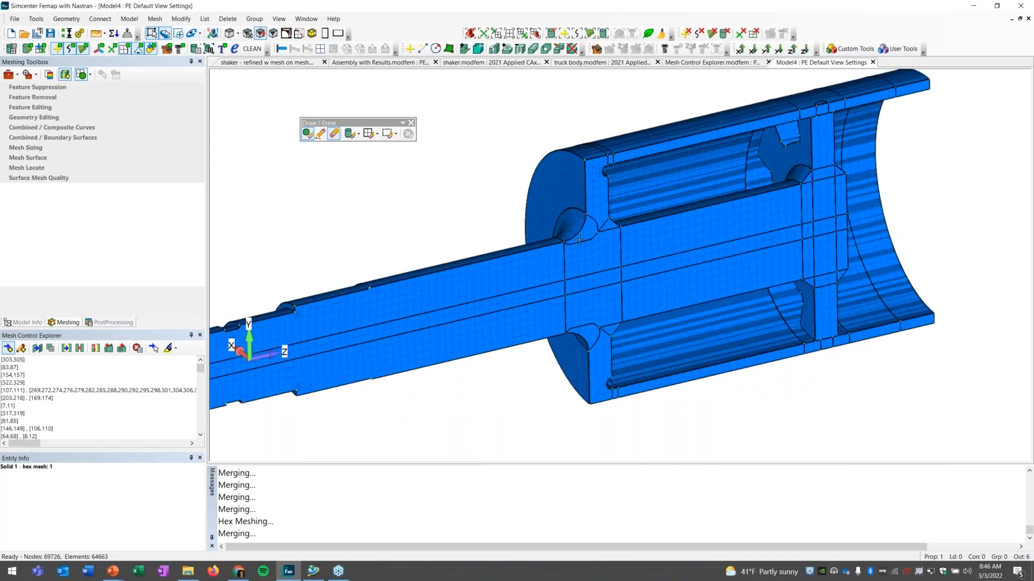
pyautogui.scroll(2, 580, 239)
pyautogui.scroll(2, 496, 247)
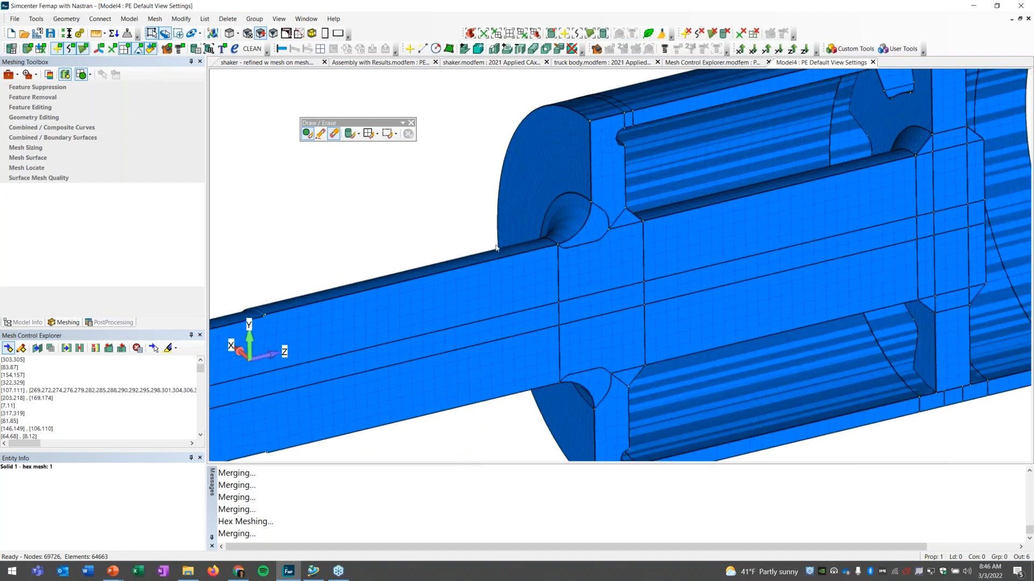
pyautogui.moveTo(495, 247); pyautogui.dragTo(247, 221, button='middle')
pyautogui.click(27, 149)
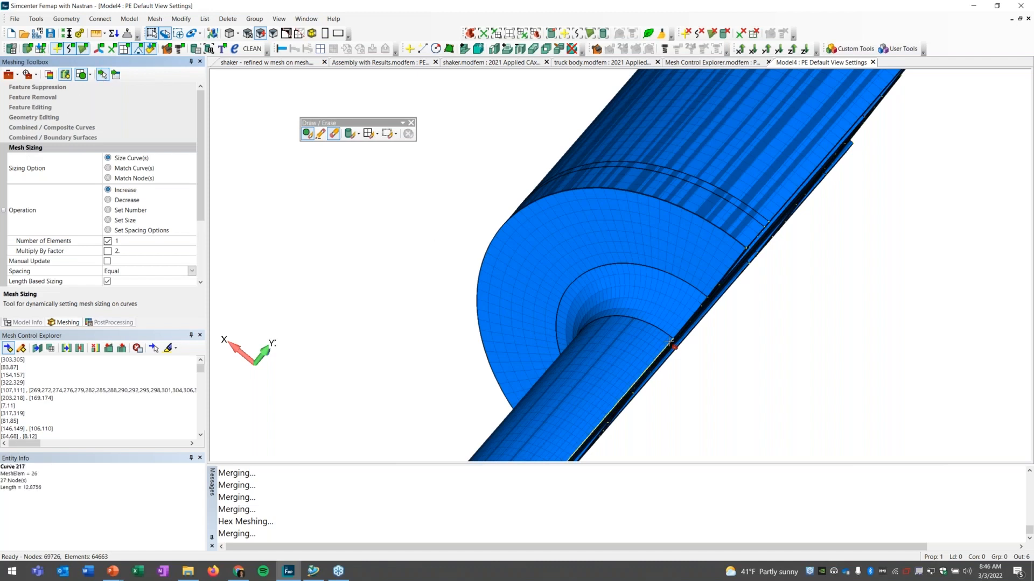
pyautogui.click(644, 327)
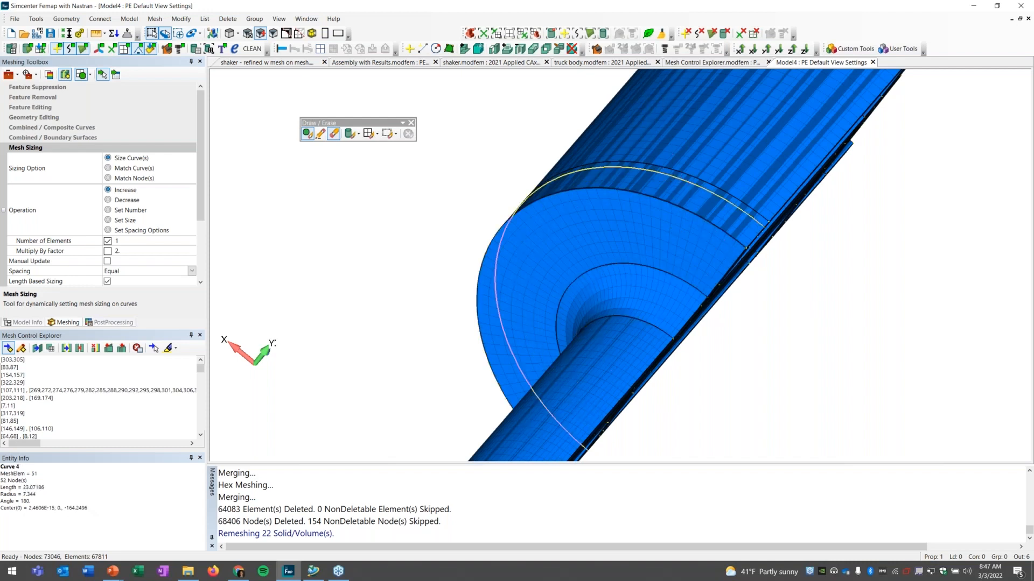
# With curve display turned off, repeatedly add 1 element along the shaft's straight lengthwise edge, and show the curves again
pyautogui.click(27, 49)
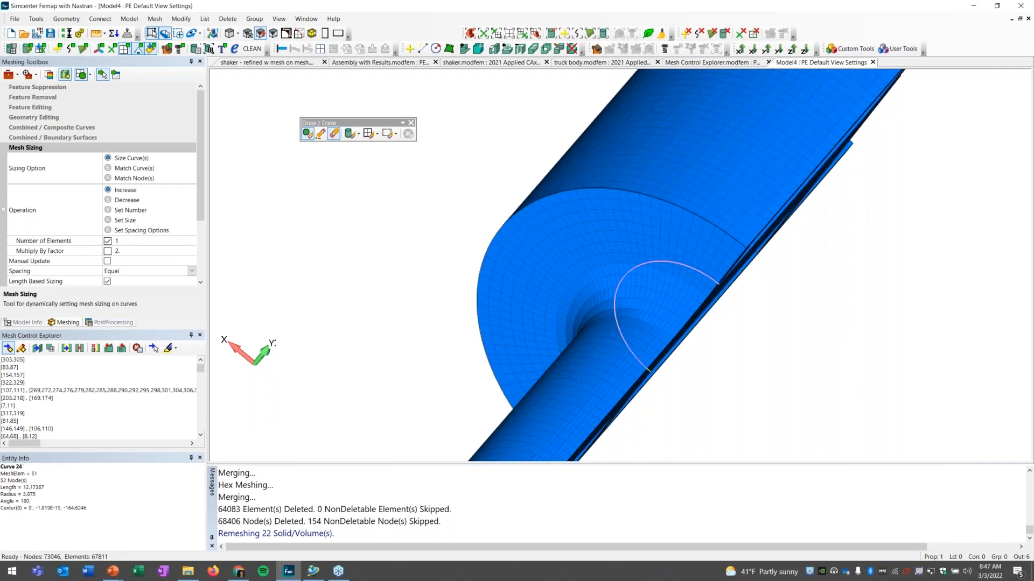
pyautogui.moveTo(714, 248); pyautogui.dragTo(428, 273, button='middle')
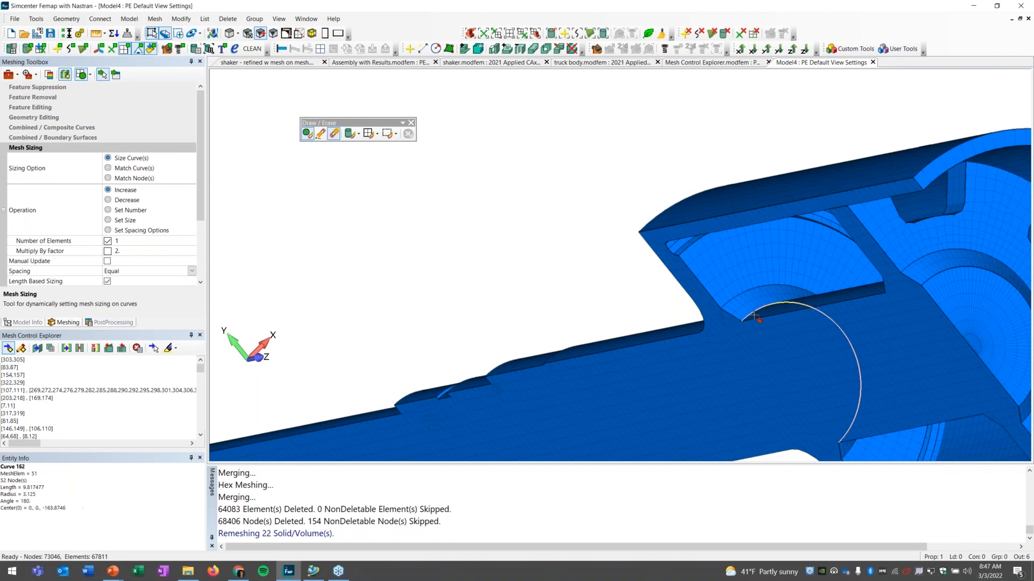
pyautogui.moveTo(754, 316); pyautogui.dragTo(593, 84, button='middle')
pyautogui.click(538, 146)
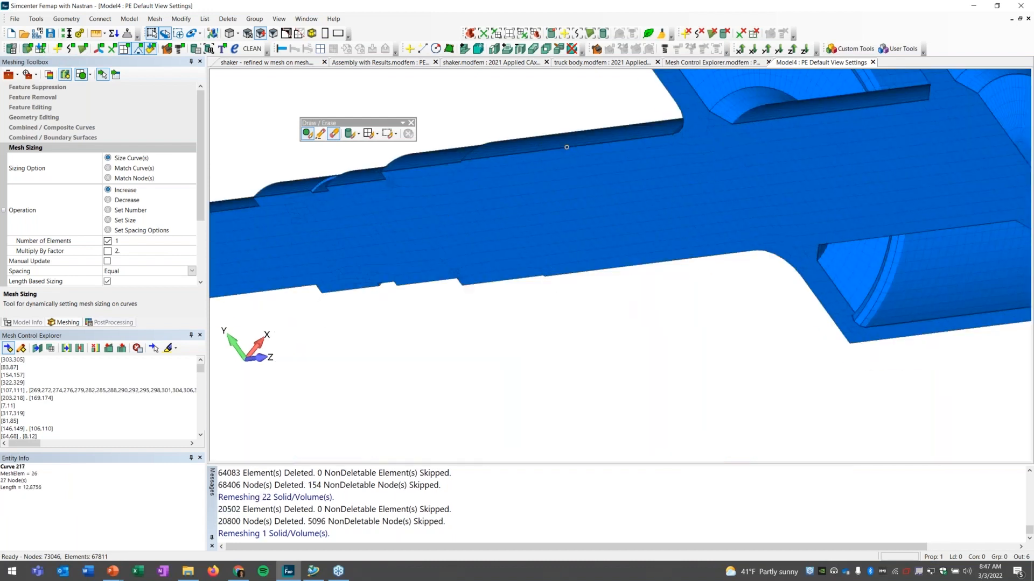
pyautogui.click(539, 148)
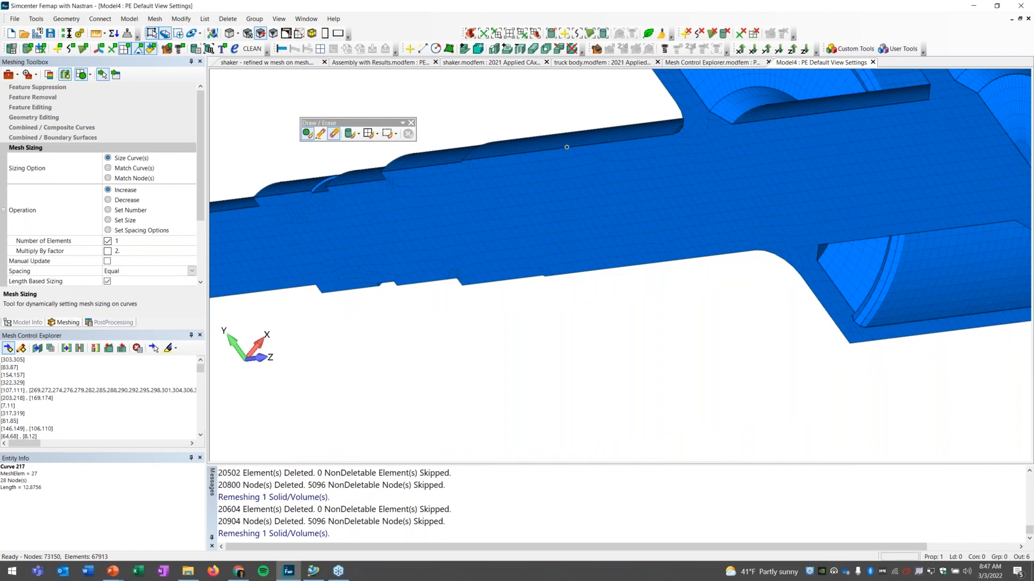
pyautogui.click(541, 149)
pyautogui.moveTo(541, 149); pyautogui.dragTo(612, 266, button='middle')
pyautogui.scroll(-2, 620, 218)
pyautogui.click(70, 50)
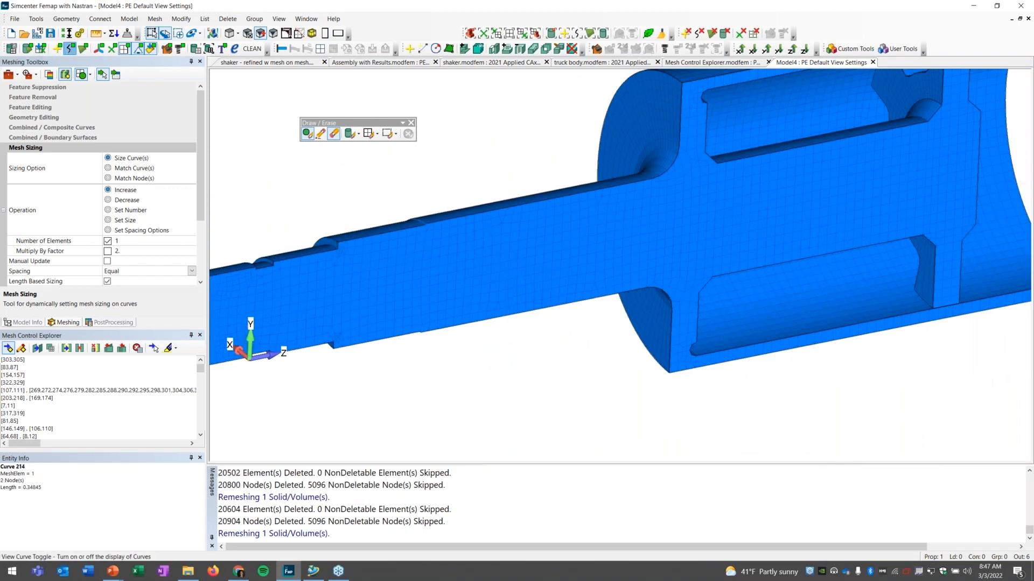
# Remesh the central shaft's cut surface inside the cylinder using Mesh Surface with mesh sizing Off and the Mapped Mesh method
pyautogui.keyDown('ctrl'); pyautogui.moveTo(756, 267); pyautogui.dragTo(557, 282, button='middle'); pyautogui.keyUp('ctrl')
pyautogui.scroll(-2, 547, 292)
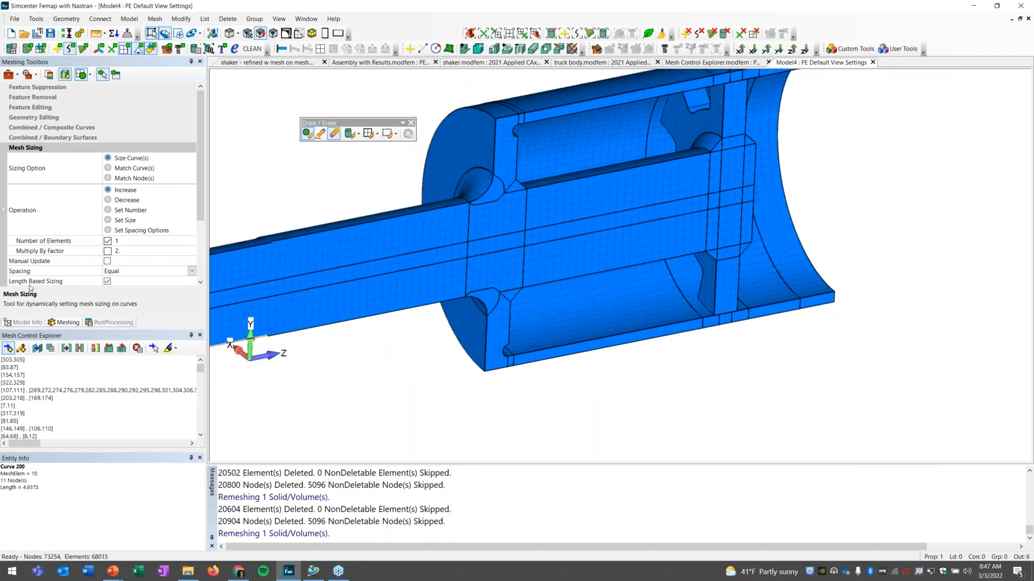
pyautogui.scroll(-3, 39, 205)
pyautogui.click(35, 255)
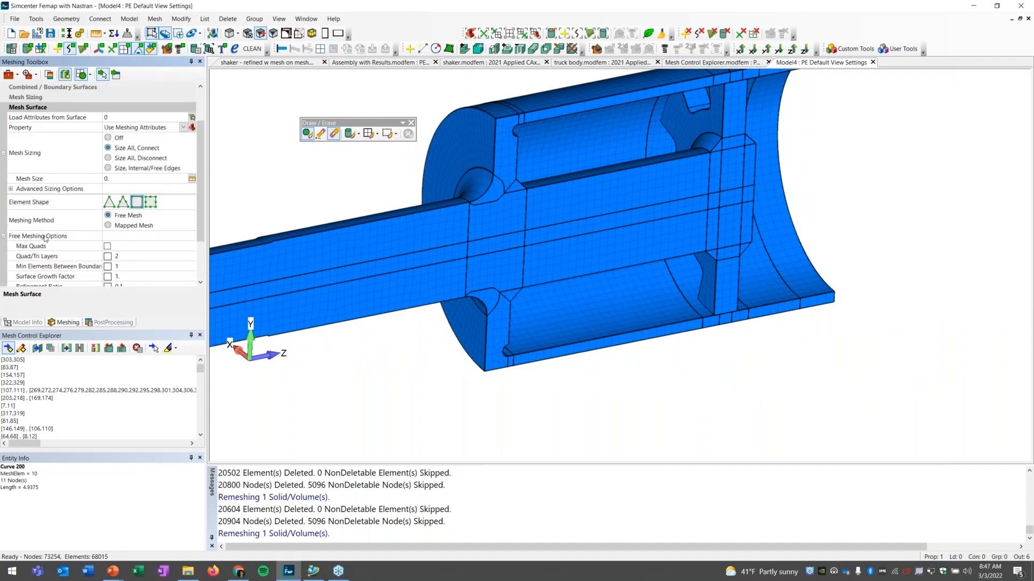
pyautogui.click(107, 137)
pyautogui.click(108, 215)
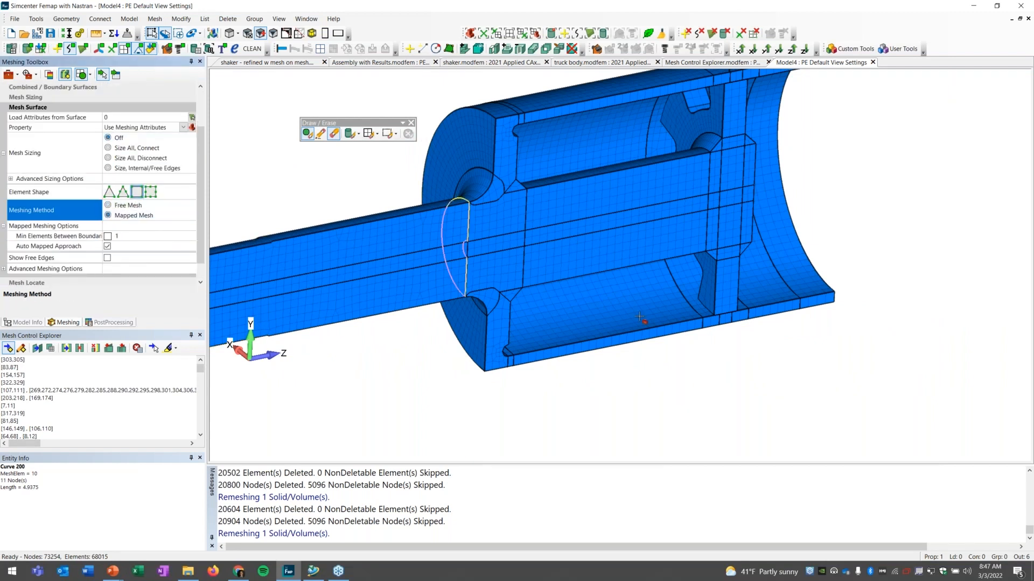
pyautogui.keyDown('ctrl'); pyautogui.moveTo(576, 317); pyautogui.dragTo(547, 331, button='middle'); pyautogui.keyUp('ctrl')
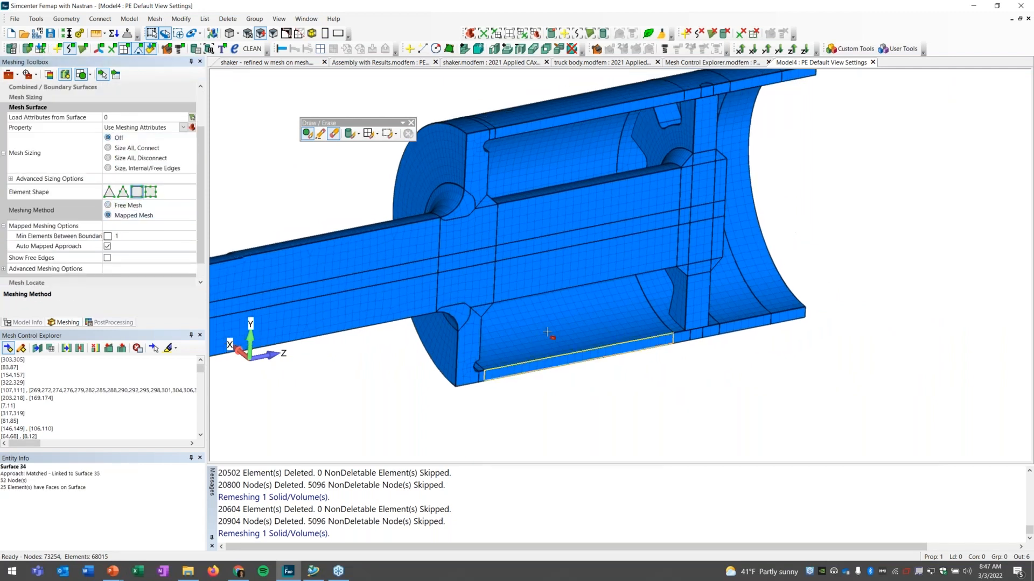
pyautogui.click(585, 211)
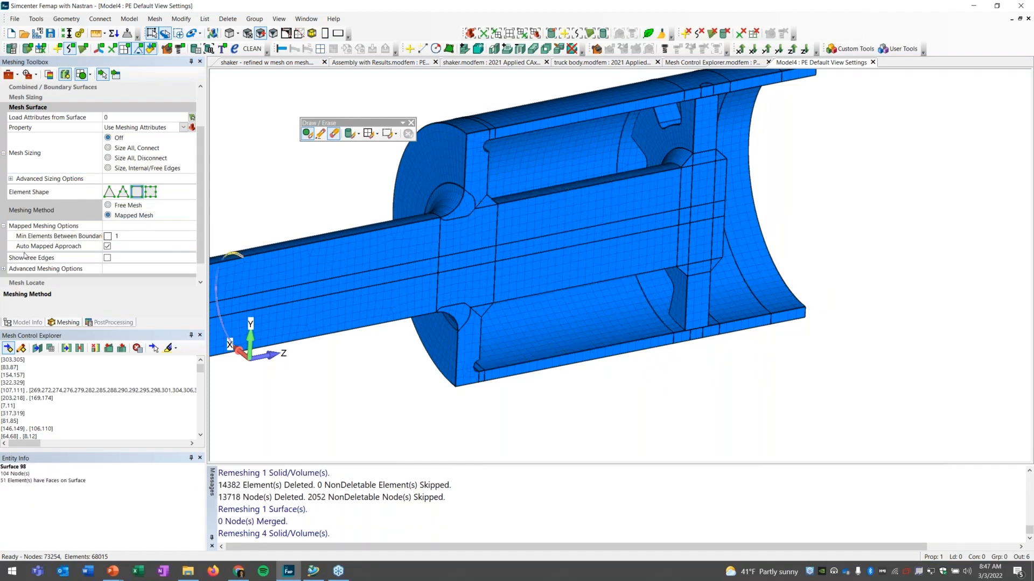
# Increase the element count by 1 on a curve of the central shaft section inside the cylinder with Mesh Sizing
pyautogui.click(36, 98)
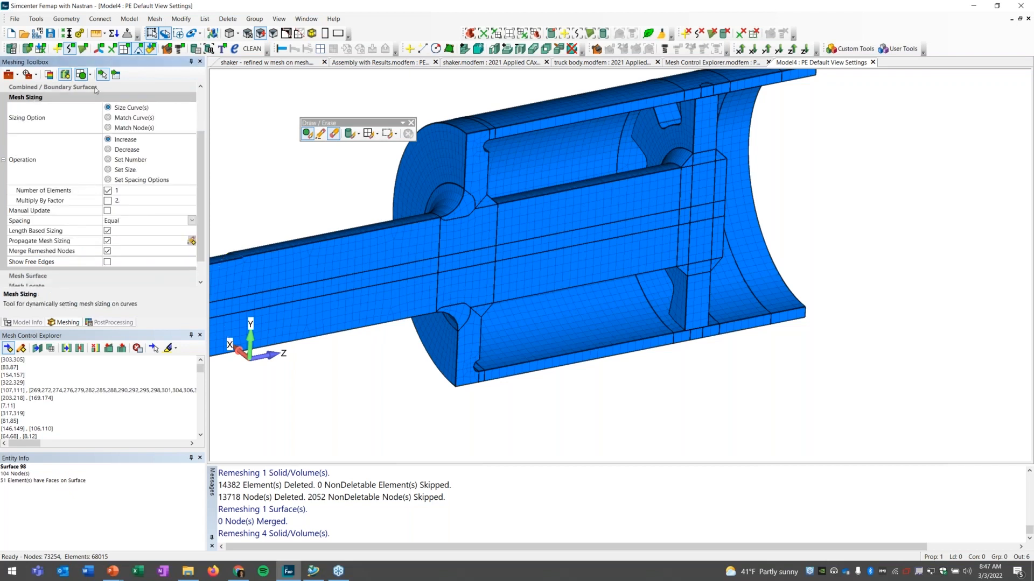
pyautogui.click(529, 222)
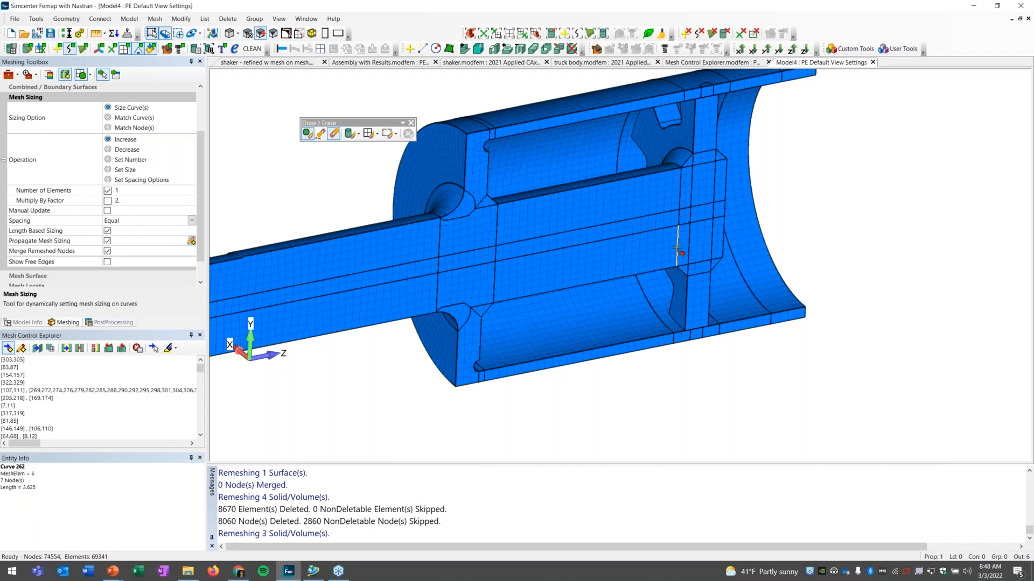
pyautogui.keyDown('ctrl'); pyautogui.moveTo(675, 254); pyautogui.dragTo(660, 277, button='middle'); pyautogui.keyUp('ctrl')
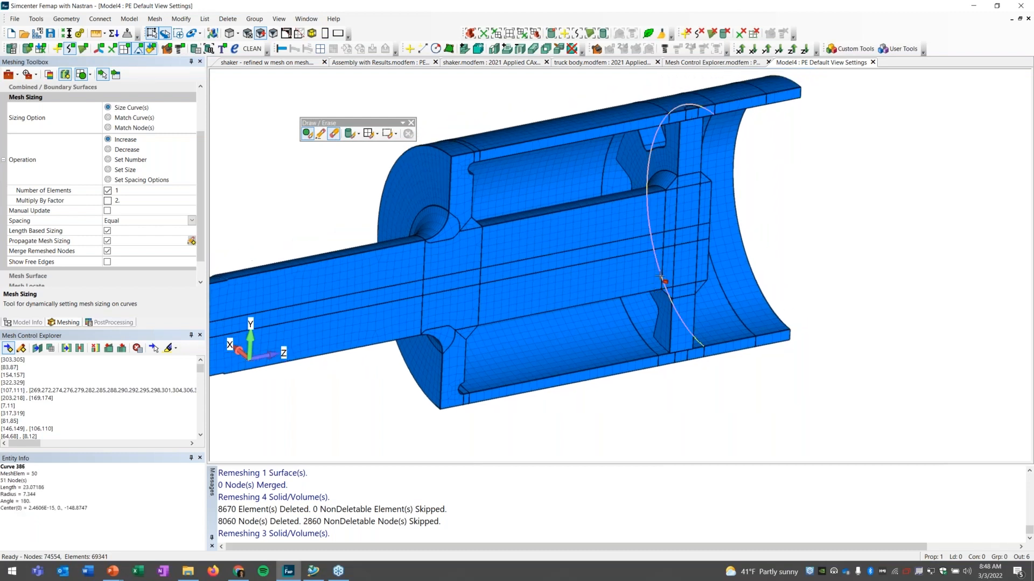
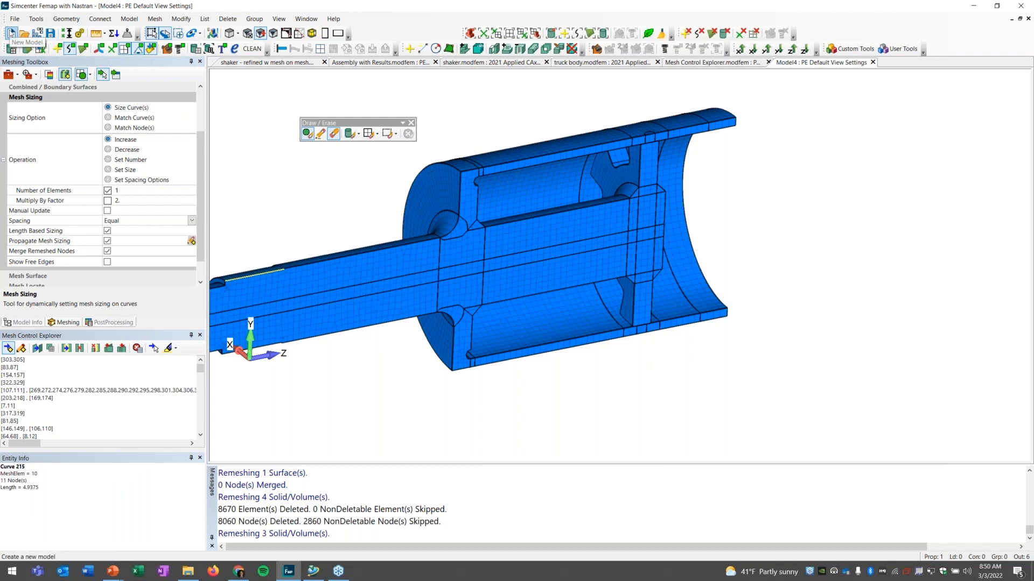
# Create a new model and import the geometry file ASSEMBLY.X_T from the Femap 2022.1 Examples folder with the default import options
pyautogui.click(11, 34)
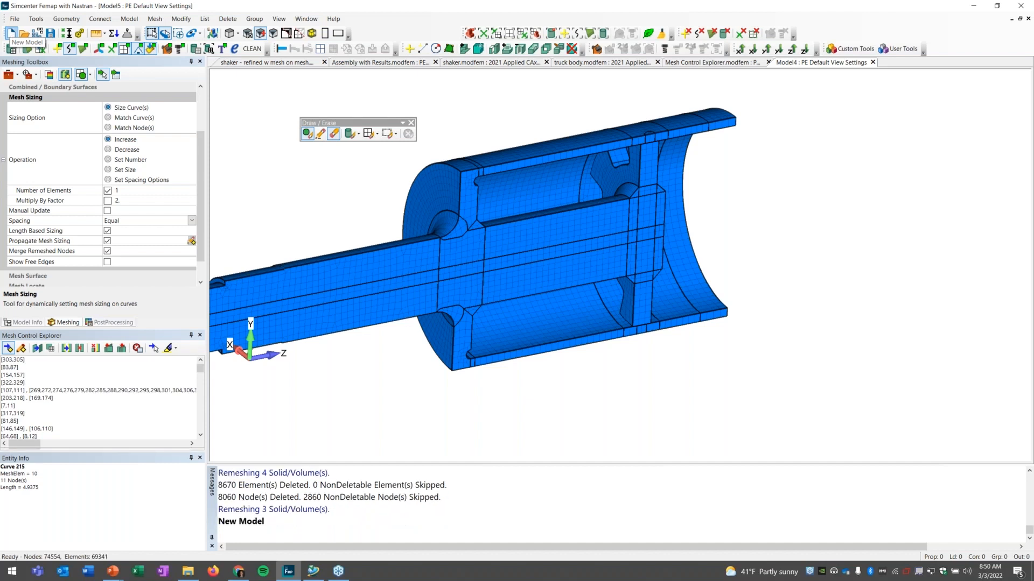
pyautogui.click(15, 19)
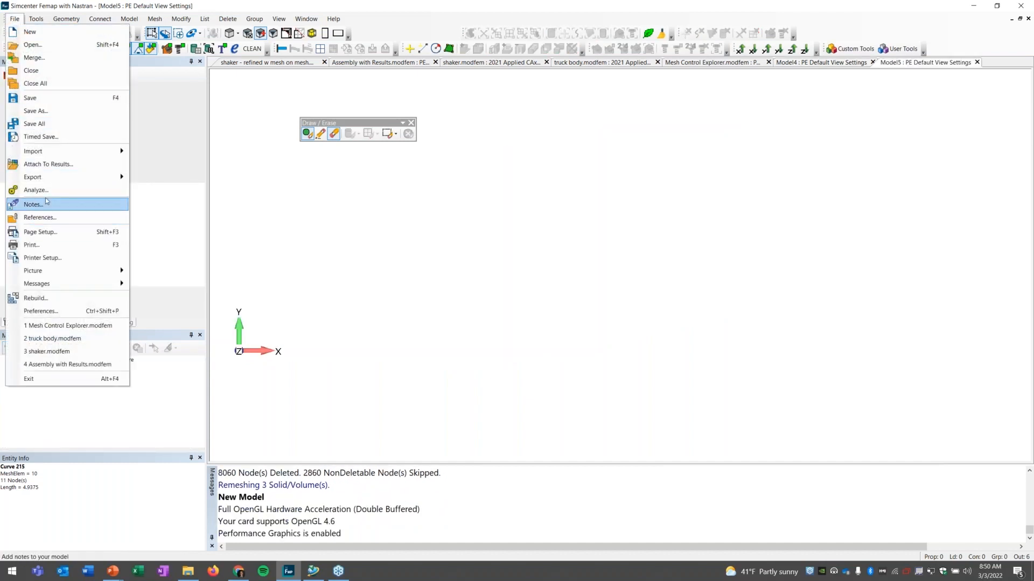
pyautogui.moveTo(44, 153)
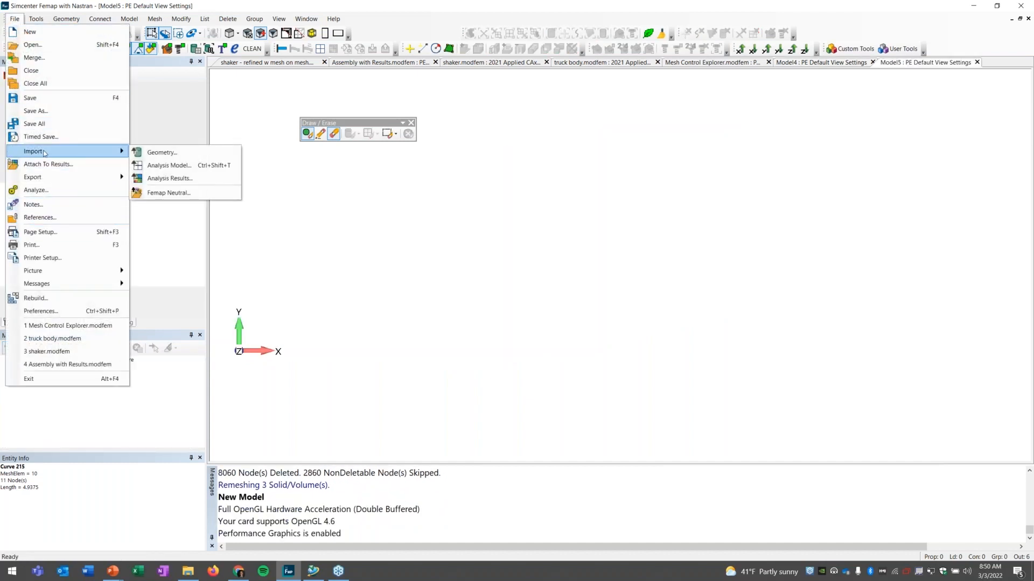
pyautogui.click(157, 153)
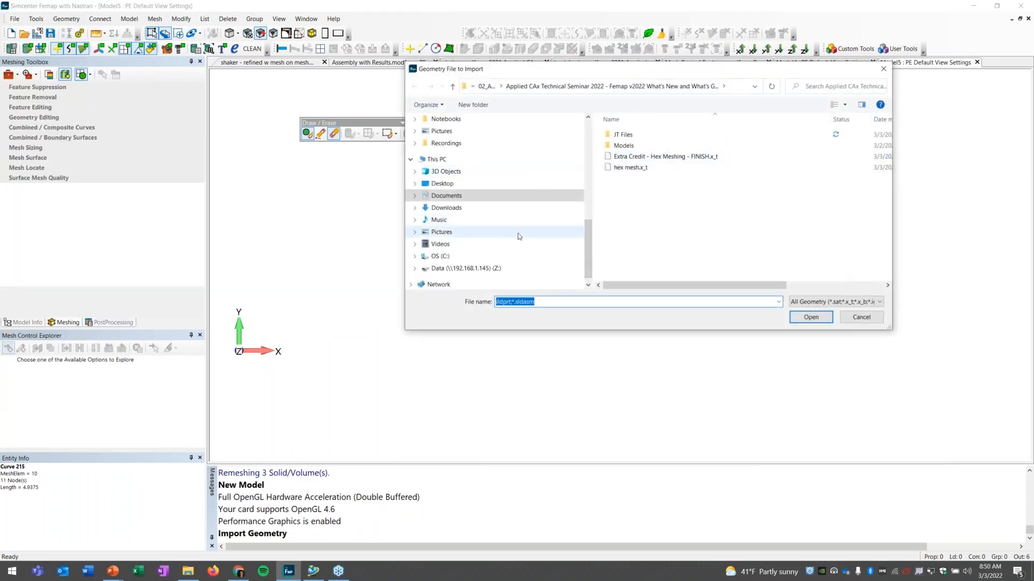
pyautogui.click(467, 254)
pyautogui.doubleClick(644, 234)
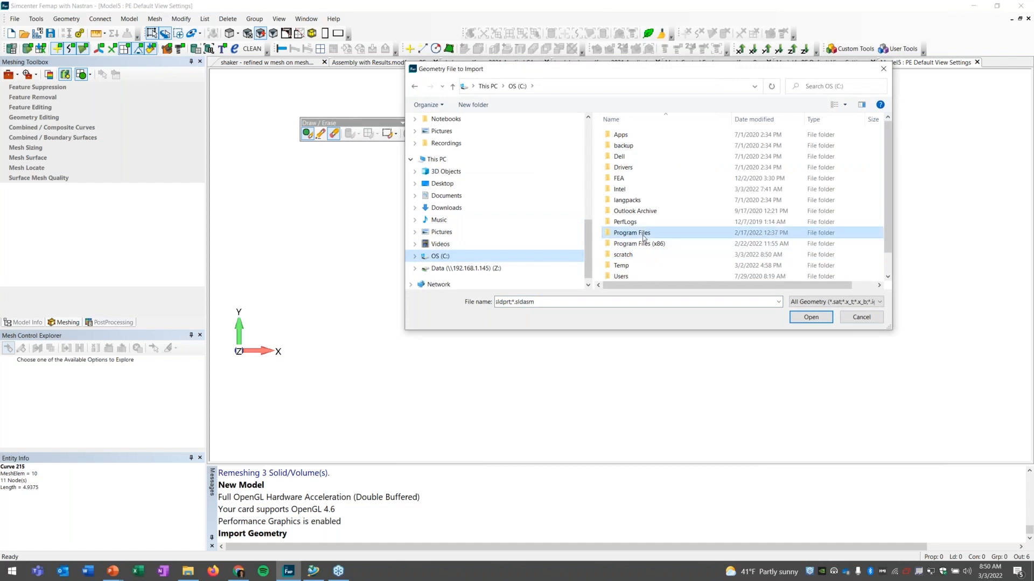
pyautogui.scroll(-10, 644, 238)
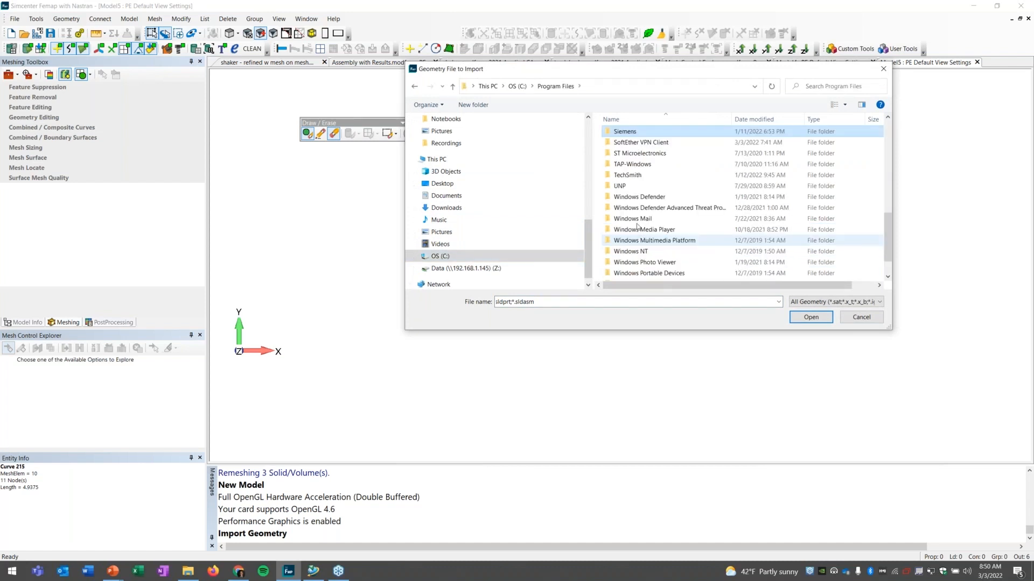
pyautogui.doubleClick(624, 134)
pyautogui.doubleClick(630, 189)
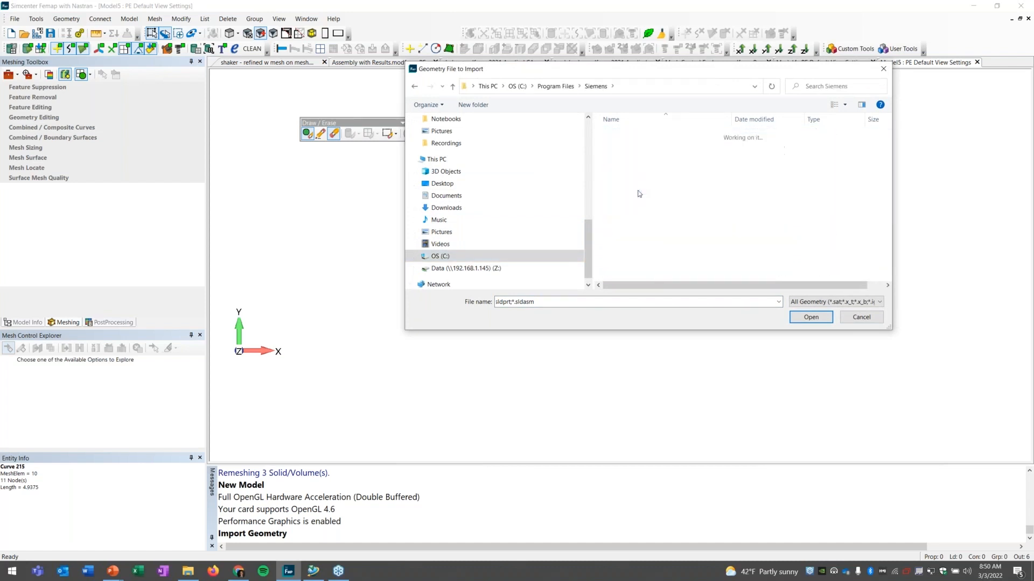
pyautogui.doubleClick(626, 147)
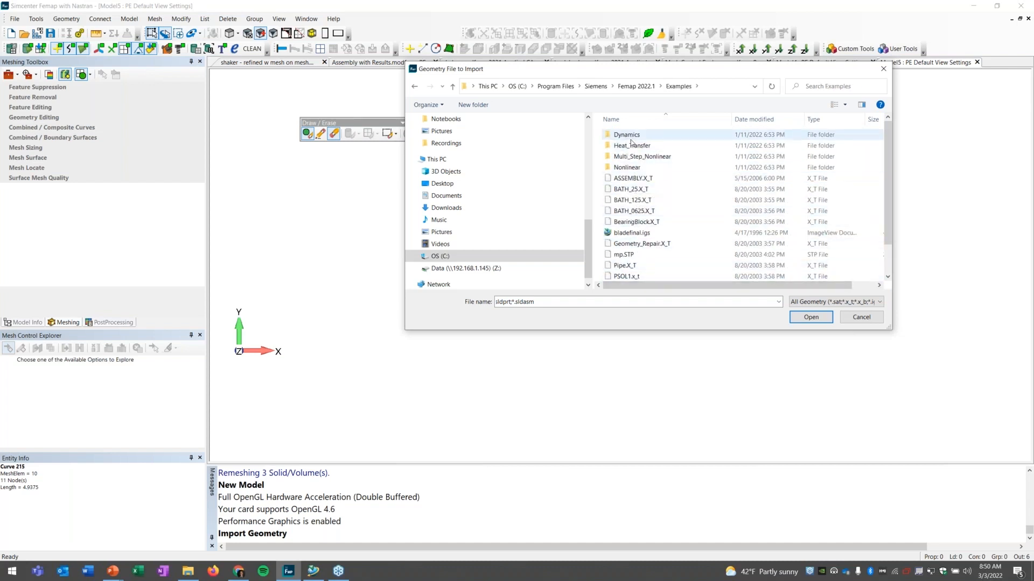
pyautogui.doubleClick(630, 178)
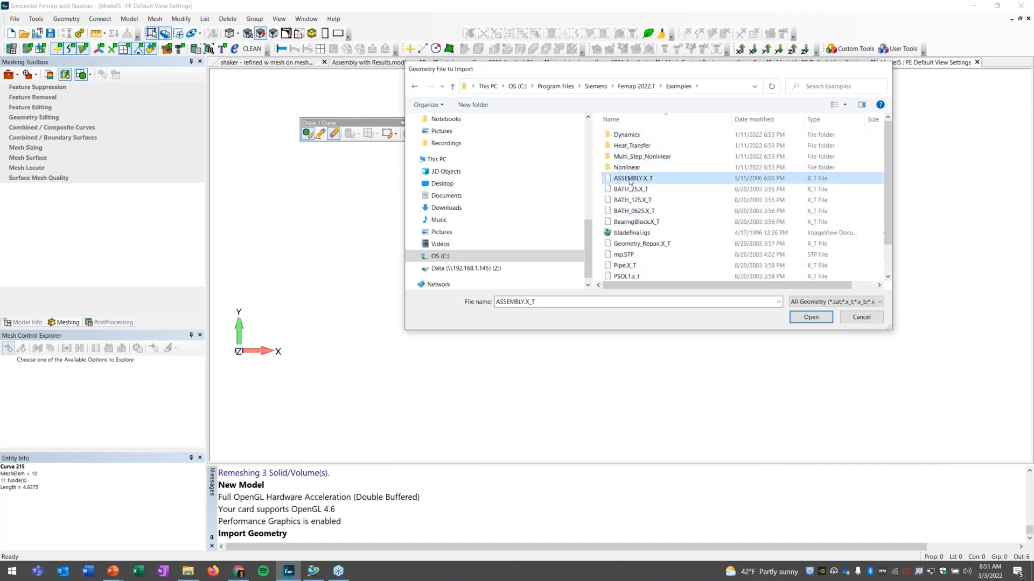
pyautogui.click(493, 549)
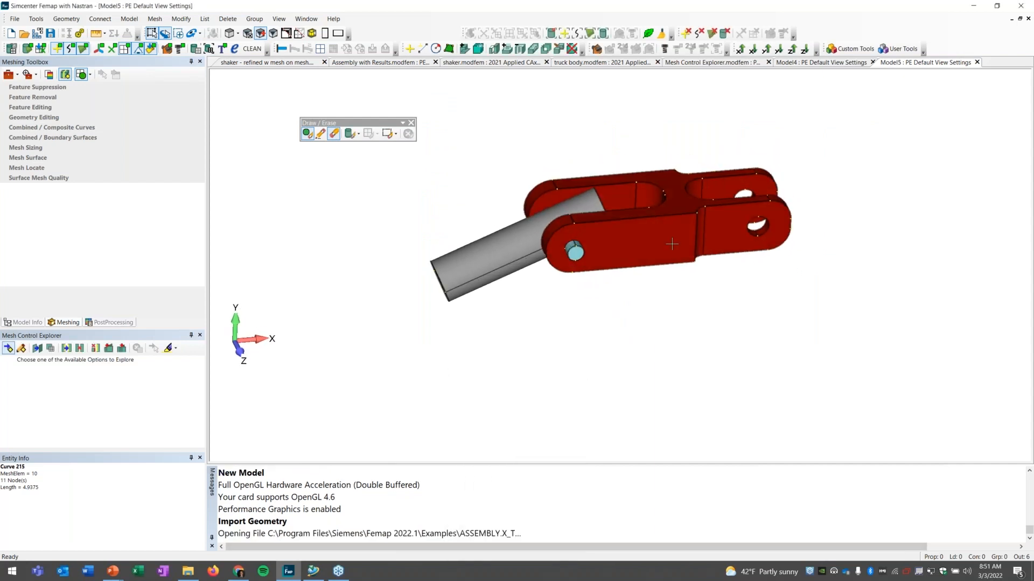
# Try to set hex mesh sizing on the red base link solid with Mesh Size on Solid
pyautogui.moveTo(619, 345); pyautogui.dragTo(616, 371, button='middle')
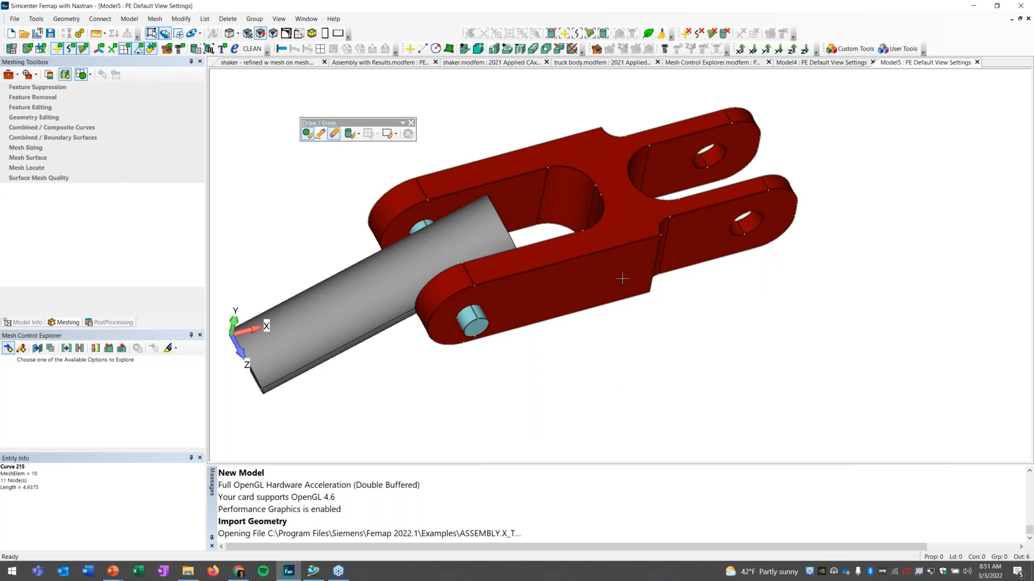
pyautogui.click(163, 21)
pyautogui.moveTo(183, 45)
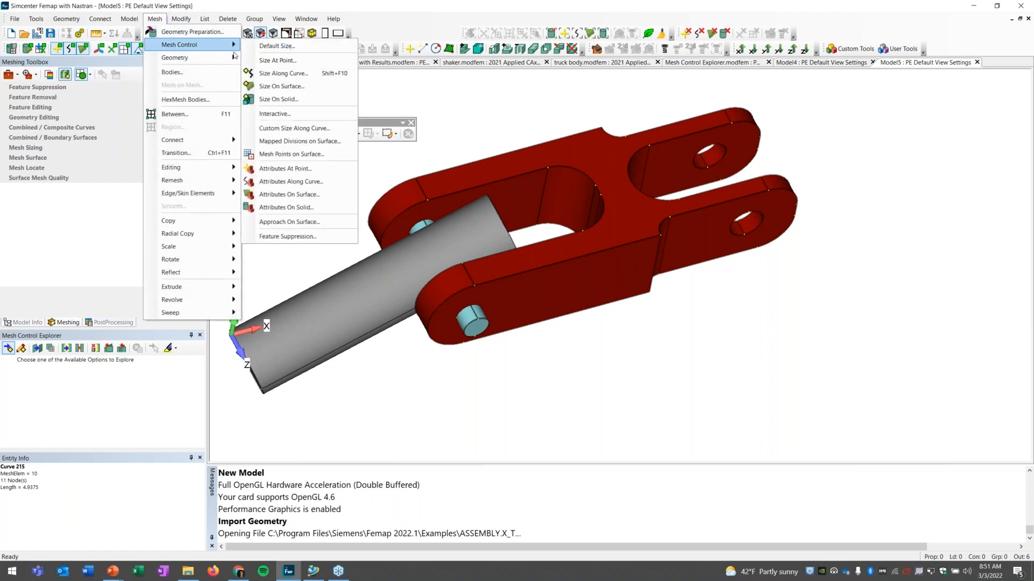
pyautogui.click(276, 97)
pyautogui.click(632, 165)
pyautogui.click(646, 536)
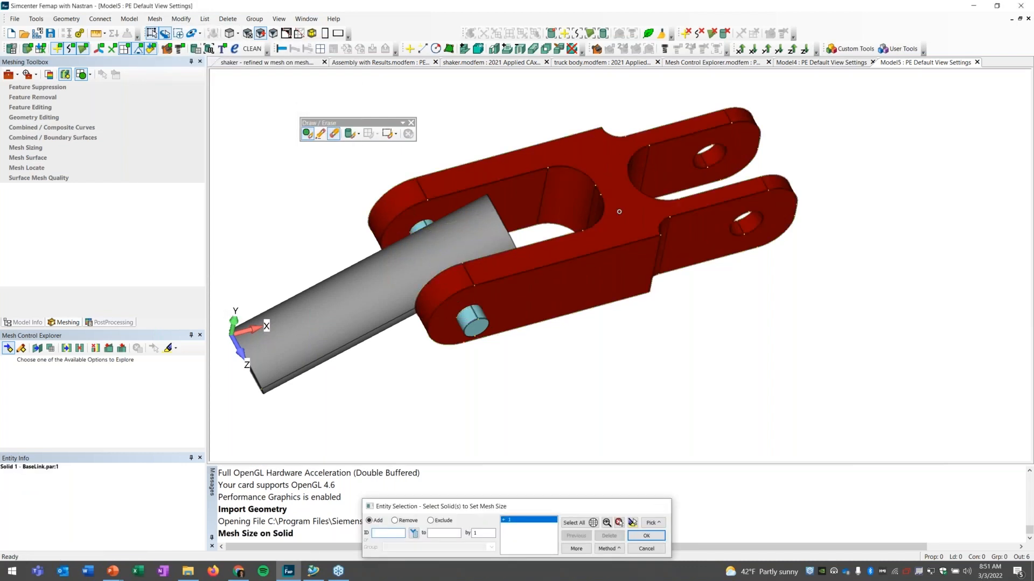
pyautogui.click(475, 359)
pyautogui.click(541, 546)
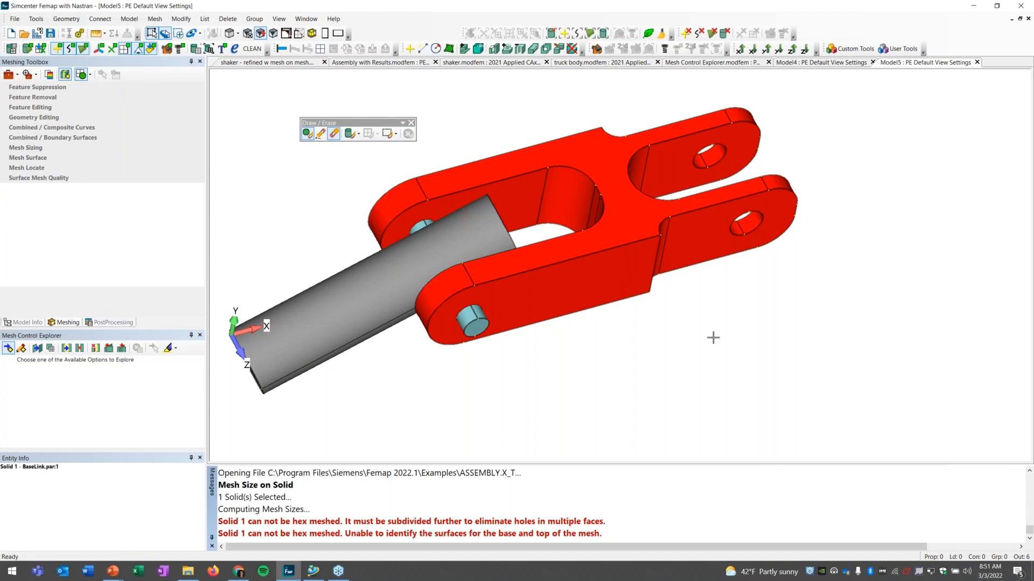
# Mesh the base link solid with HexMesh Bodies, using AISI 4340 Steel from the material library and the default sizing and midside node options
pyautogui.click(156, 18)
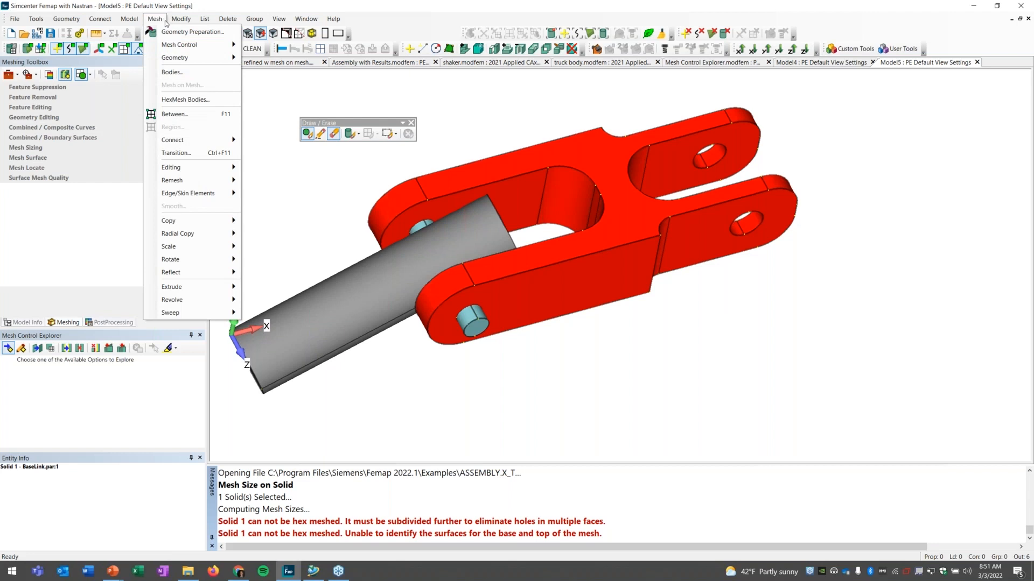
pyautogui.click(172, 101)
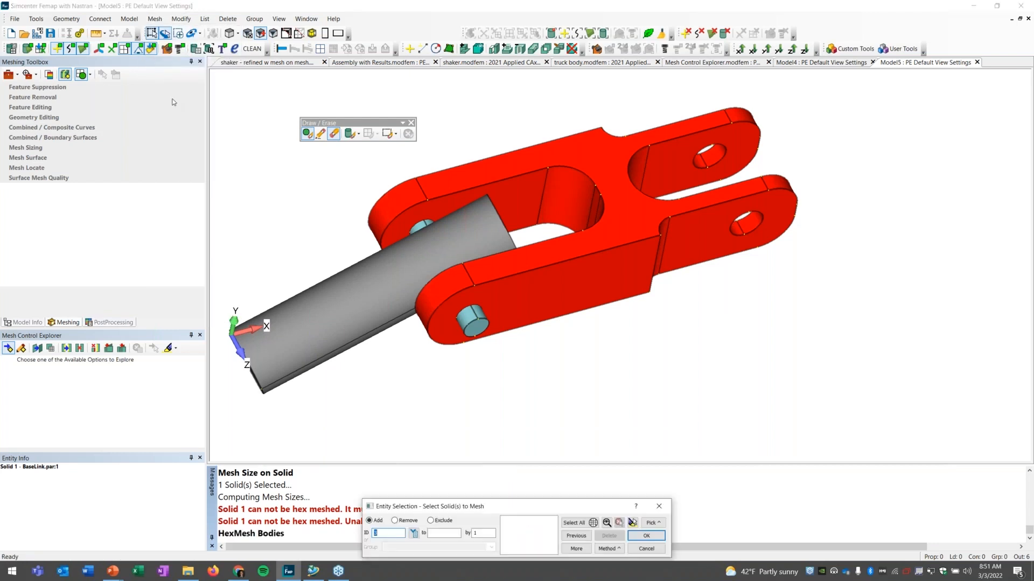
pyautogui.click(613, 201)
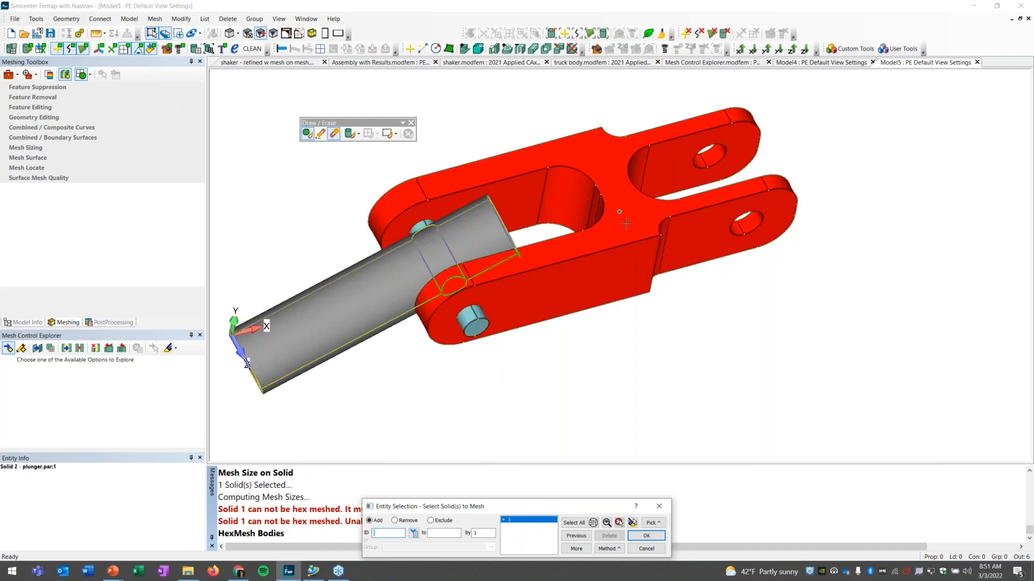
pyautogui.click(646, 536)
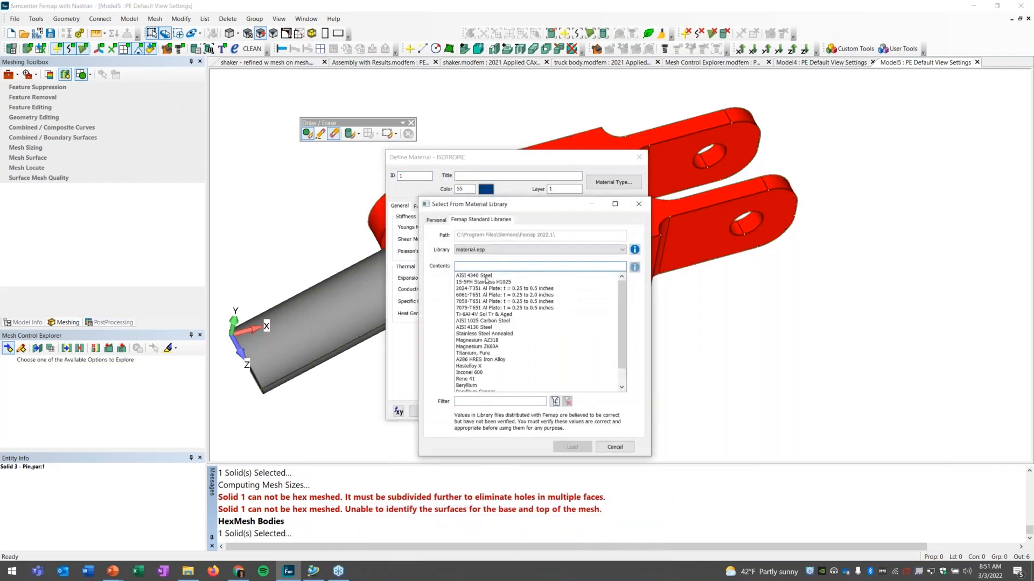
pyautogui.click(486, 277)
pyautogui.click(571, 447)
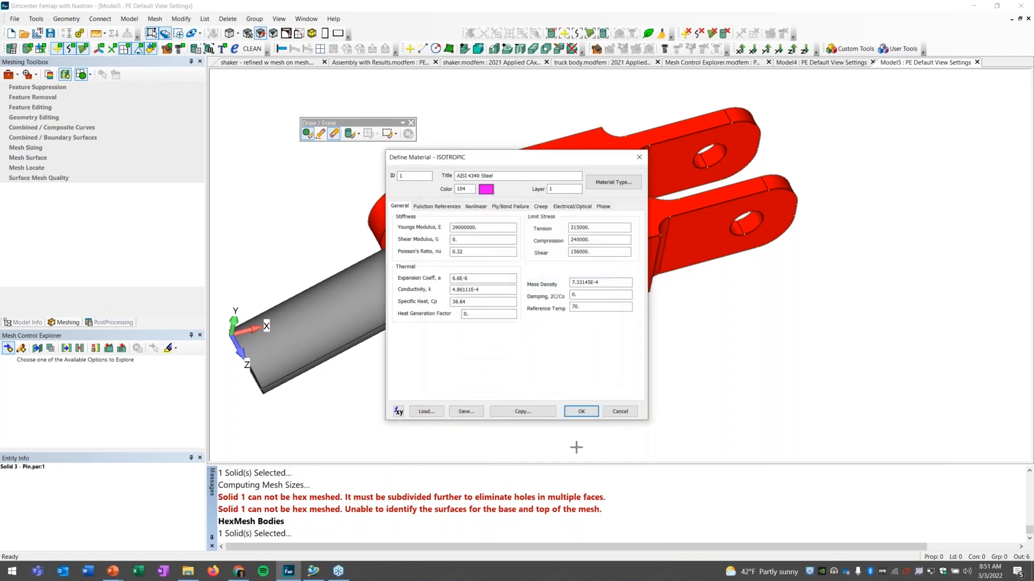
pyautogui.click(580, 411)
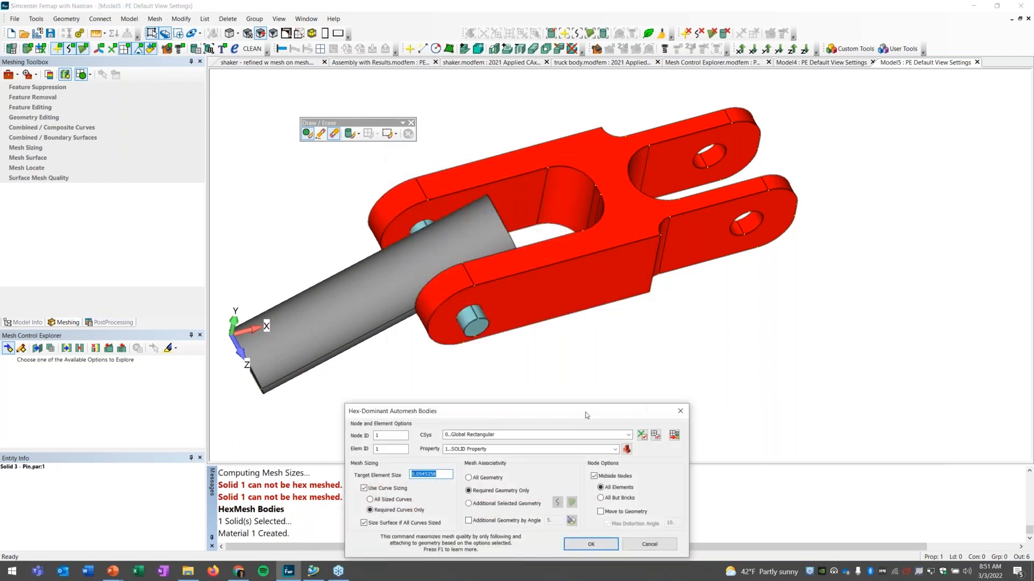
pyautogui.moveTo(586, 413); pyautogui.dragTo(560, 121)
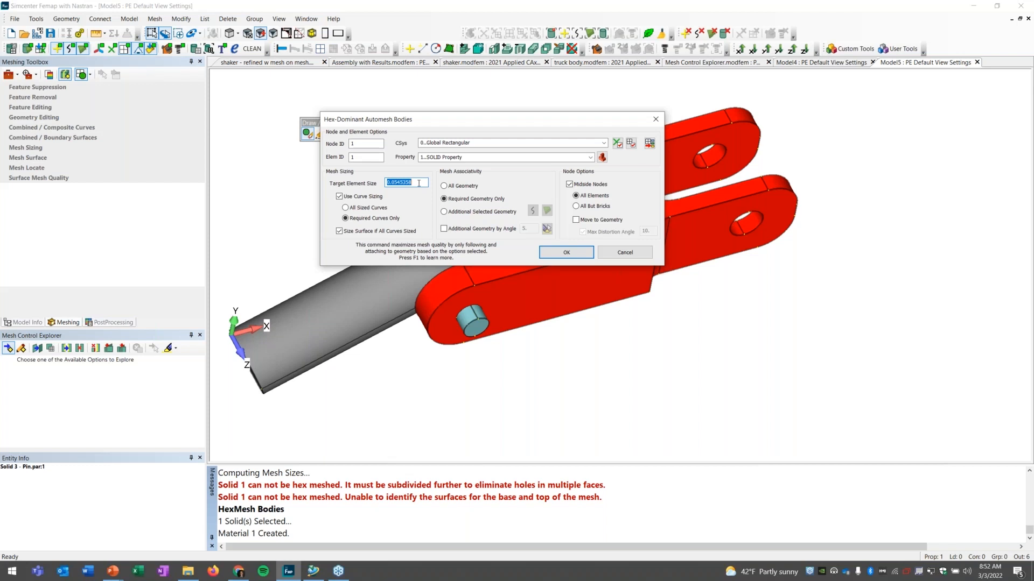
pyautogui.click(580, 254)
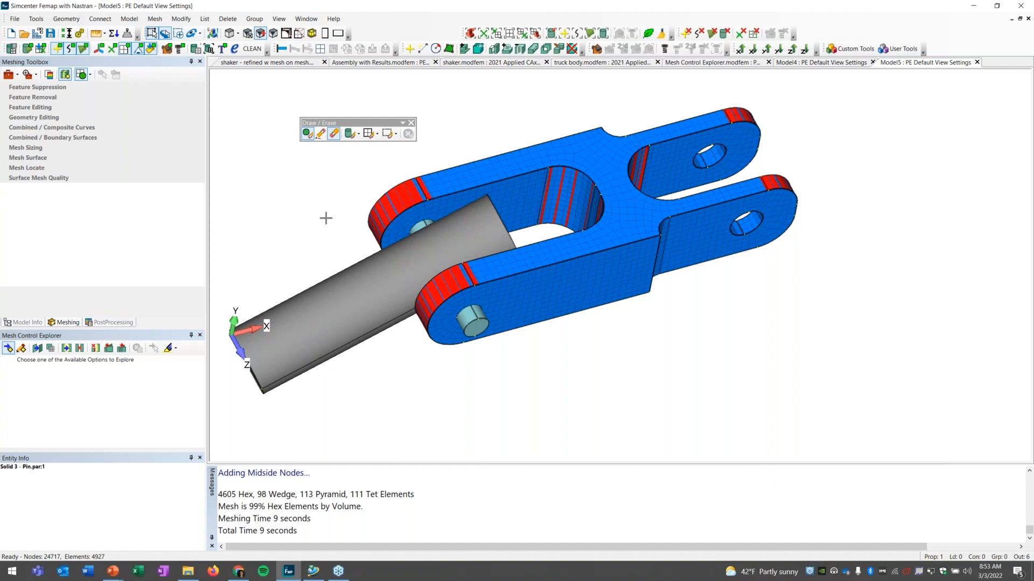
# List the model's elements by shape and show only the 20-noded brick elements
pyautogui.click(26, 323)
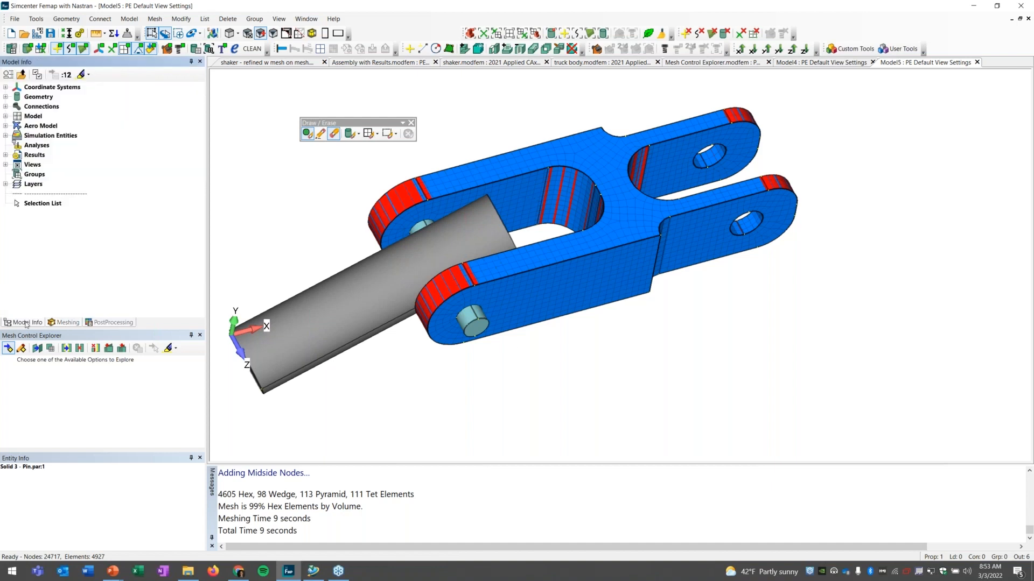
pyautogui.click(6, 116)
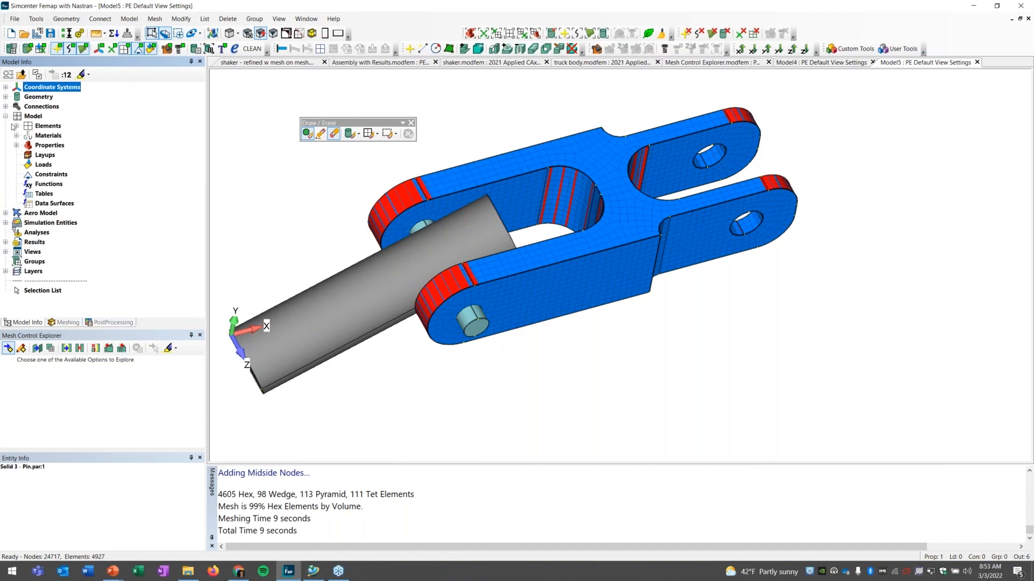
pyautogui.click(16, 126)
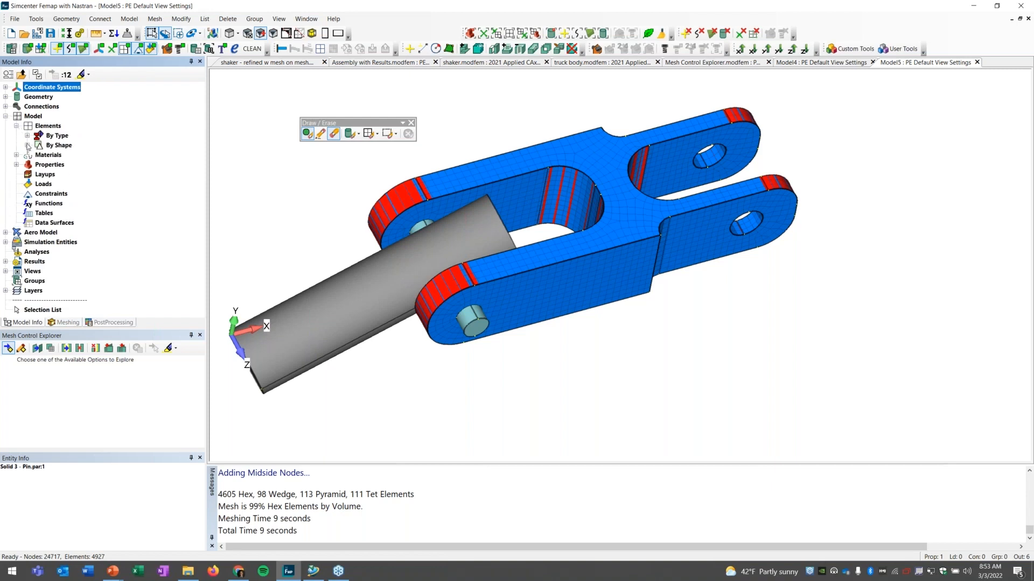
pyautogui.click(28, 145)
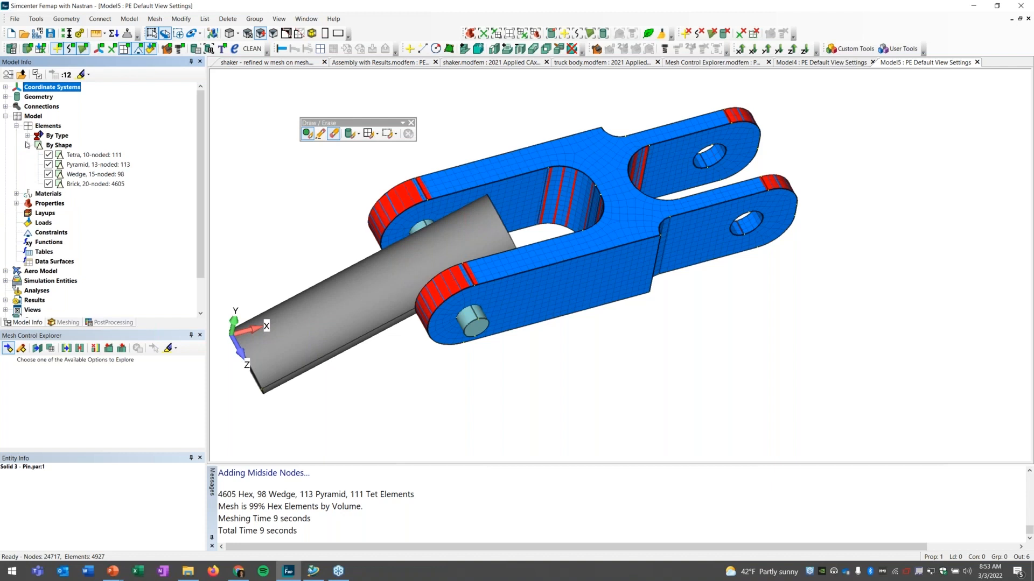
pyautogui.rightClick(50, 186)
pyautogui.click(62, 193)
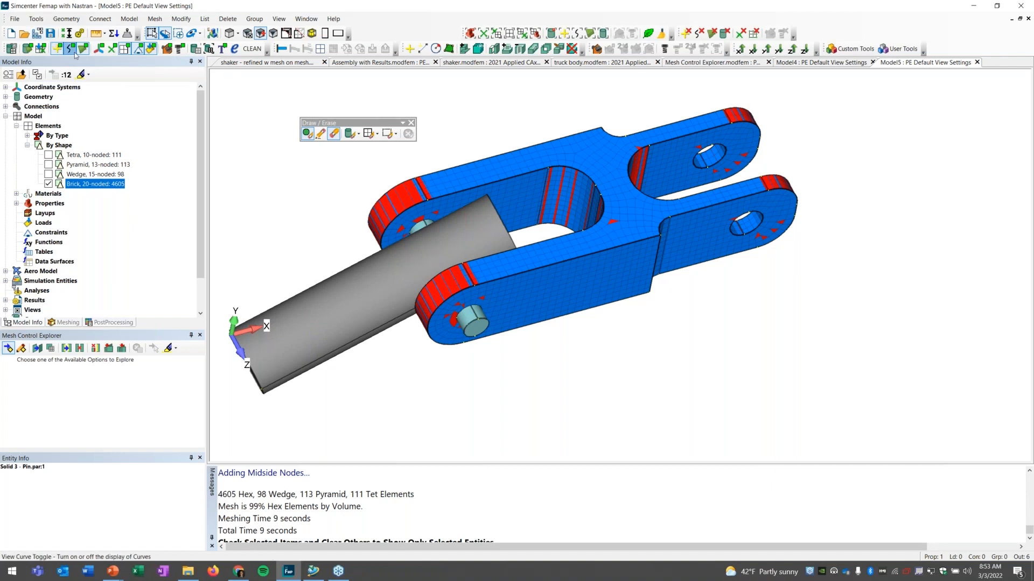
# Turn off the geometry display and examine the gaps in the base link's brick mesh around the holes
pyautogui.click(27, 49)
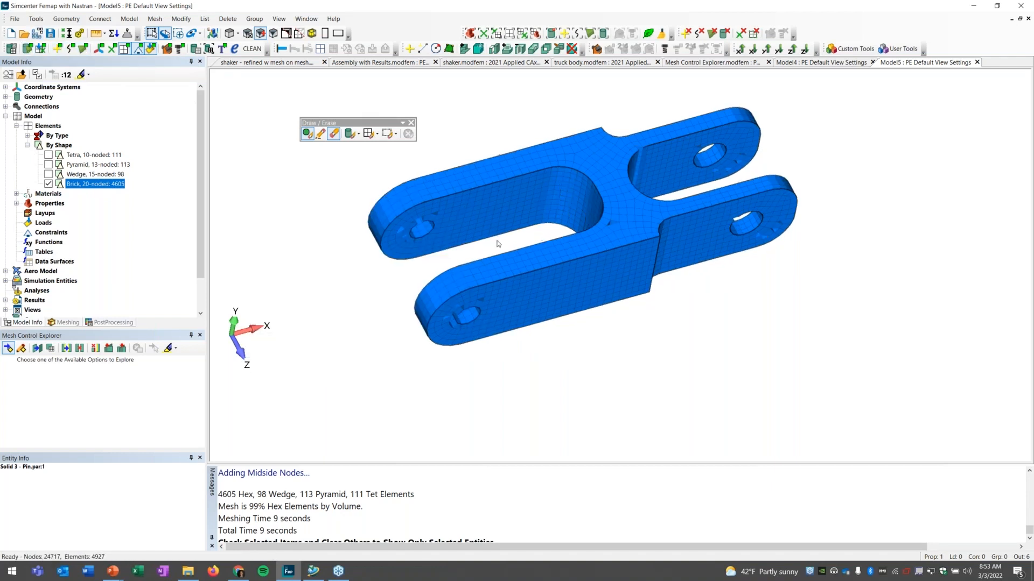
pyautogui.moveTo(497, 241); pyautogui.dragTo(481, 201, button='middle')
pyautogui.scroll(3, 485, 208)
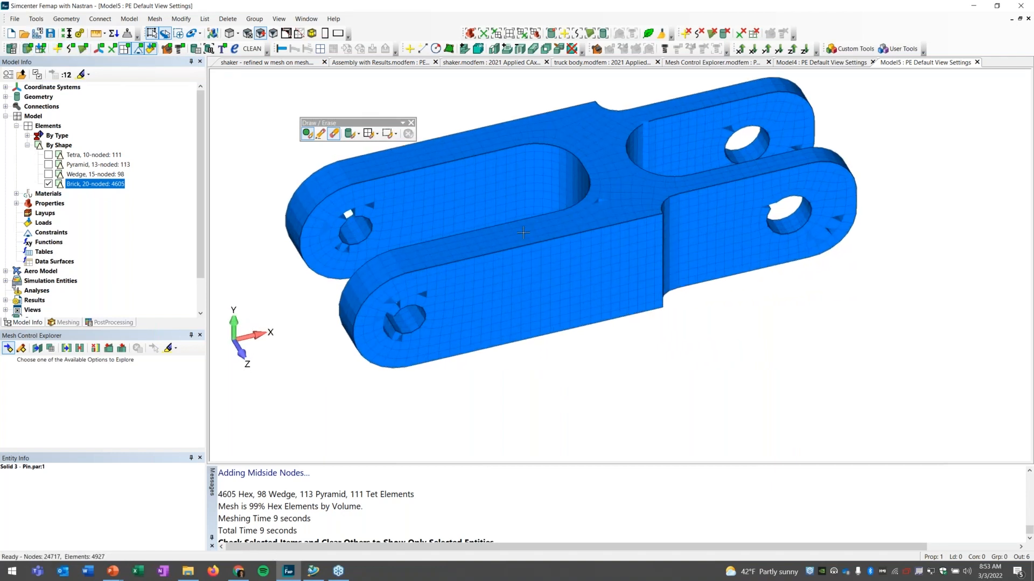
pyautogui.moveTo(521, 237); pyautogui.dragTo(527, 233, button='middle')
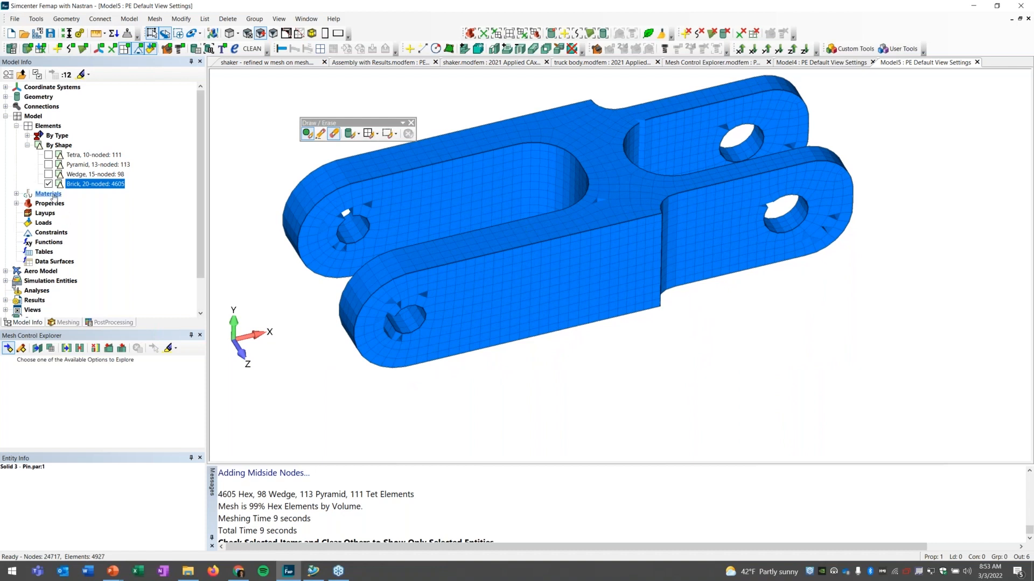
# Show the 15-noded wedge elements in place of the bricks, and add the 20-noded bricks back to the display
pyautogui.click(48, 184)
pyautogui.click(48, 174)
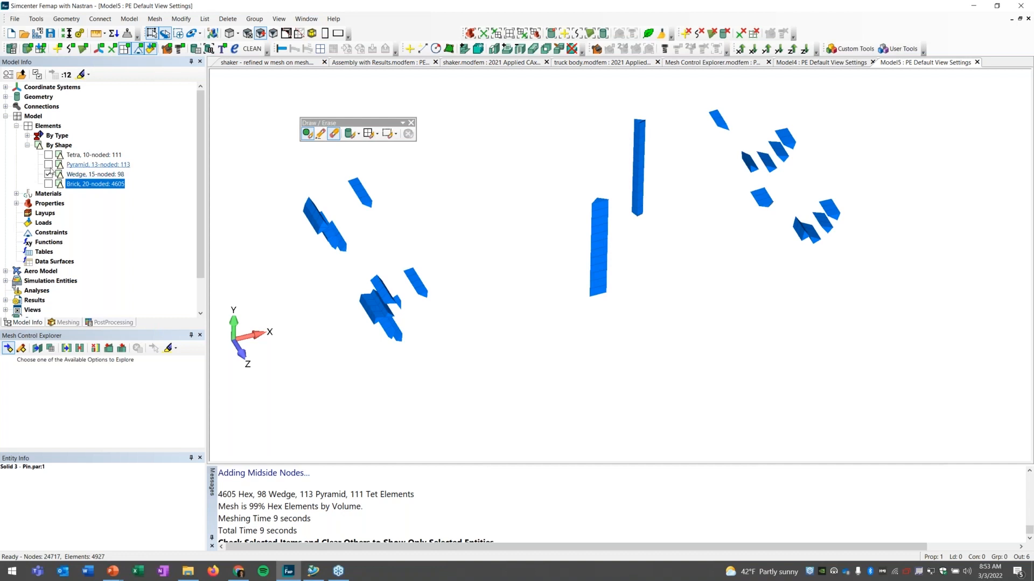
pyautogui.click(49, 184)
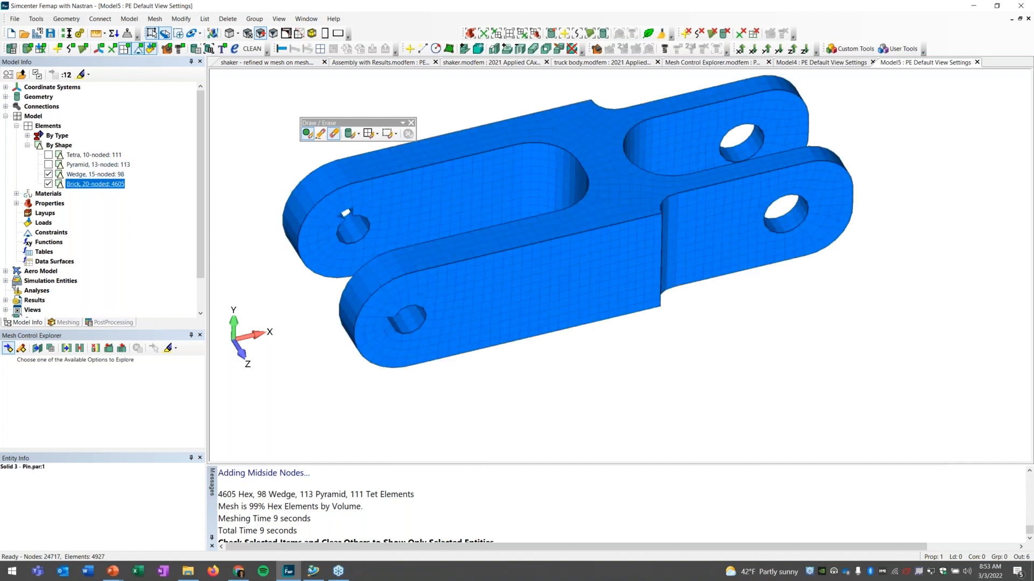
# Show only the 13-noded pyramid and 10-noded tetra elements of the base link mesh and examine where they lie
pyautogui.rightClick(49, 165)
pyautogui.click(53, 169)
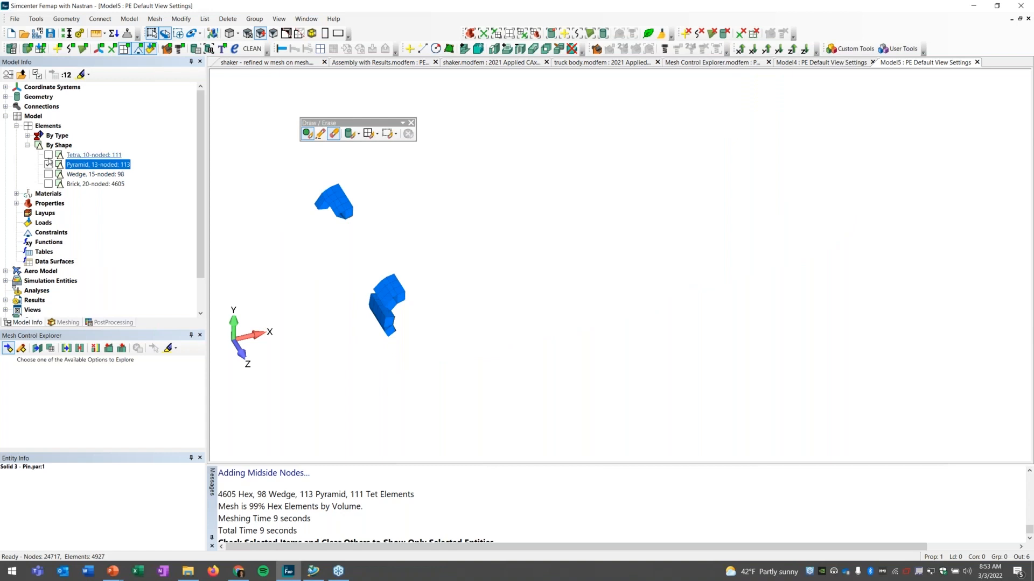
pyautogui.moveTo(445, 236); pyautogui.dragTo(344, 280, button='middle')
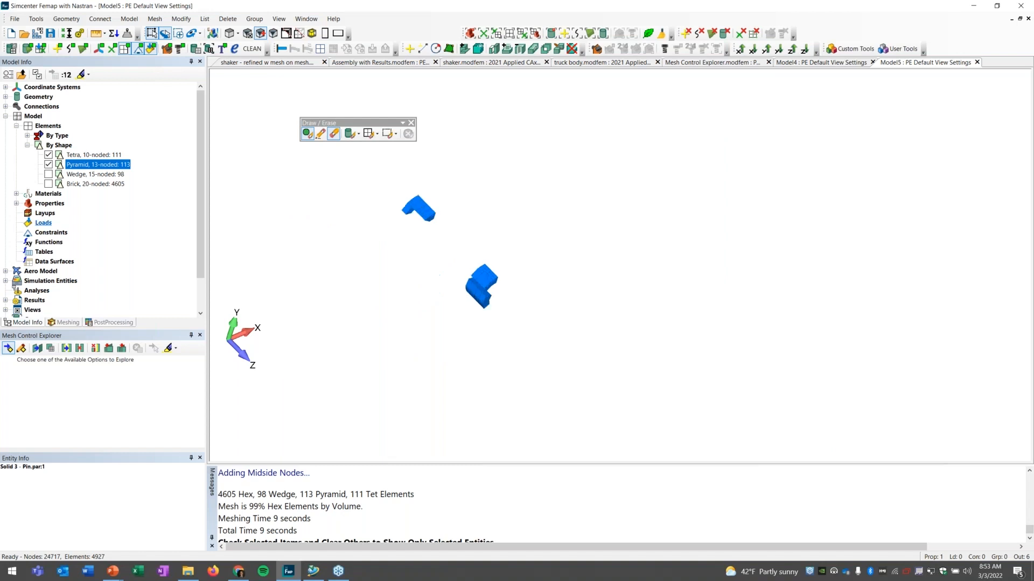
# Add the 15-noded wedges and 20-noded bricks back to the display and inspect the complete base link mesh
pyautogui.click(48, 174)
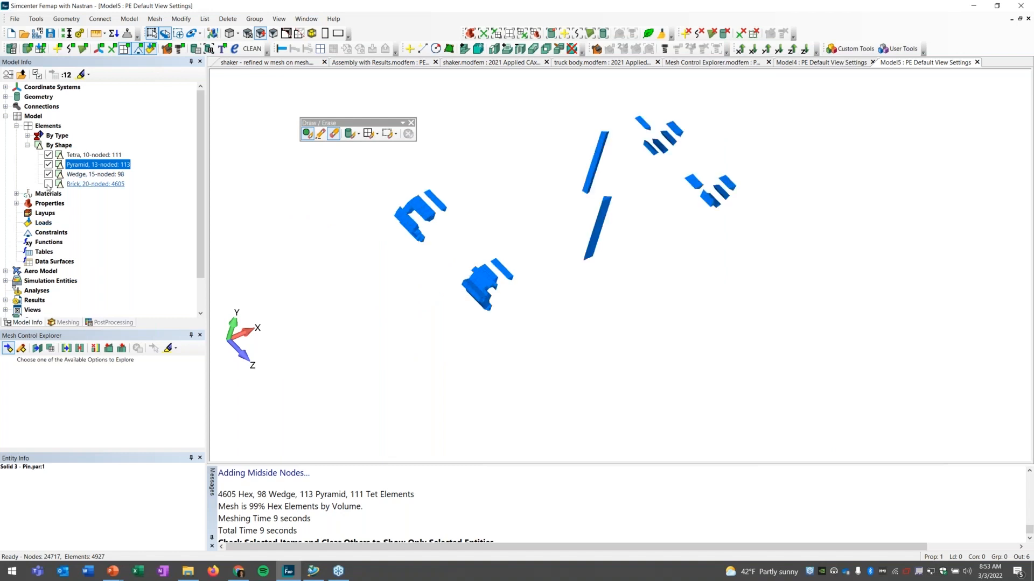
pyautogui.click(48, 184)
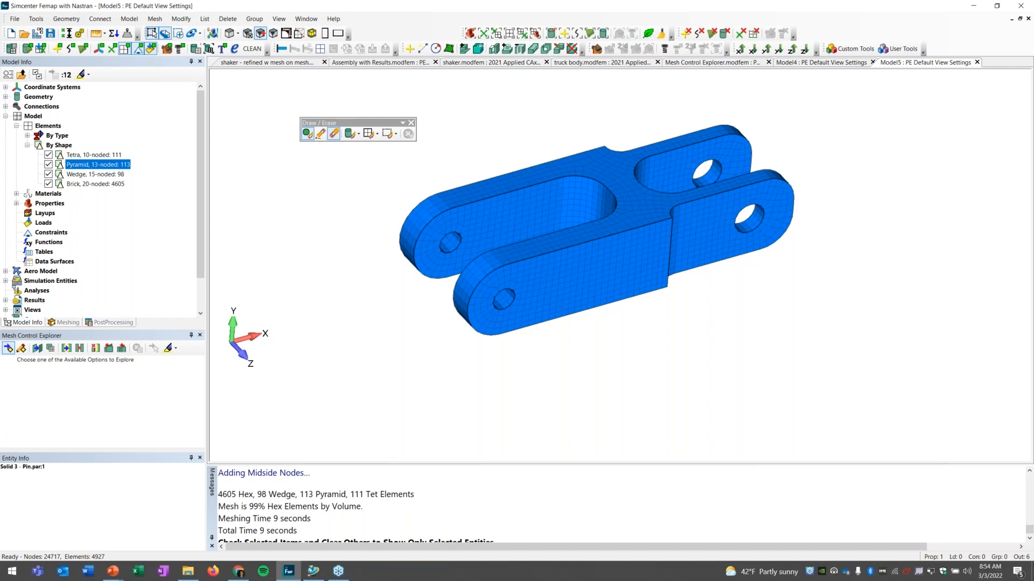
pyautogui.click(89, 165)
pyautogui.moveTo(509, 260); pyautogui.dragTo(505, 278, button='middle')
pyautogui.keyDown('ctrl'); pyautogui.moveTo(524, 241); pyautogui.dragTo(490, 268, button='middle'); pyautogui.keyUp('ctrl')
pyautogui.scroll(3, 536, 280)
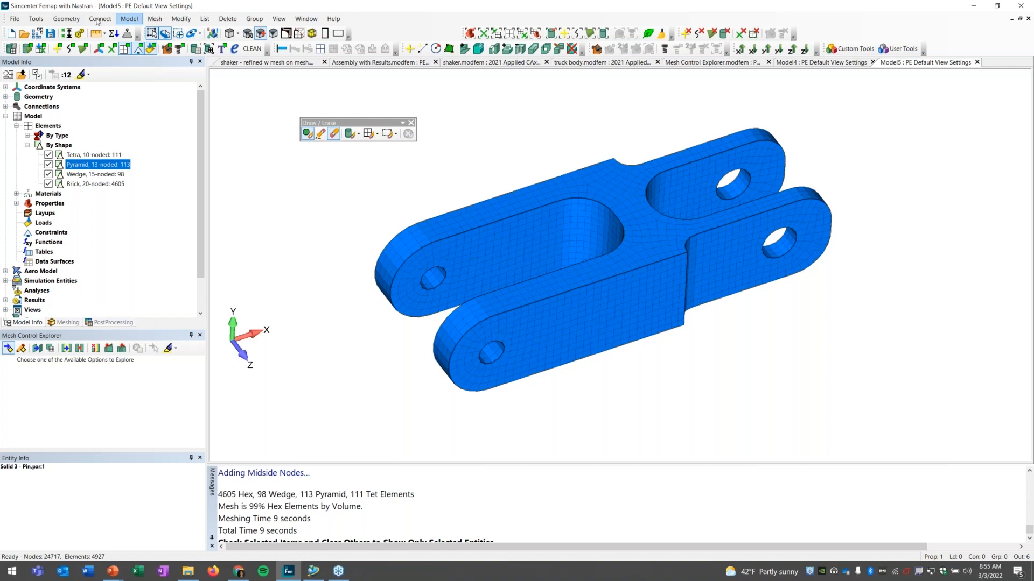
# Open the model Topology Optimization Gold.modfem from the Applied CAx Technical Seminar 2022 folder
pyautogui.click(23, 34)
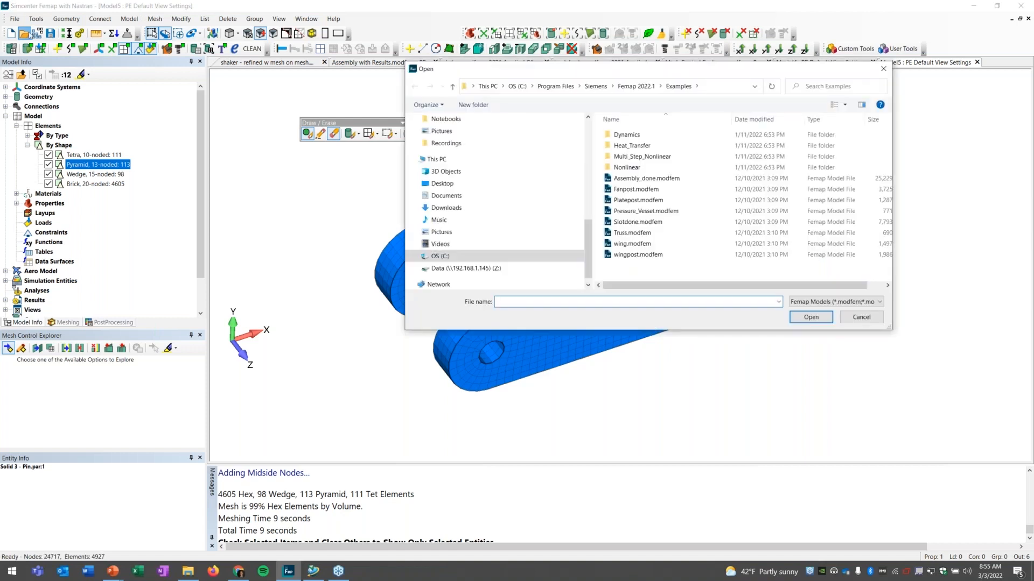
pyautogui.scroll(5, 495, 172)
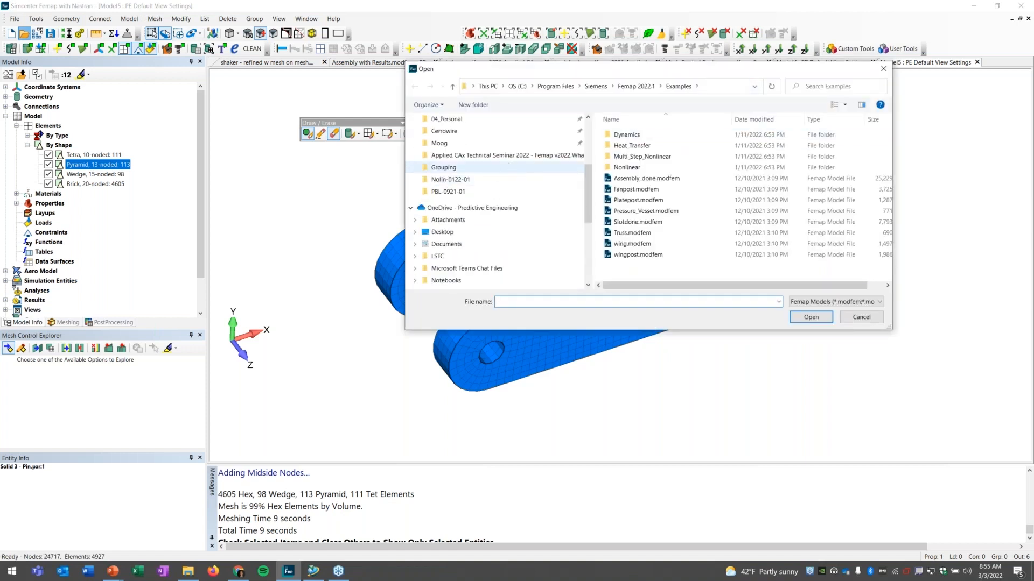
pyautogui.click(484, 155)
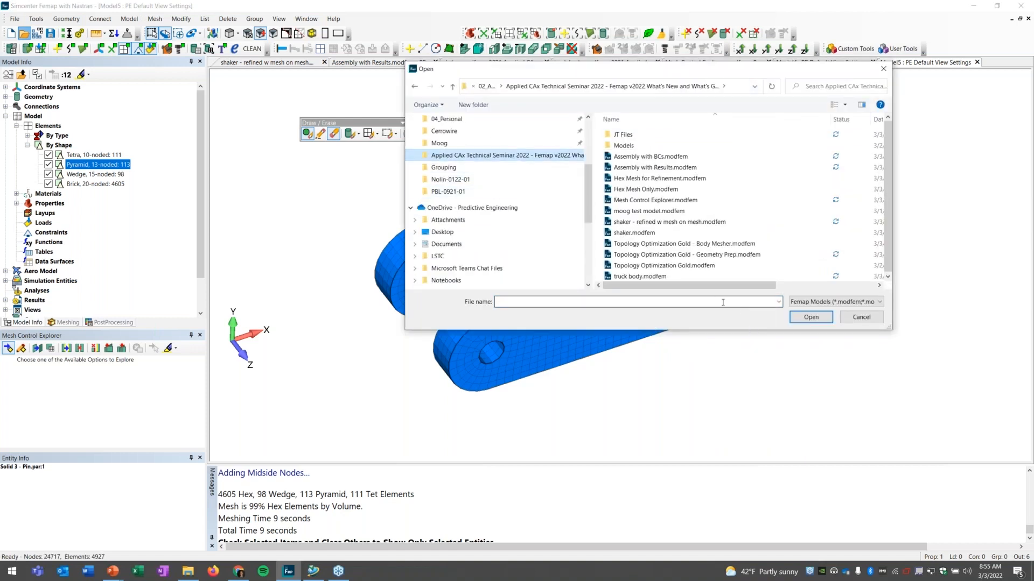
pyautogui.click(694, 266)
pyautogui.click(822, 321)
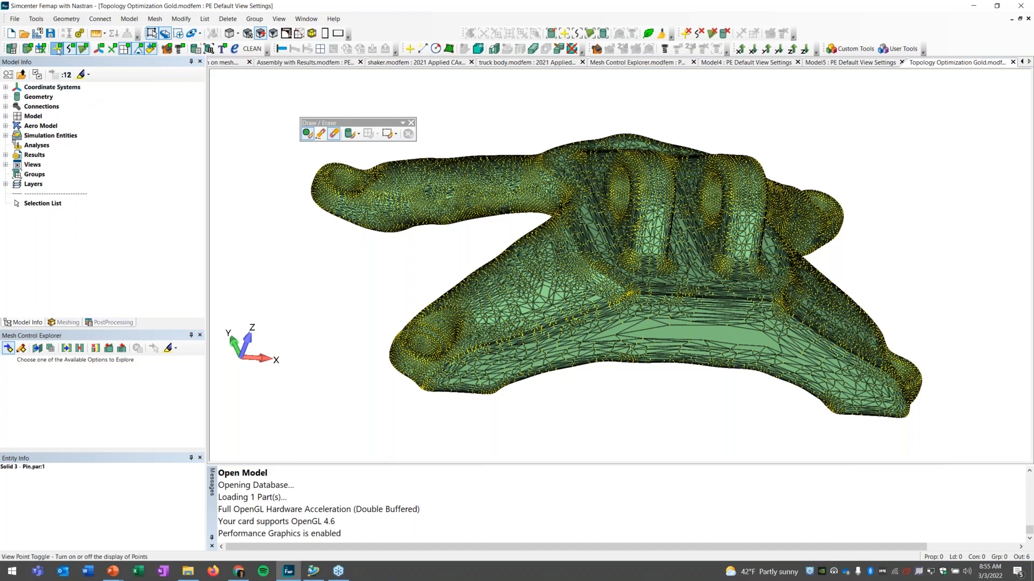
# Hide the points and curves to examine the optimized body's faceted surface, and show them again
pyautogui.click(58, 50)
pyautogui.click(71, 50)
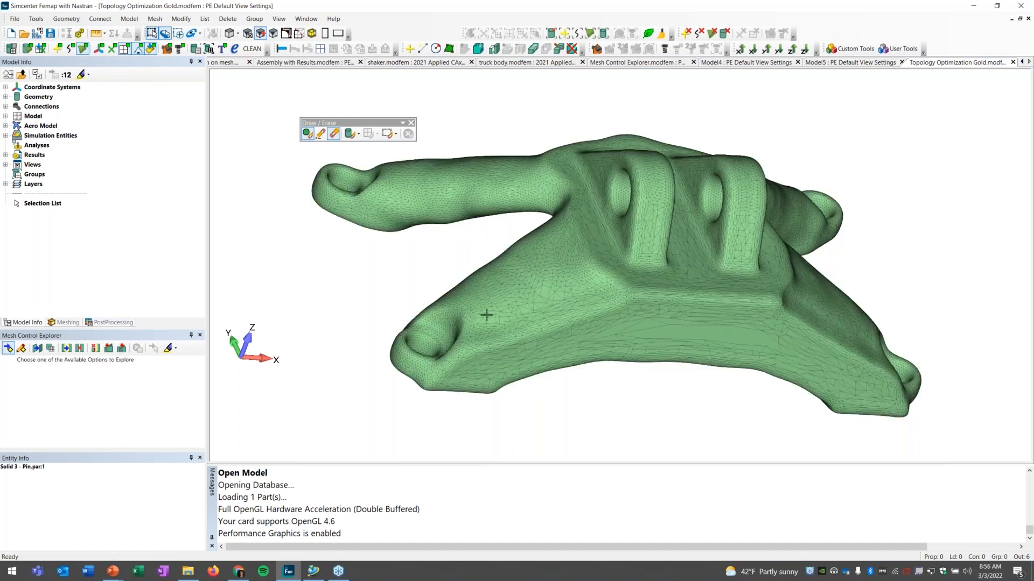
pyautogui.scroll(3, 507, 323)
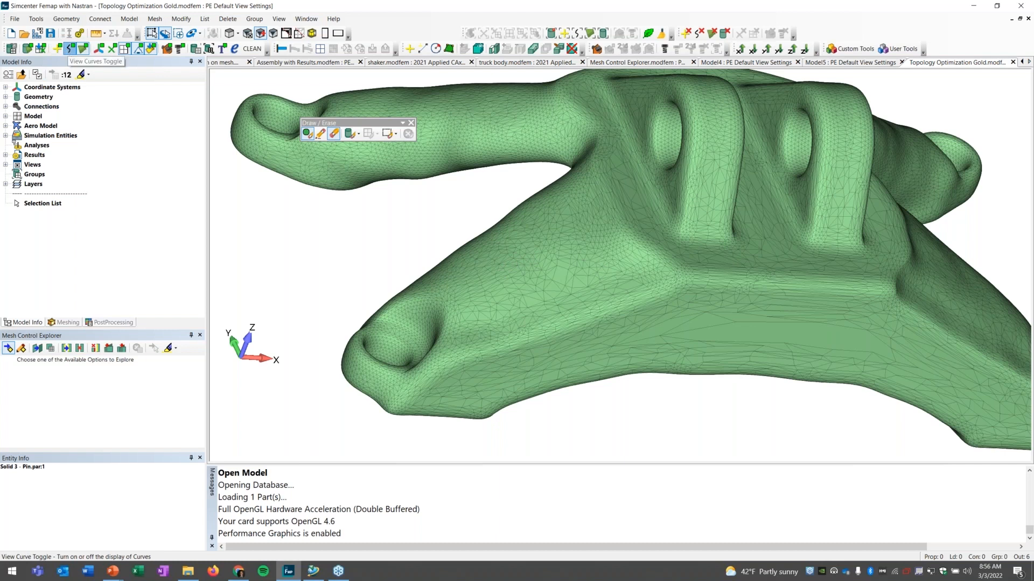
pyautogui.click(57, 48)
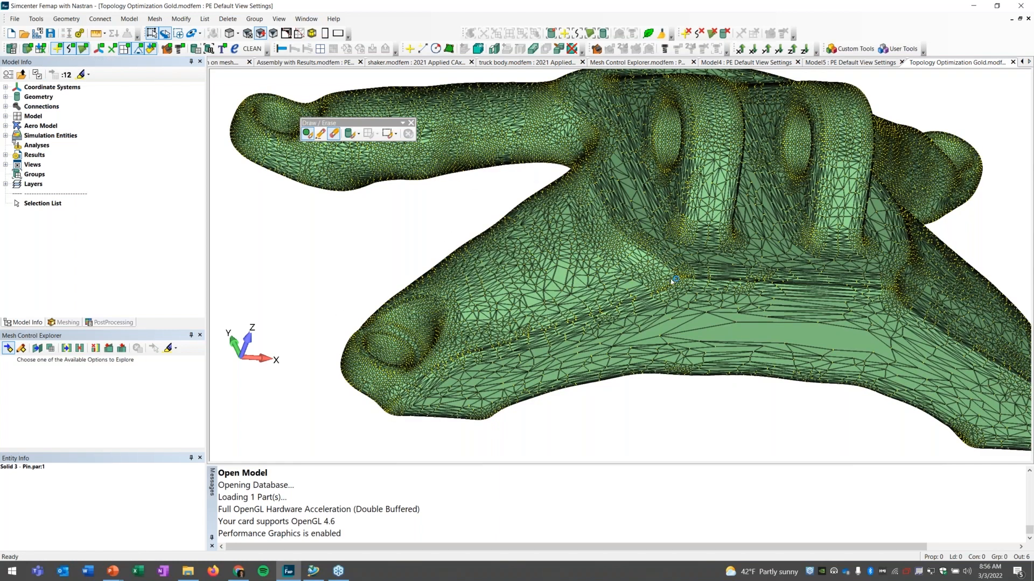
pyautogui.moveTo(673, 279); pyautogui.dragTo(641, 281, button='middle')
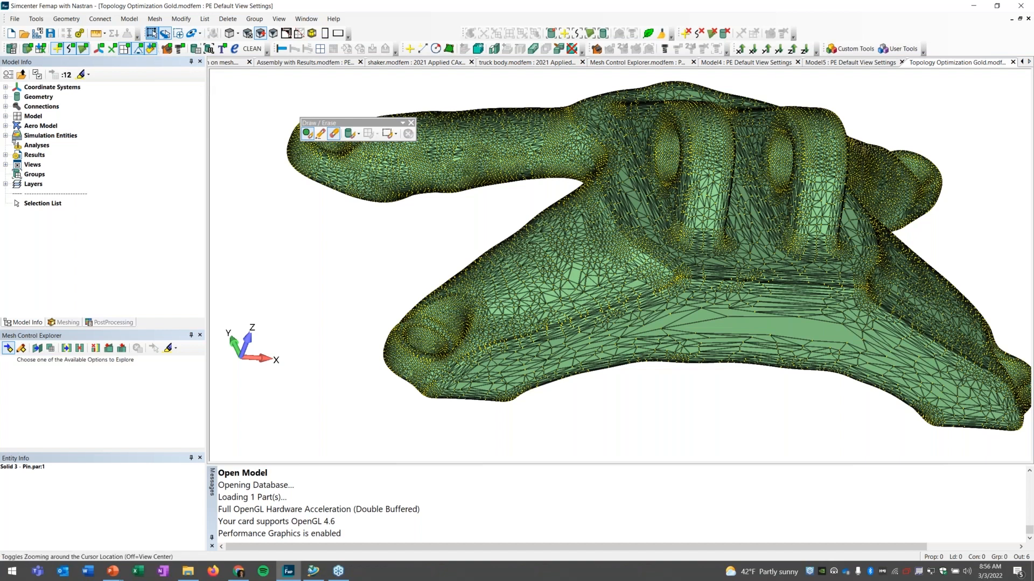
# Start automeshing the body with tet elements and measure between two points on its end lug to gauge the target element size
pyautogui.click(154, 20)
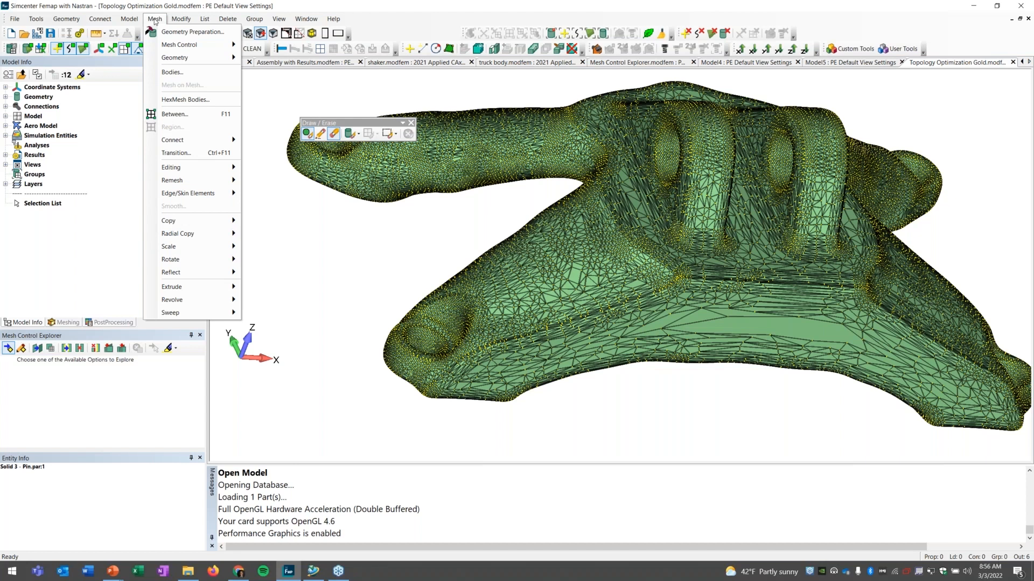
pyautogui.click(172, 72)
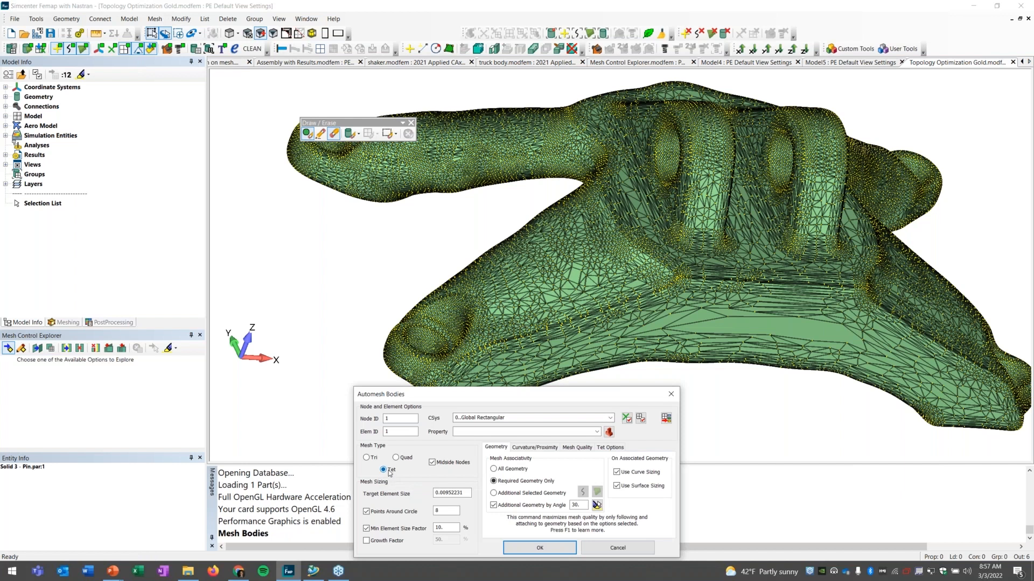
pyautogui.moveTo(467, 493); pyautogui.dragTo(360, 490)
pyautogui.hotkey('ctrl', 'd')
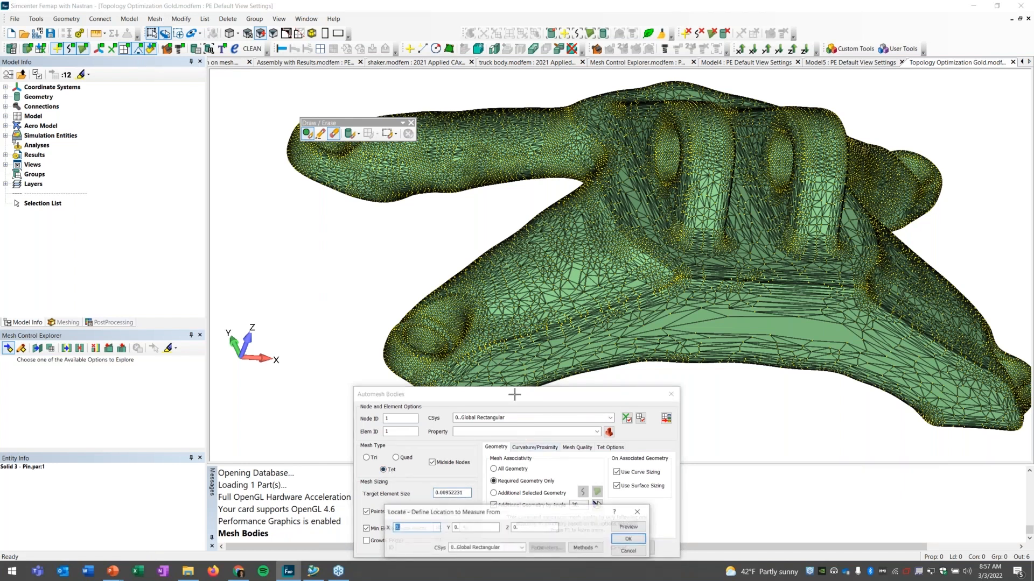
pyautogui.rightClick(323, 208)
pyautogui.click(360, 336)
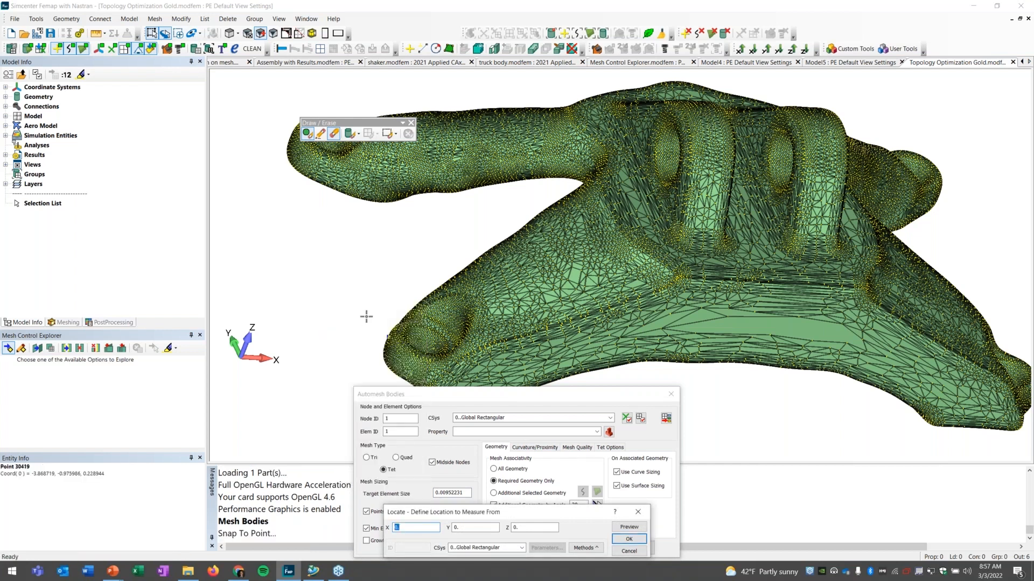
pyautogui.scroll(3, 373, 255)
pyautogui.moveTo(356, 275); pyautogui.dragTo(351, 264, button='middle')
pyautogui.doubleClick(368, 341)
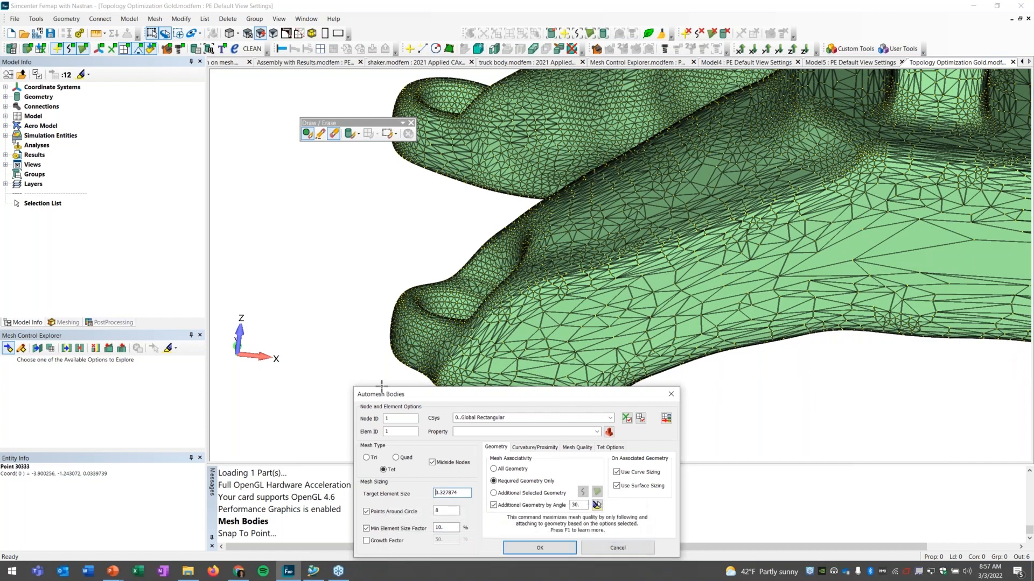
# Mesh the body at a target element size of 0.1, using a new solid property with AISI 4340 Steel from the material library
pyautogui.moveTo(469, 492); pyautogui.dragTo(441, 504)
pyautogui.write('1')
pyautogui.click(608, 432)
pyautogui.click(635, 261)
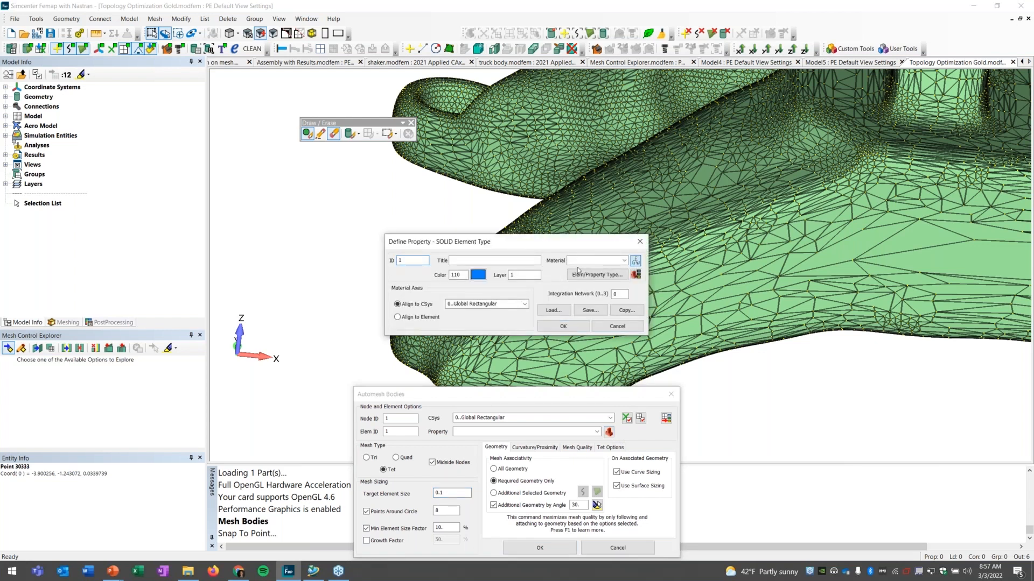
pyautogui.click(427, 411)
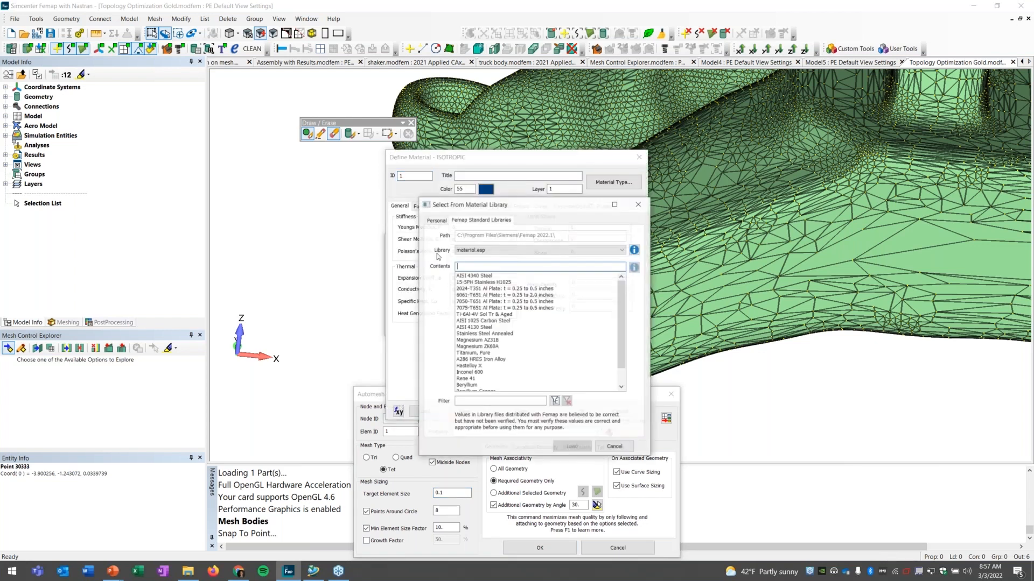
pyautogui.click(579, 411)
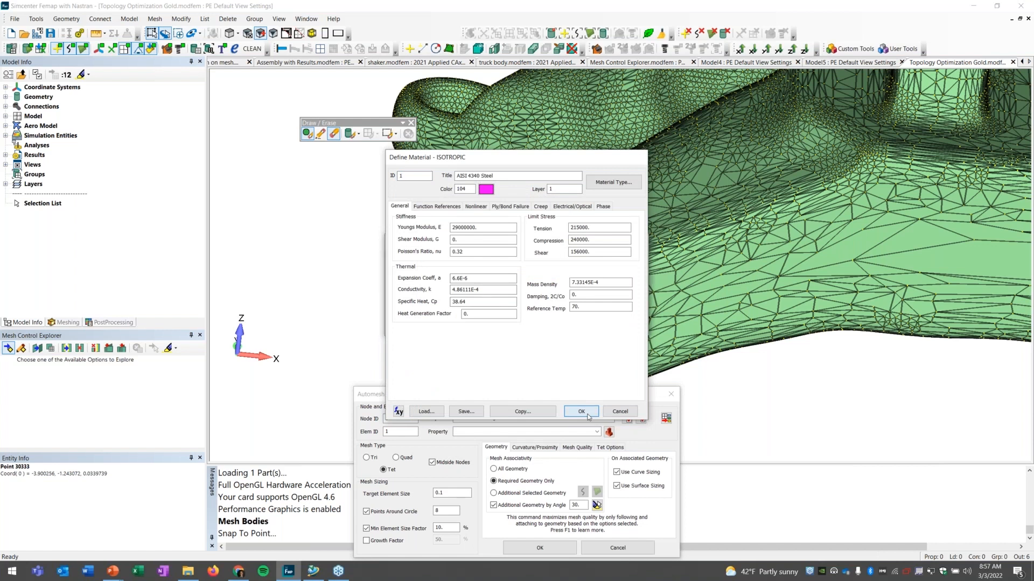
pyautogui.click(581, 411)
pyautogui.click(563, 327)
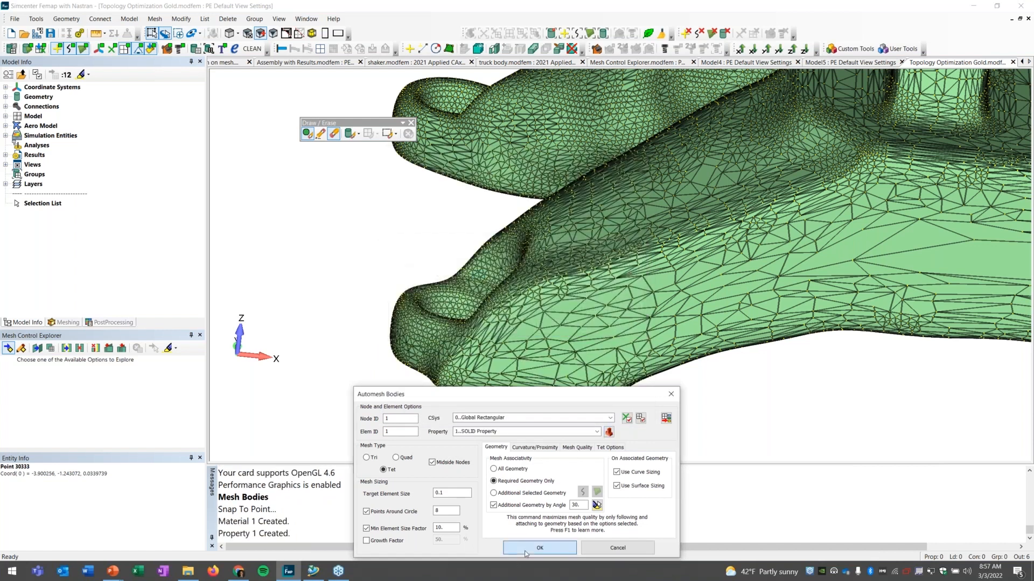
pyautogui.click(525, 547)
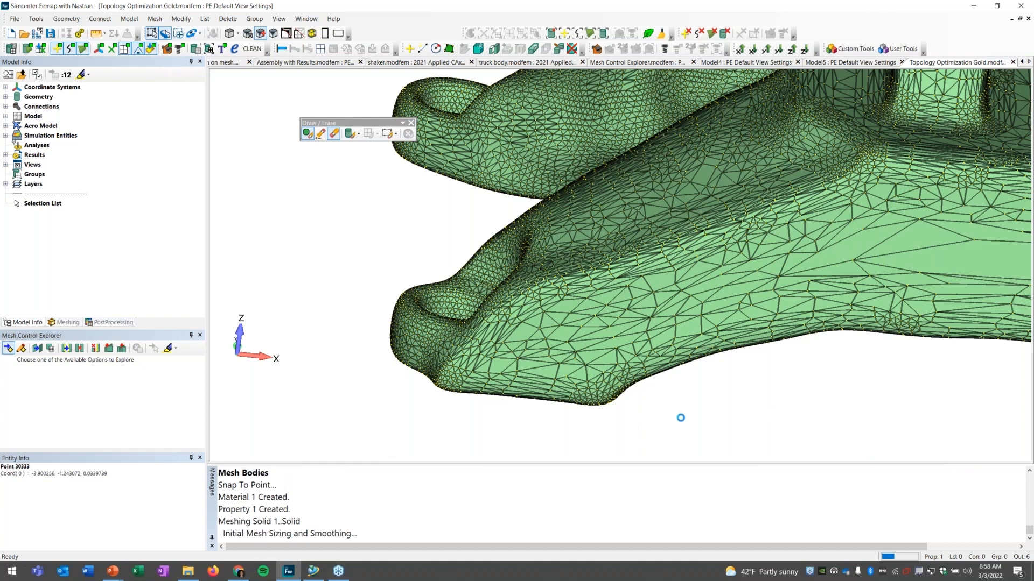
# Switch to the presentation slide on working with existing hex mesh
pyautogui.hotkey('alt', 'Tab')
pyautogui.hotkey('alt', 'Tab')
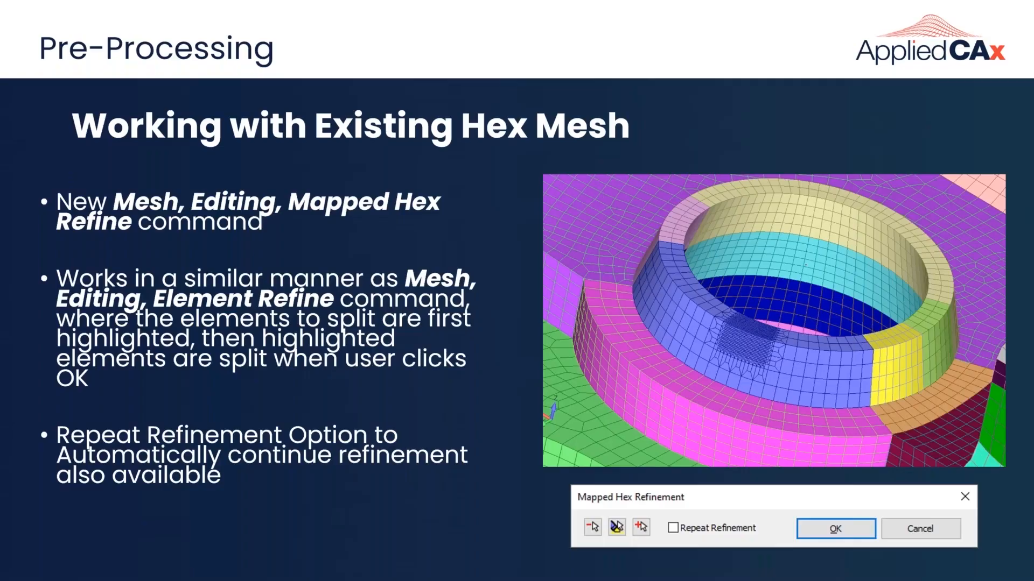
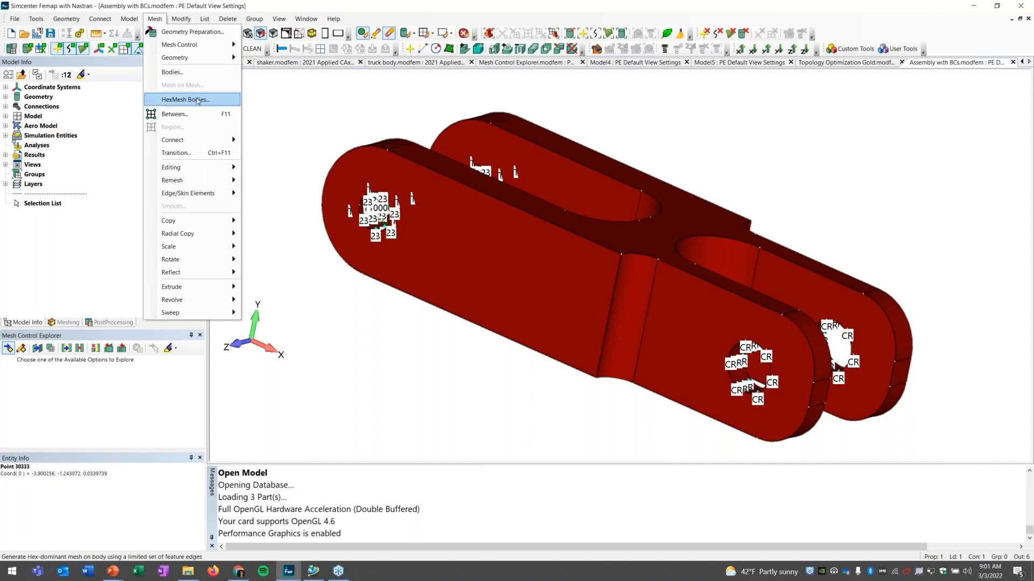
# Mesh the base link with HexMesh Bodies at a target element size of 0.05, with midside nodes on all but bricks
pyautogui.click(186, 99)
pyautogui.click(666, 297)
pyautogui.click(645, 536)
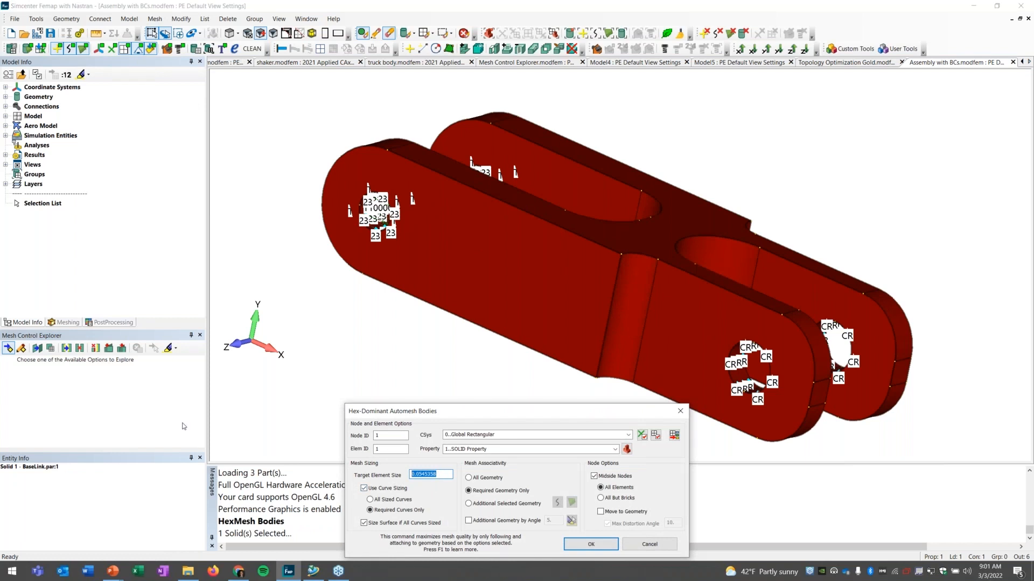
pyautogui.write('.05')
pyautogui.click(591, 545)
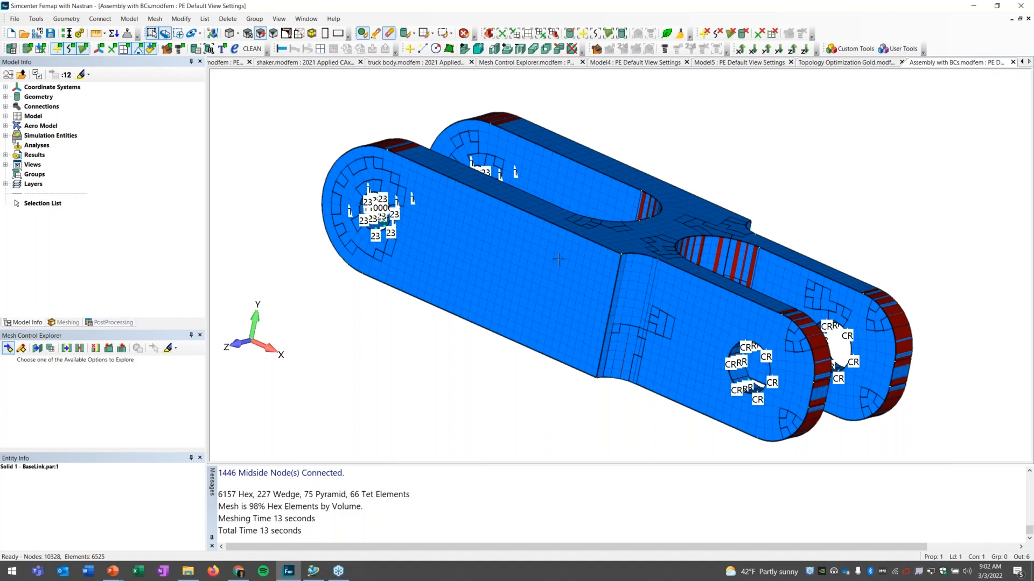
# Turn off the display of the base link's geometry and feature lines, leaving only its mesh shown
pyautogui.click(26, 49)
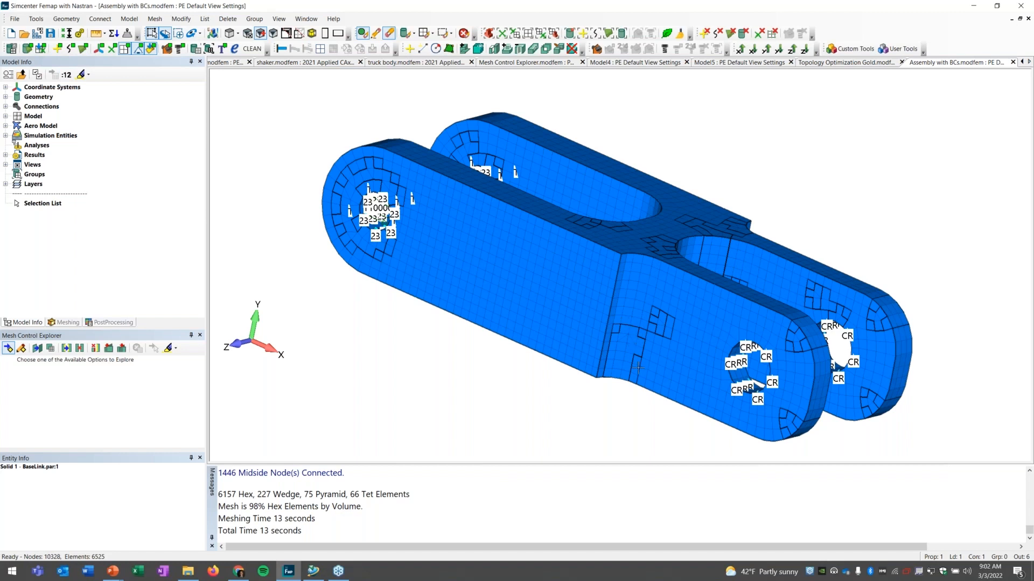
pyautogui.click(238, 33)
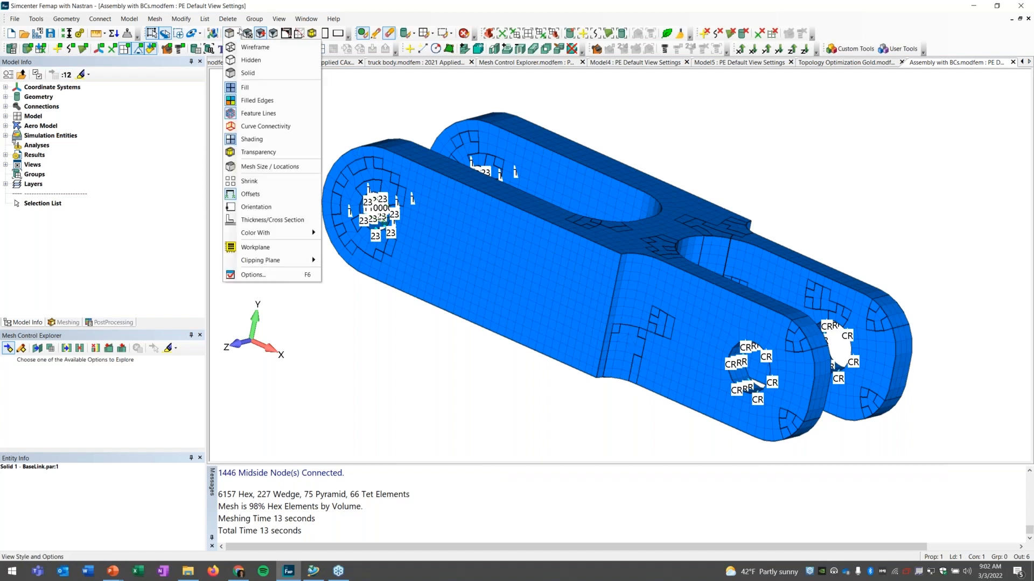
pyautogui.click(256, 115)
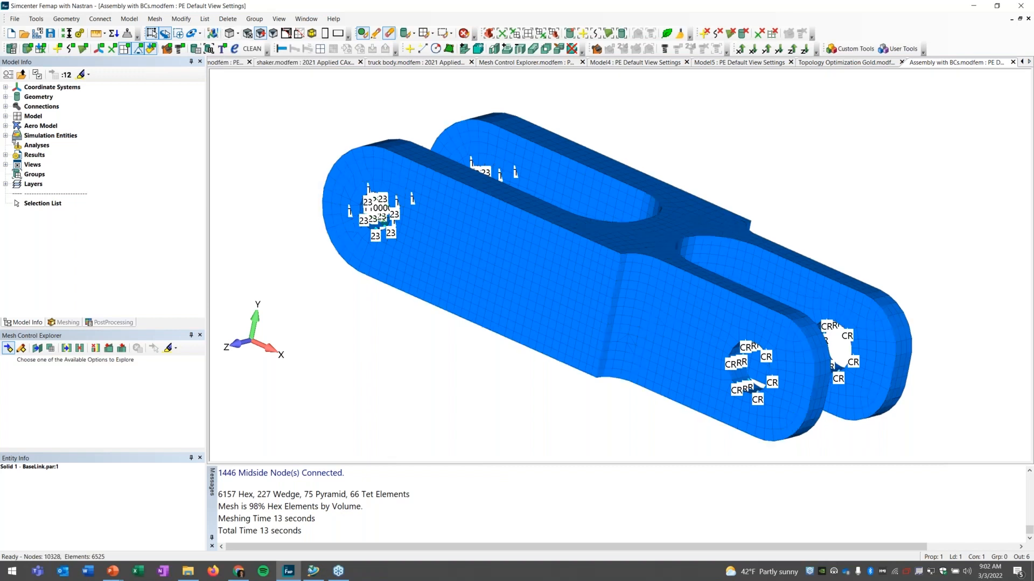
# List the elements by type, isolate the linear solids, and show only the parabolic solids instead
pyautogui.click(5, 116)
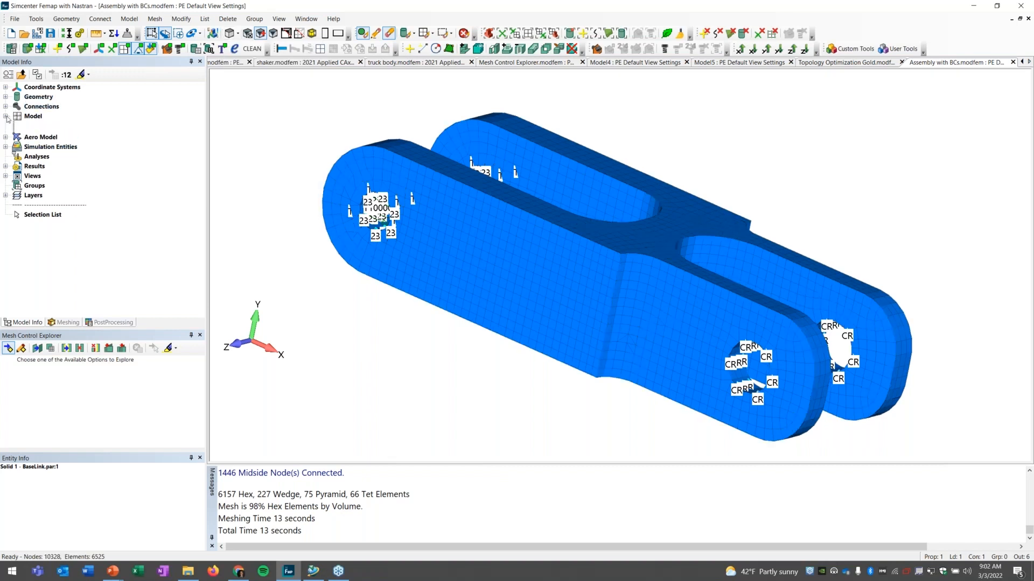
pyautogui.click(16, 126)
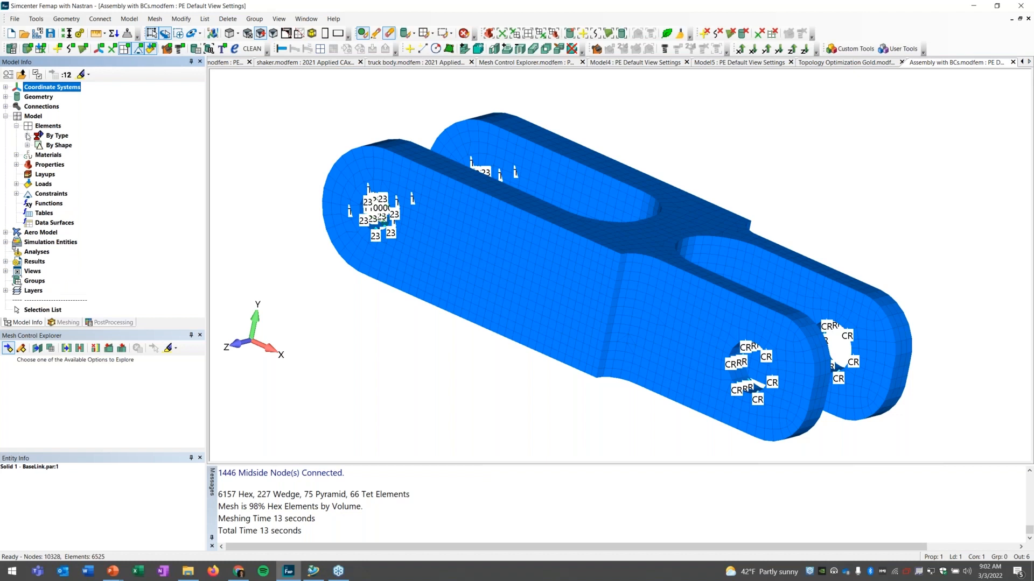
pyautogui.click(27, 136)
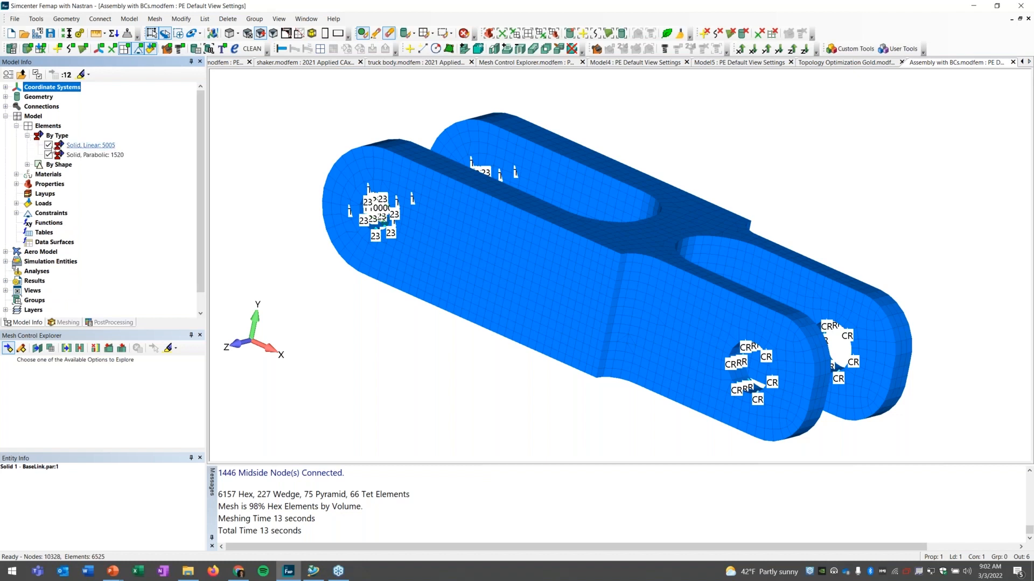
pyautogui.click(49, 155)
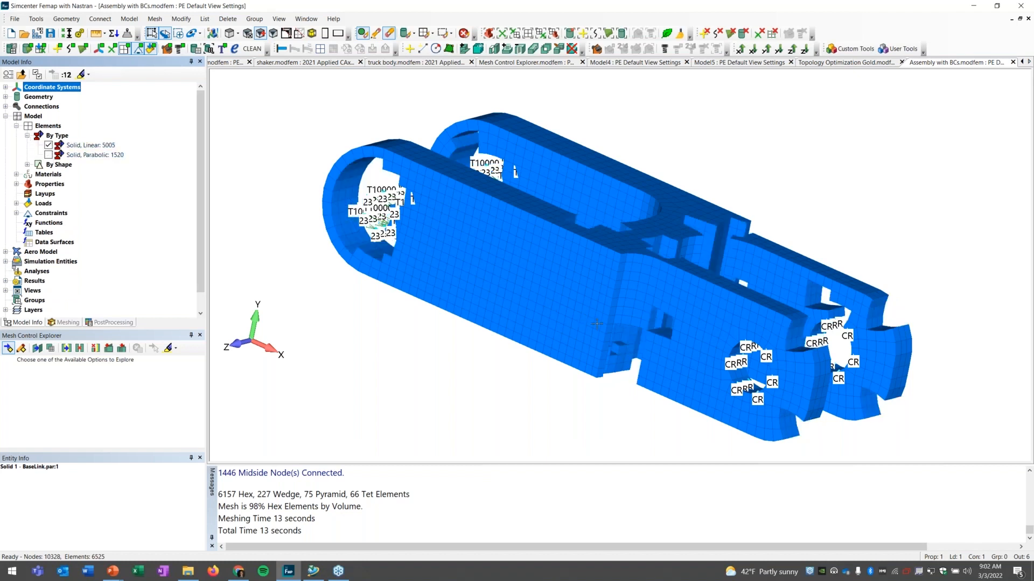
pyautogui.click(49, 155)
pyautogui.click(48, 145)
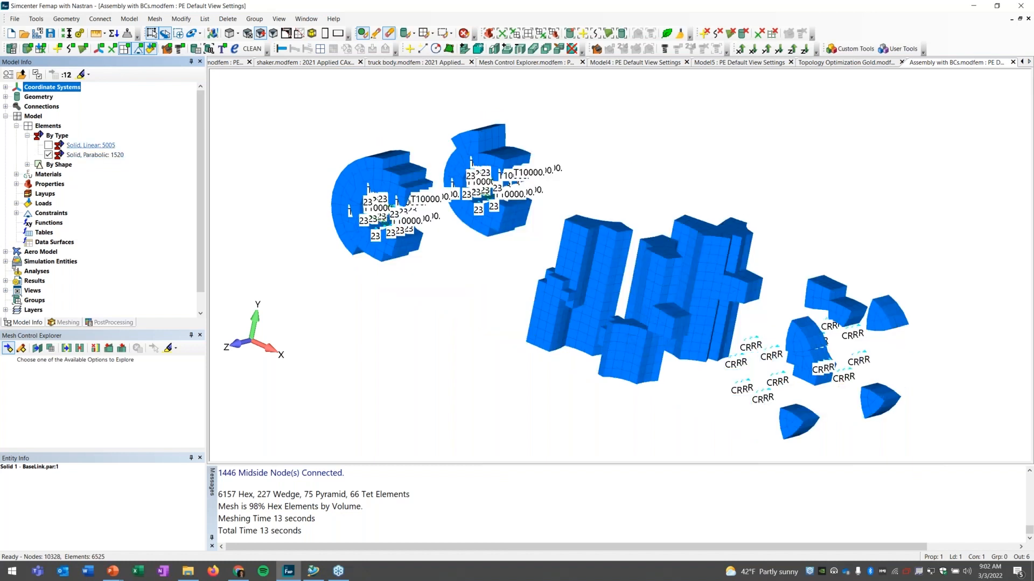
# Show the nodes and the linear solids again alongside the parabolic solids, and turn on the feature lines
pyautogui.click(112, 49)
pyautogui.click(48, 145)
pyautogui.scroll(8, 382, 201)
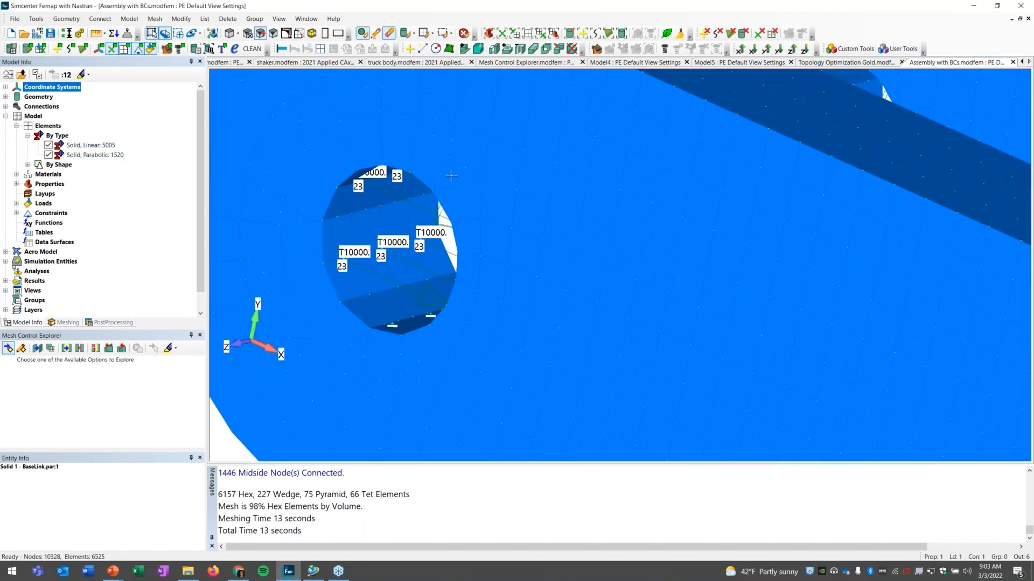
pyautogui.scroll(2, 441, 184)
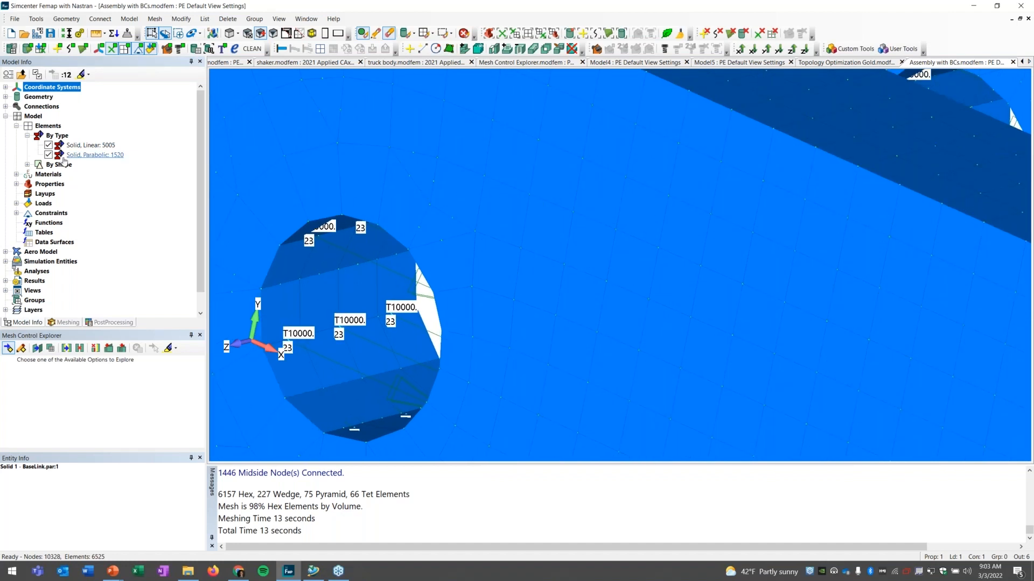
pyautogui.scroll(-6, 484, 275)
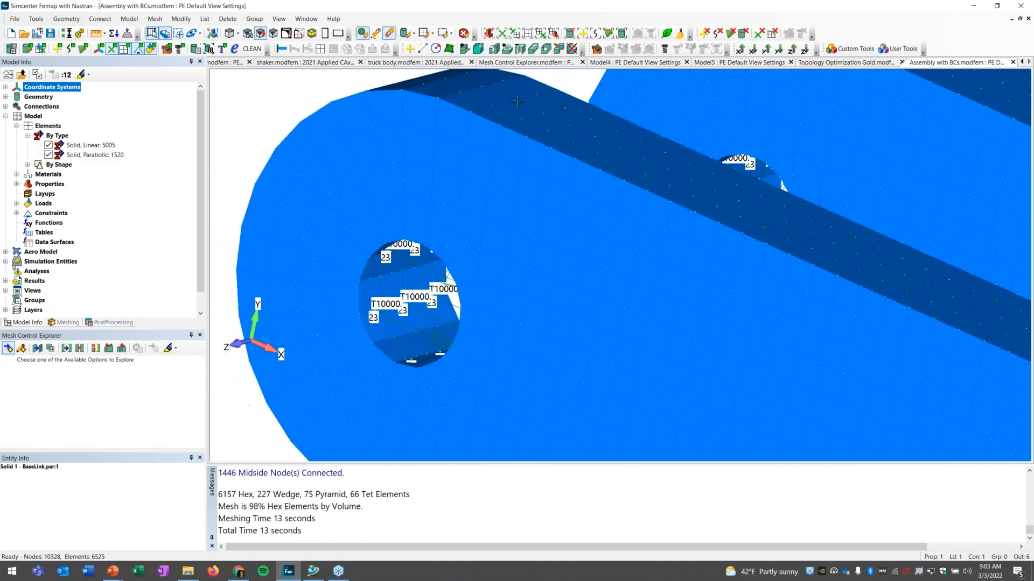
pyautogui.moveTo(552, 313); pyautogui.dragTo(554, 259, button='middle')
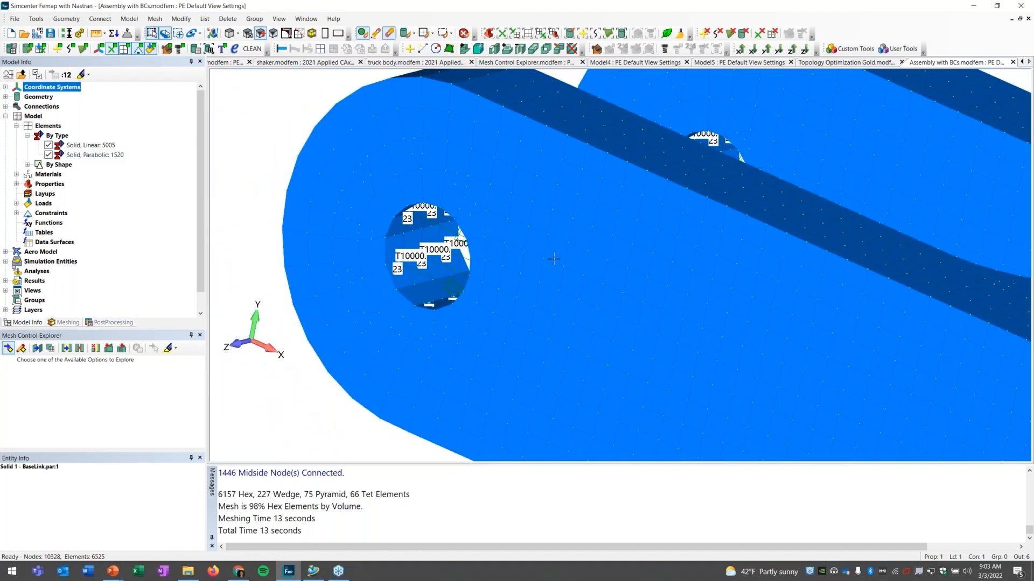
pyautogui.click(238, 34)
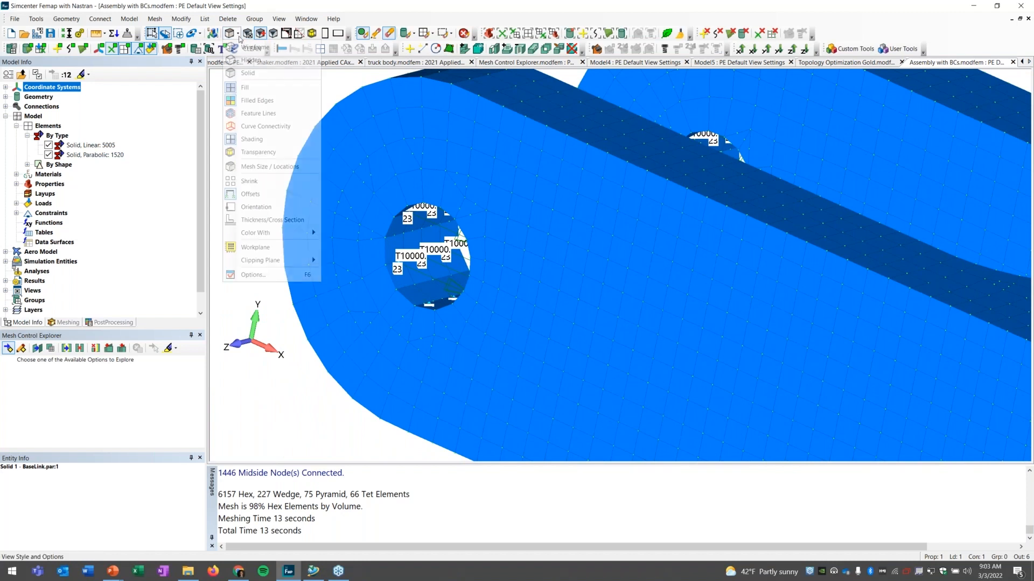
pyautogui.click(256, 113)
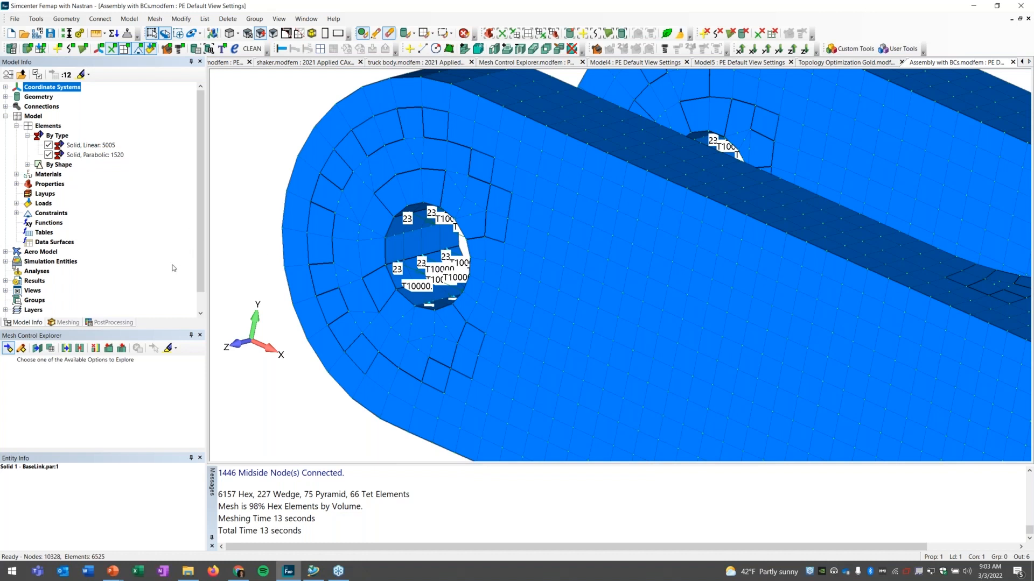
# Create a Simcenter Nastran static analysis set using the integrated solver and run it, declining to save the model
pyautogui.rightClick(41, 276)
pyautogui.click(65, 279)
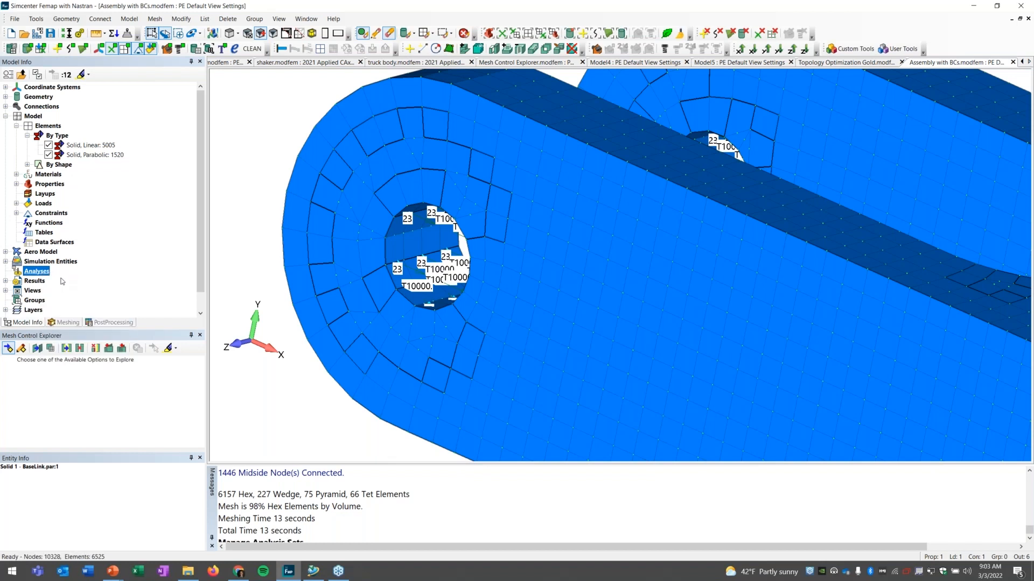
pyautogui.click(606, 373)
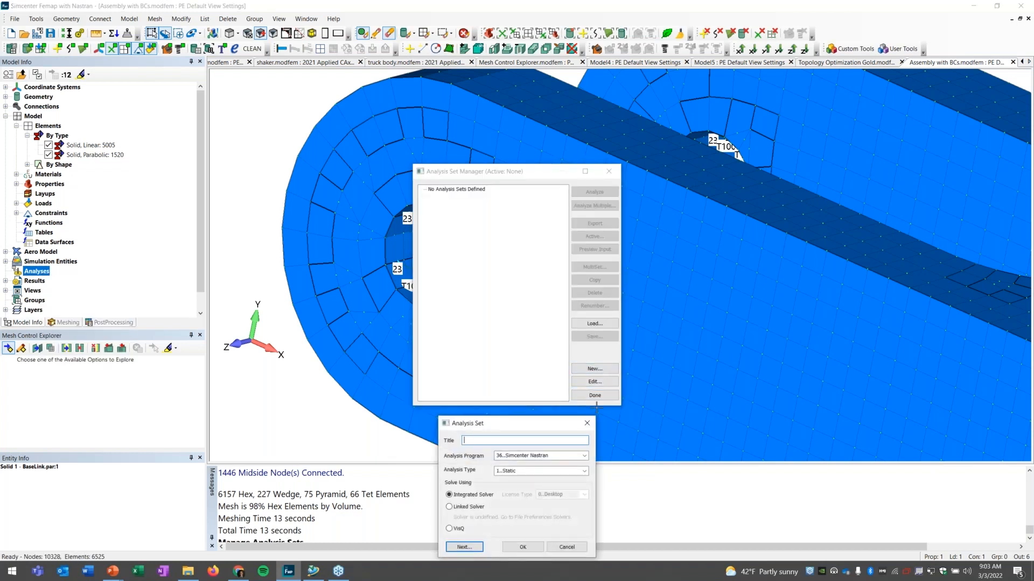
pyautogui.click(521, 546)
pyautogui.click(594, 192)
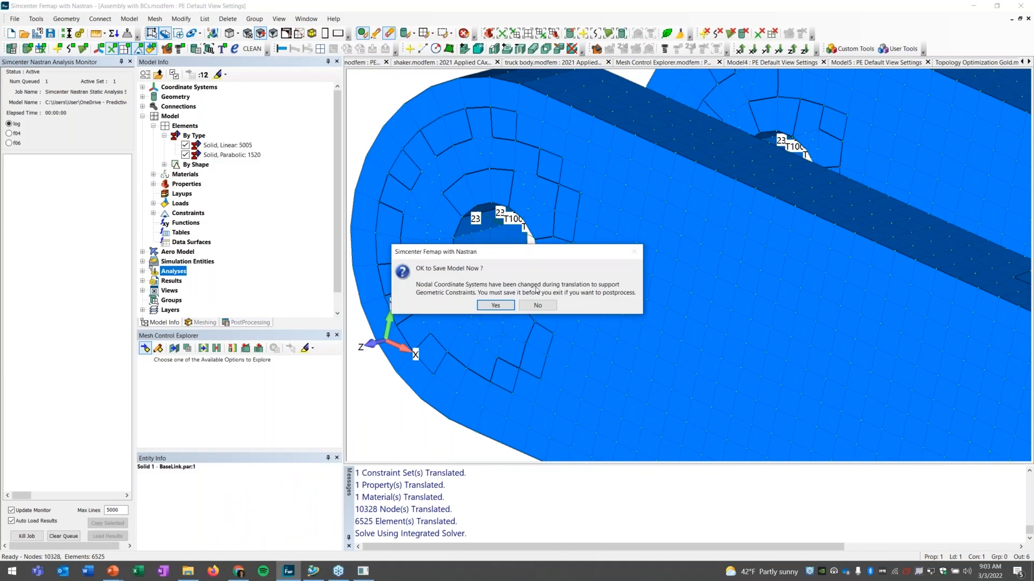
pyautogui.click(537, 305)
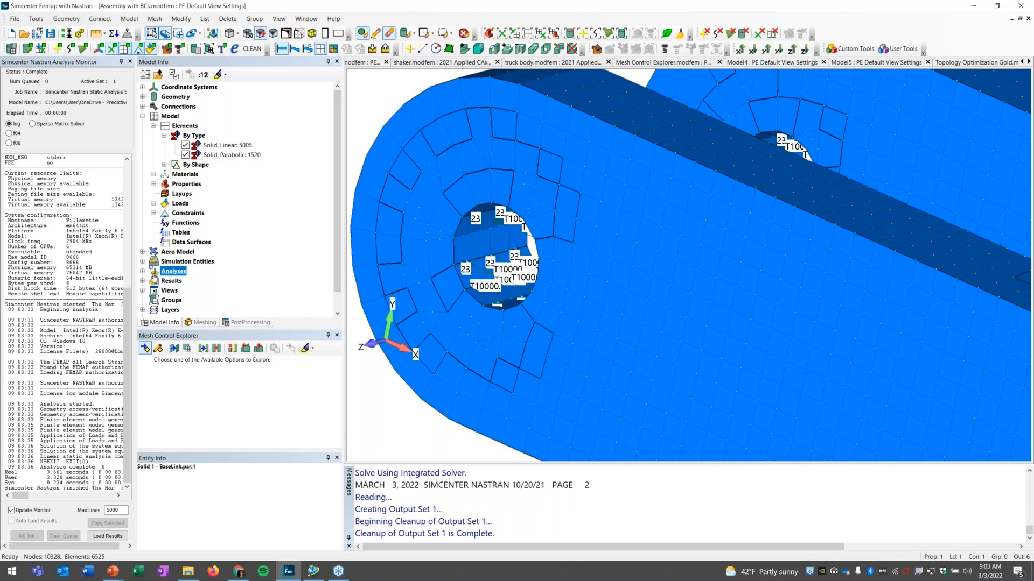
# Close the analysis monitor and choose Simcenter NASTRAN Case 1 as the contour's output set for postprocessing
pyautogui.click(261, 323)
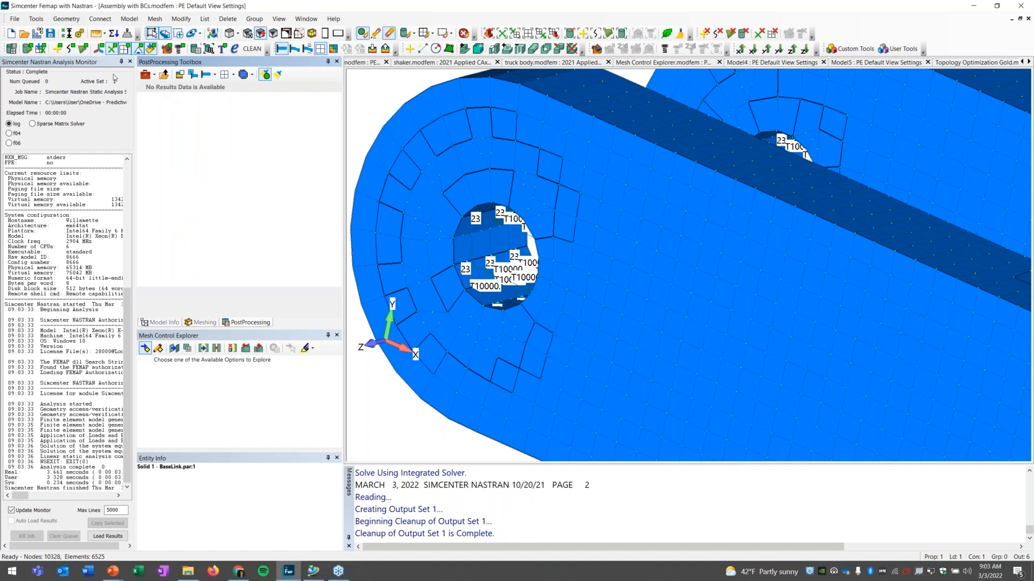
pyautogui.click(131, 62)
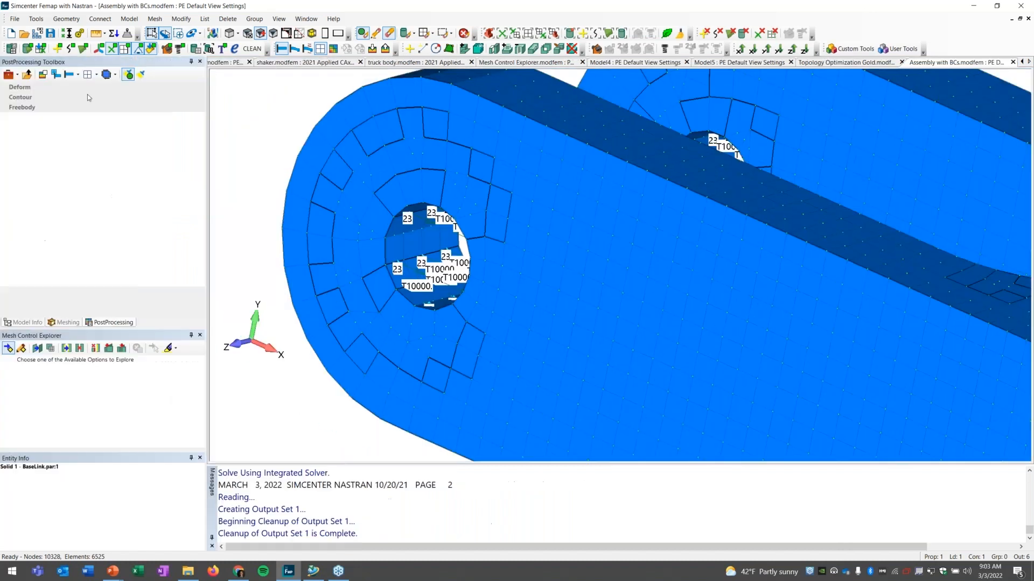
pyautogui.click(22, 97)
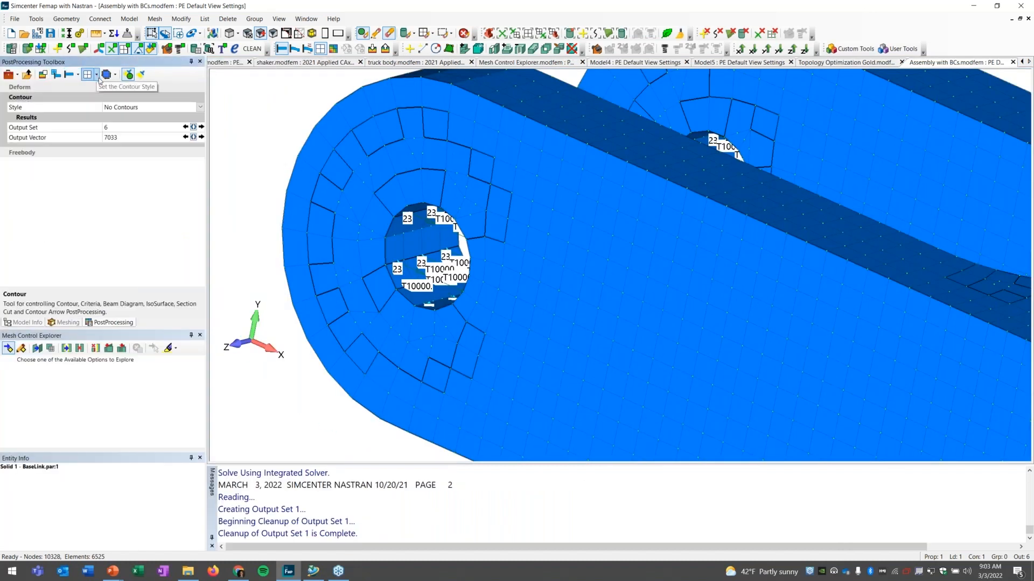
pyautogui.click(196, 137)
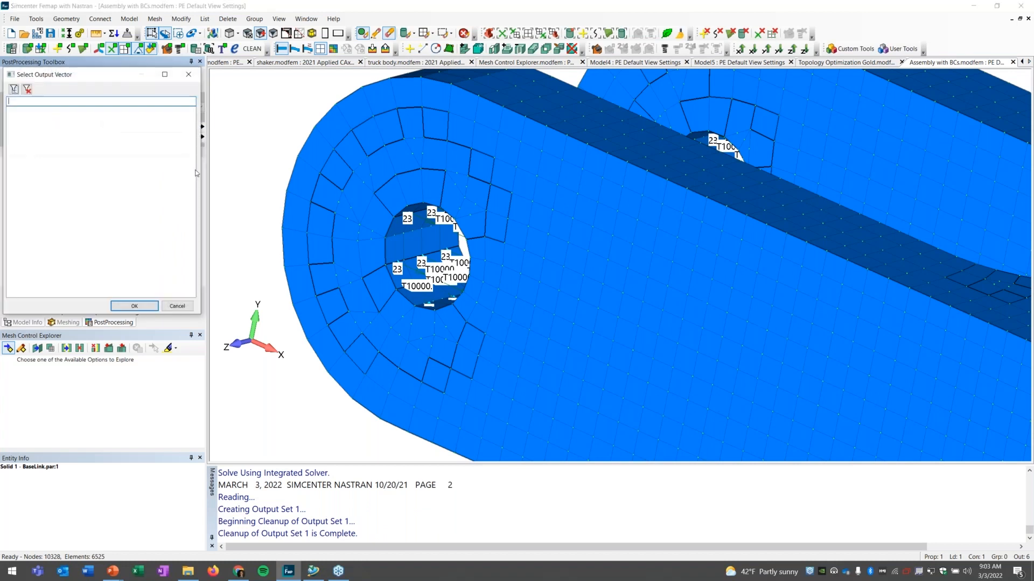
pyautogui.click(135, 305)
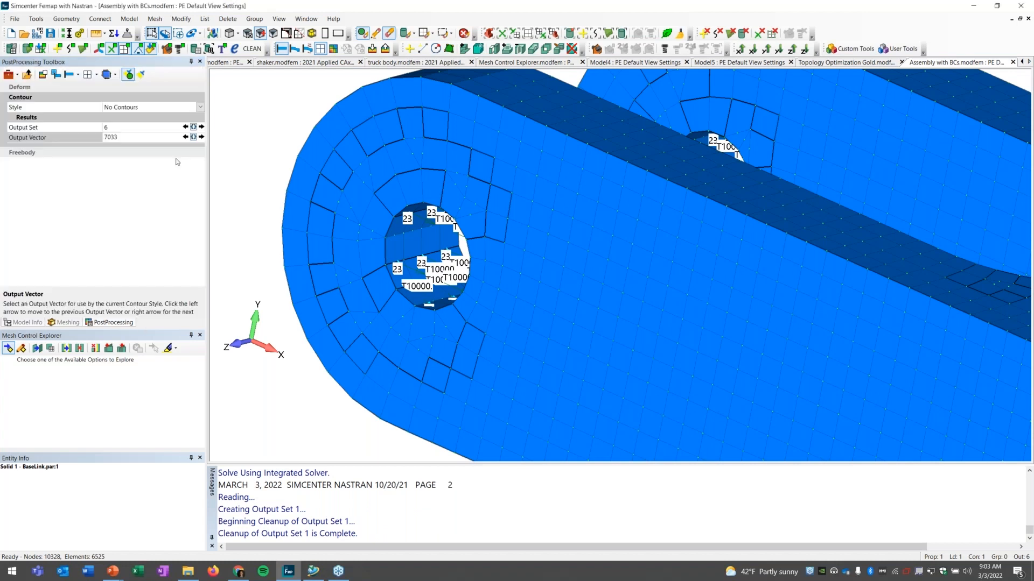
pyautogui.click(194, 128)
pyautogui.click(73, 111)
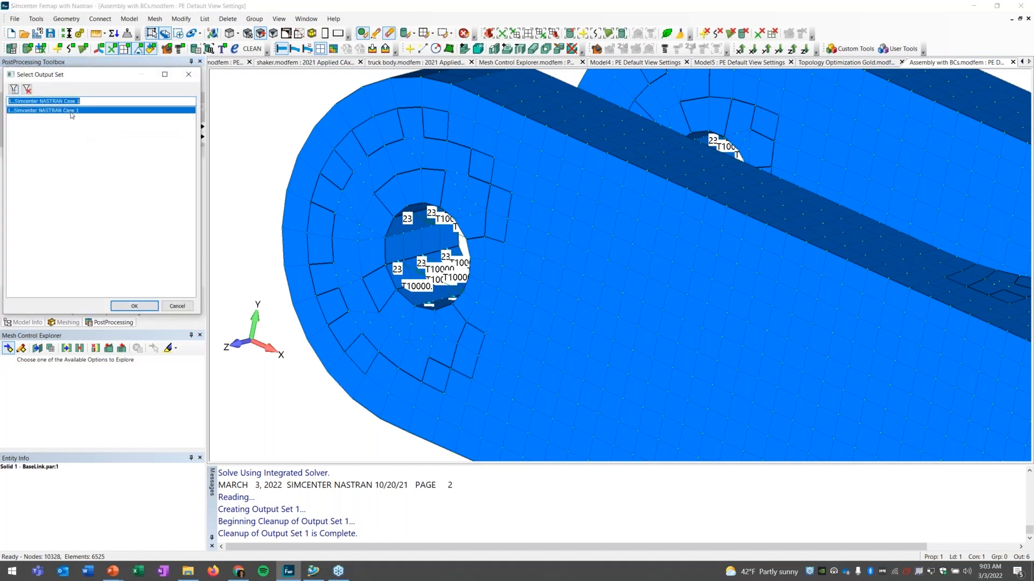
pyautogui.click(134, 305)
# Display the Solid Von Mises Stress output vector as a Contour plot and turn off the feature lines
pyautogui.click(194, 137)
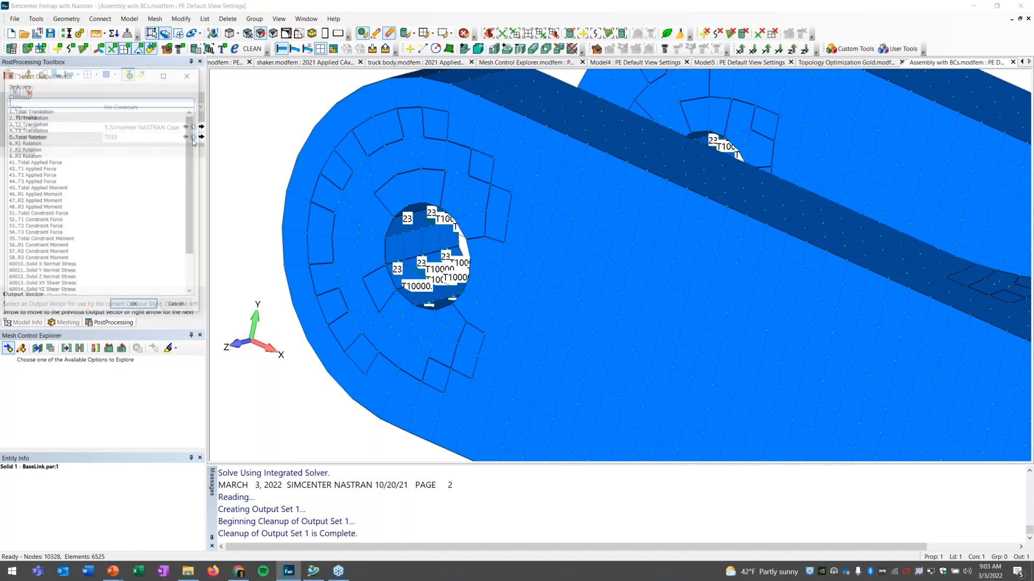
pyautogui.moveTo(190, 186); pyautogui.dragTo(187, 252)
pyautogui.click(43, 291)
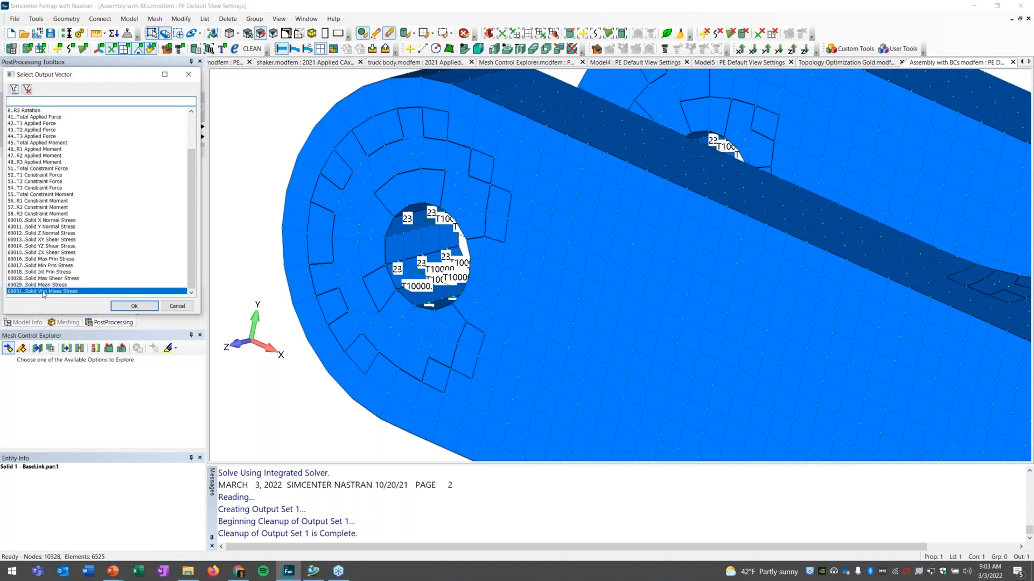
pyautogui.click(134, 305)
pyautogui.click(97, 74)
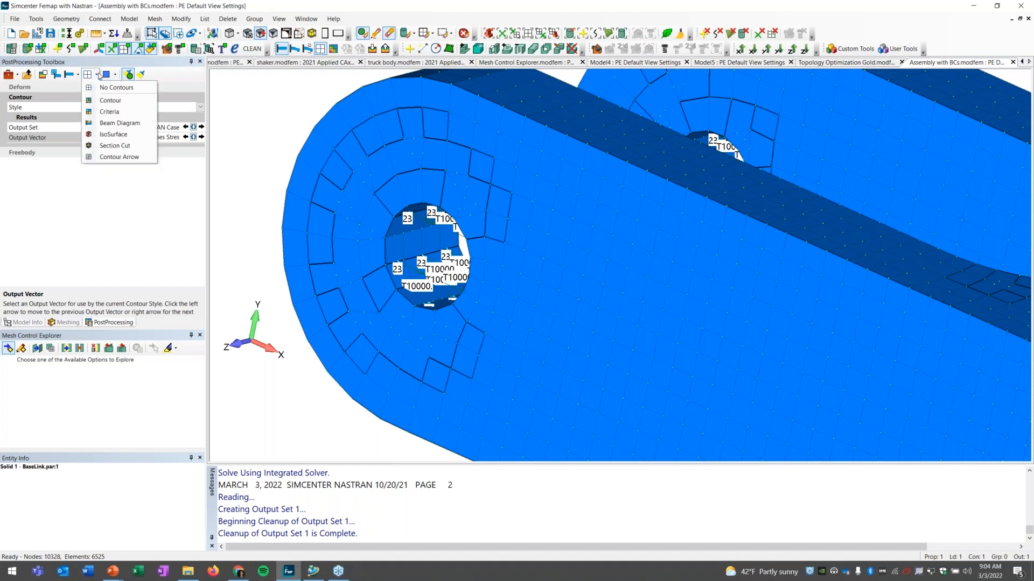
pyautogui.click(101, 101)
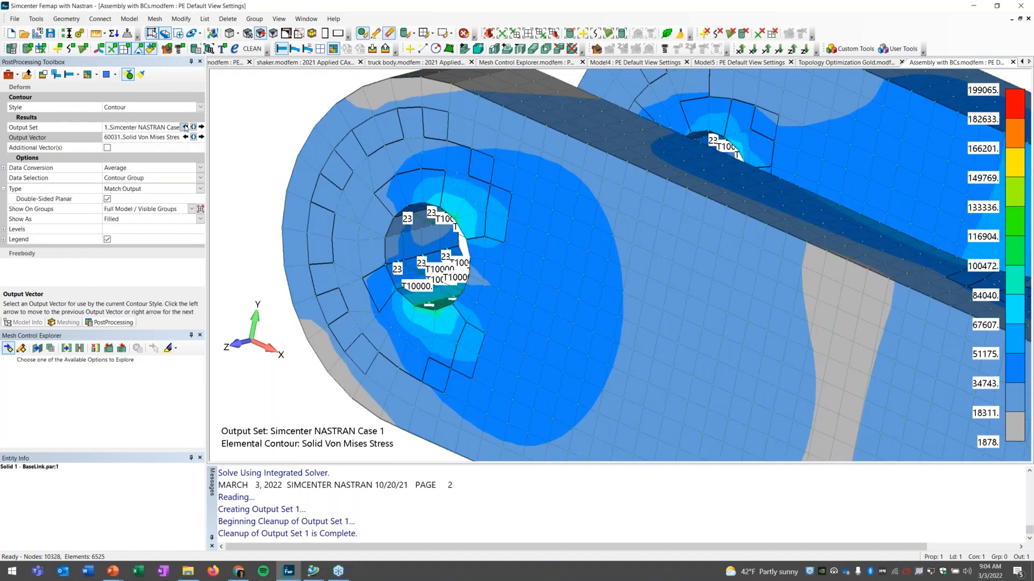
pyautogui.click(240, 34)
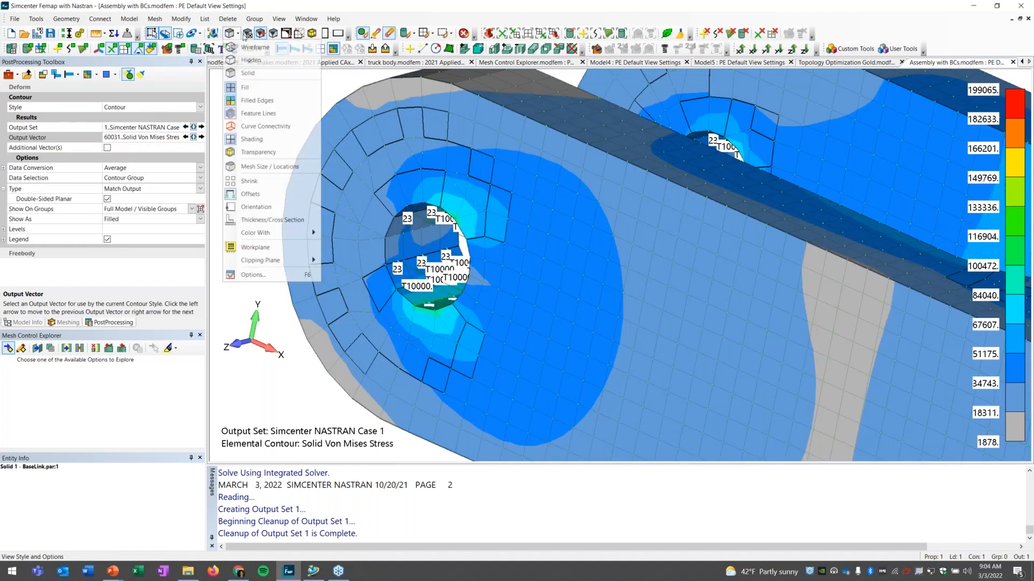
pyautogui.click(277, 114)
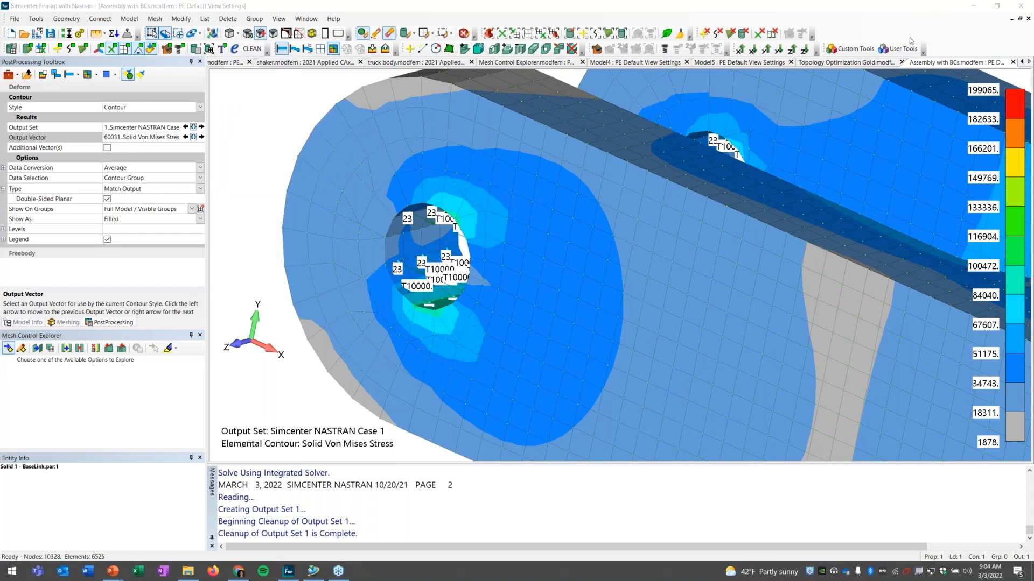
# Set the contour legend's range to a minimum of 5000 and a maximum of 150000
pyautogui.click(982, 90)
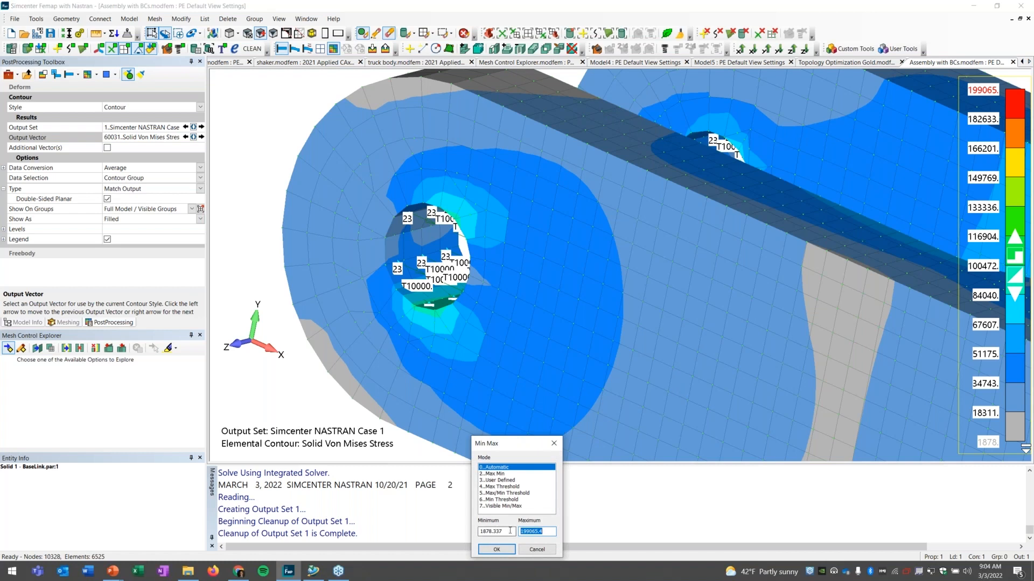
pyautogui.doubleClick(496, 530)
pyautogui.write('5000')
pyautogui.doubleClick(560, 531)
pyautogui.write('150000')
pyautogui.press('Return')
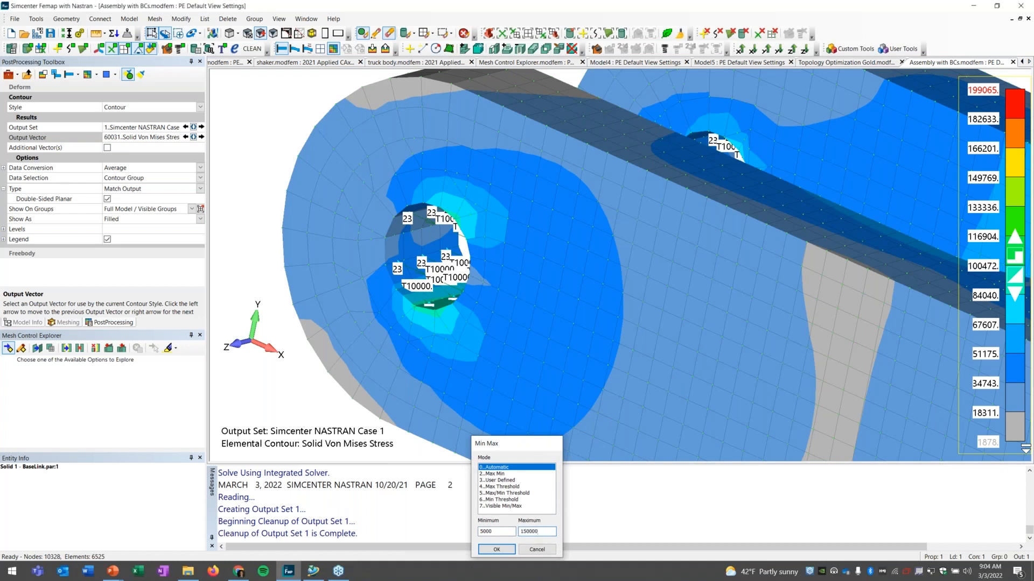
# Switch the stress contour from banded level colors to continuous color shading
pyautogui.scroll(-5, 511, 293)
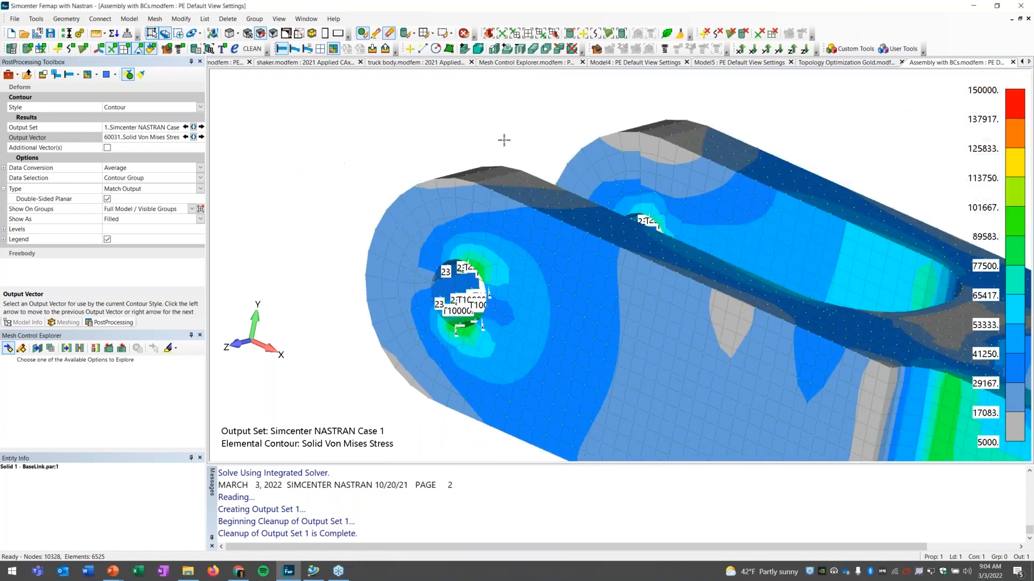
pyautogui.keyDown('ctrl'); pyautogui.moveTo(653, 446); pyautogui.dragTo(464, 330, button='middle'); pyautogui.keyUp('ctrl')
pyautogui.moveTo(538, 288); pyautogui.dragTo(551, 293, button='middle')
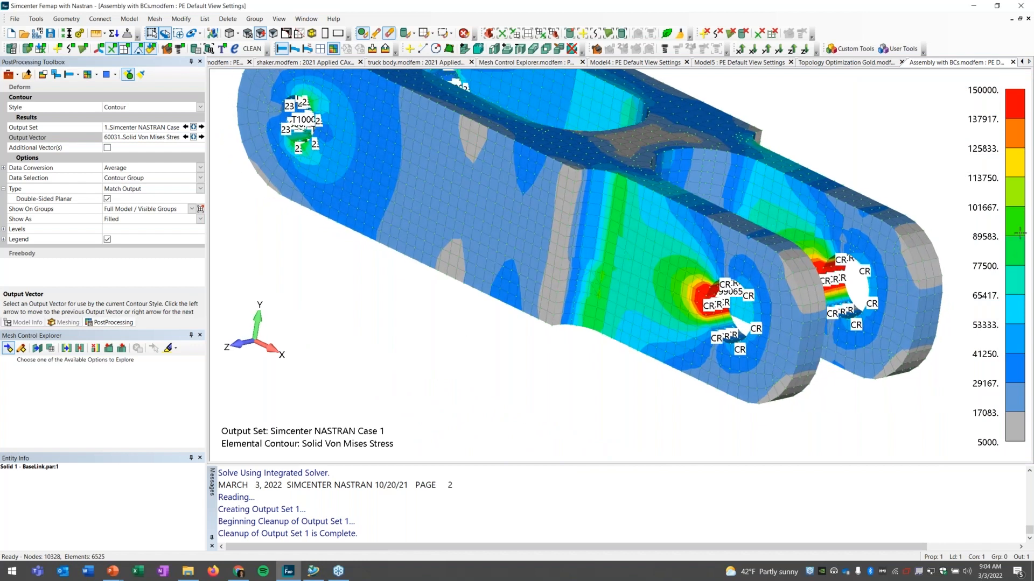
pyautogui.moveTo(1020, 247)
pyautogui.click(1015, 275)
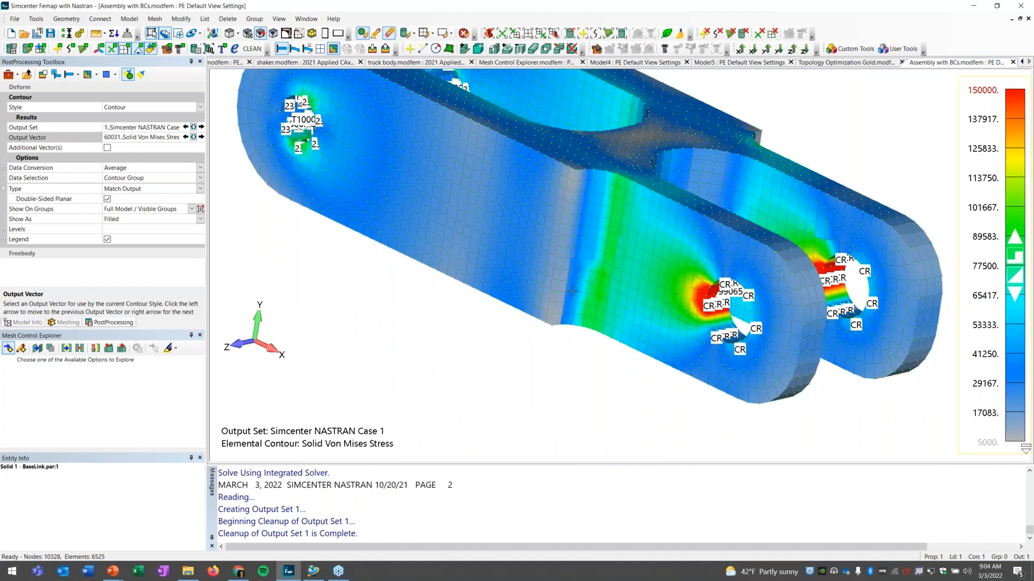
# Turn off the filled element edges on the stress contour
pyautogui.scroll(5, 639, 332)
pyautogui.scroll(3, 608, 343)
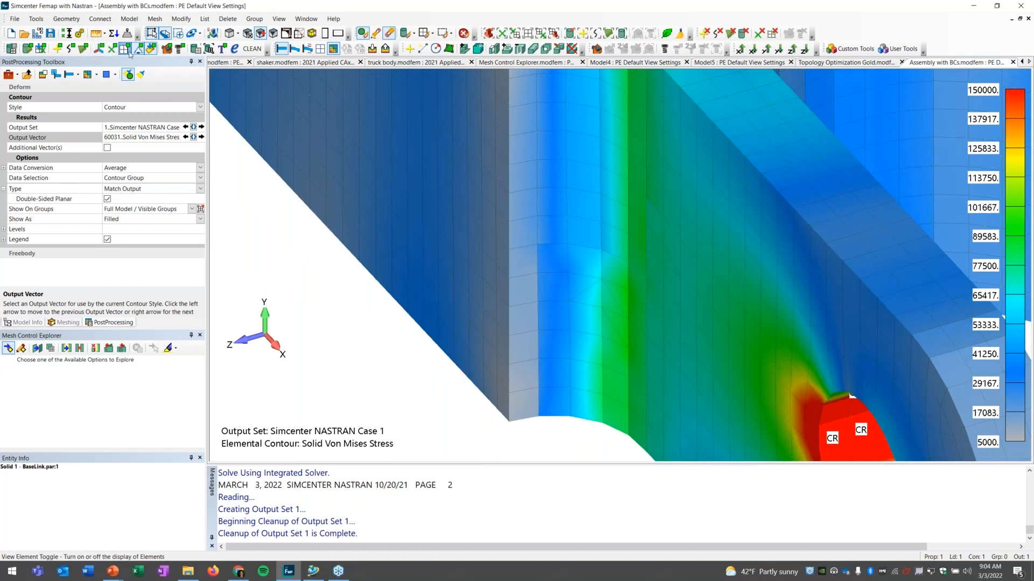
pyautogui.click(238, 34)
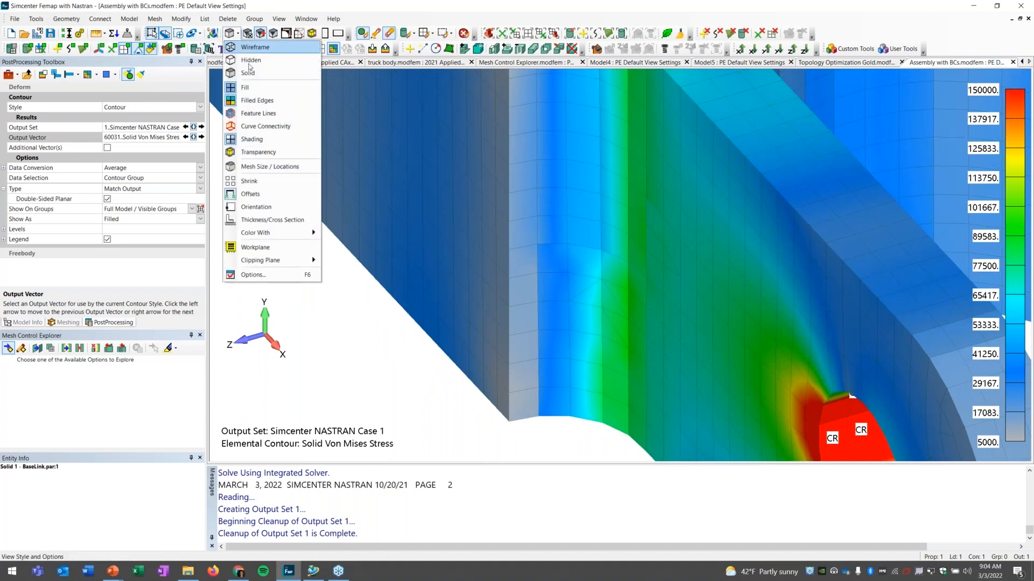
pyautogui.click(258, 101)
# Examine the Von Mises stress contour along the fillet and around the pin hole of the base link for breaks between elements
pyautogui.scroll(1, 548, 298)
pyautogui.scroll(2, 547, 297)
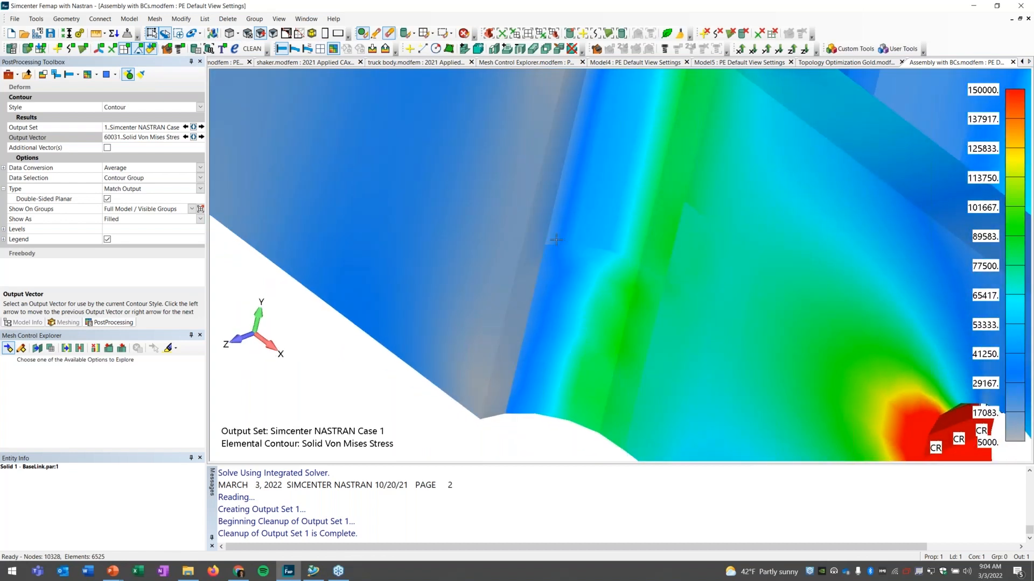
pyautogui.scroll(-4, 552, 321)
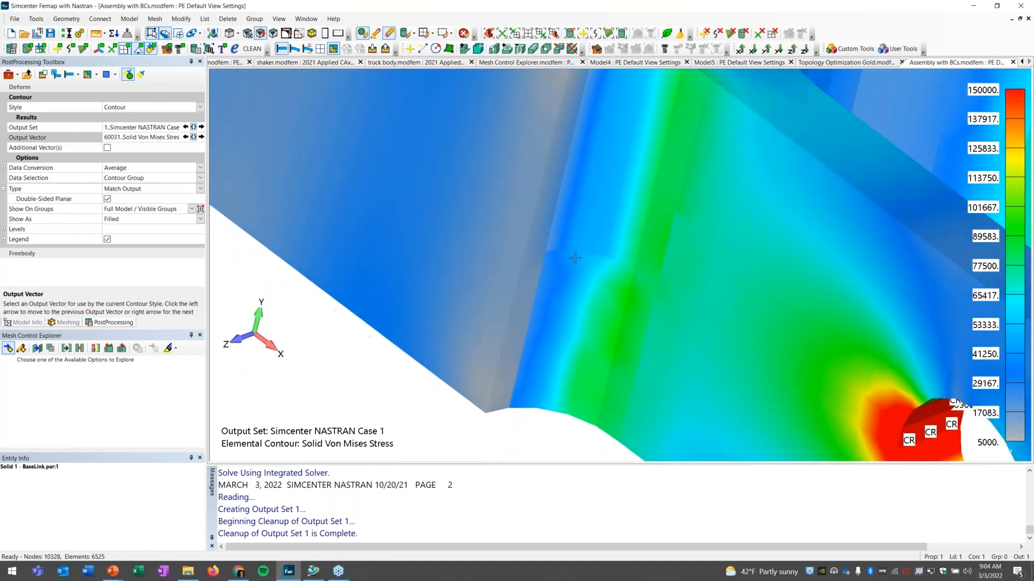
pyautogui.scroll(2, 505, 230)
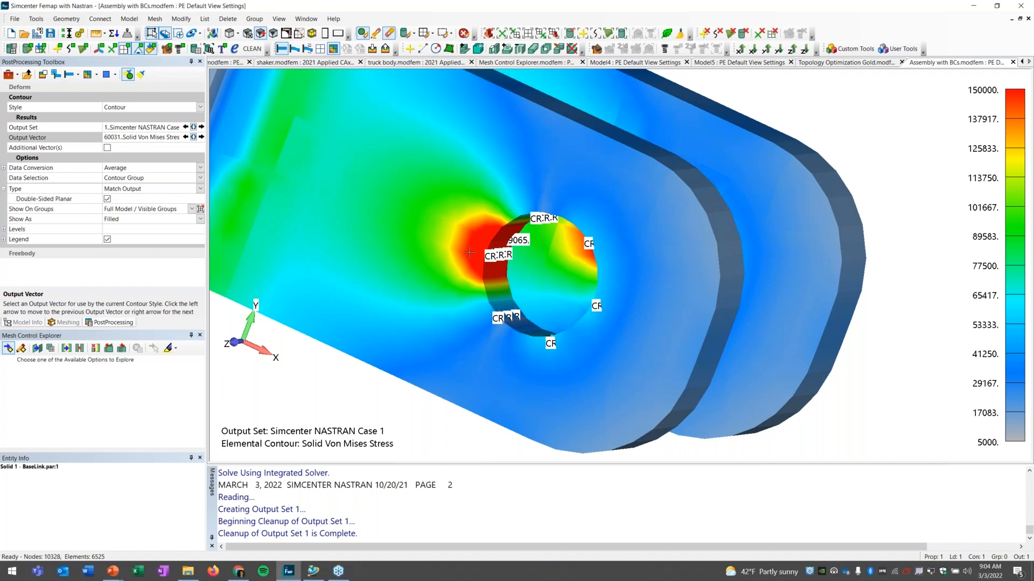
pyautogui.moveTo(434, 231); pyautogui.dragTo(375, 257, button='middle')
pyautogui.scroll(3, 463, 312)
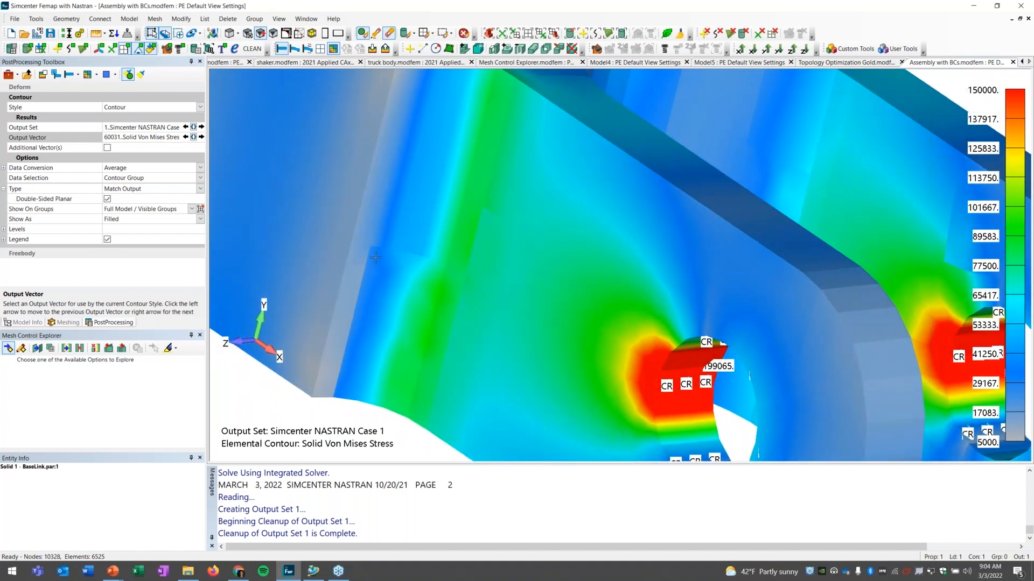
pyautogui.moveTo(343, 330); pyautogui.dragTo(420, 254, button='middle')
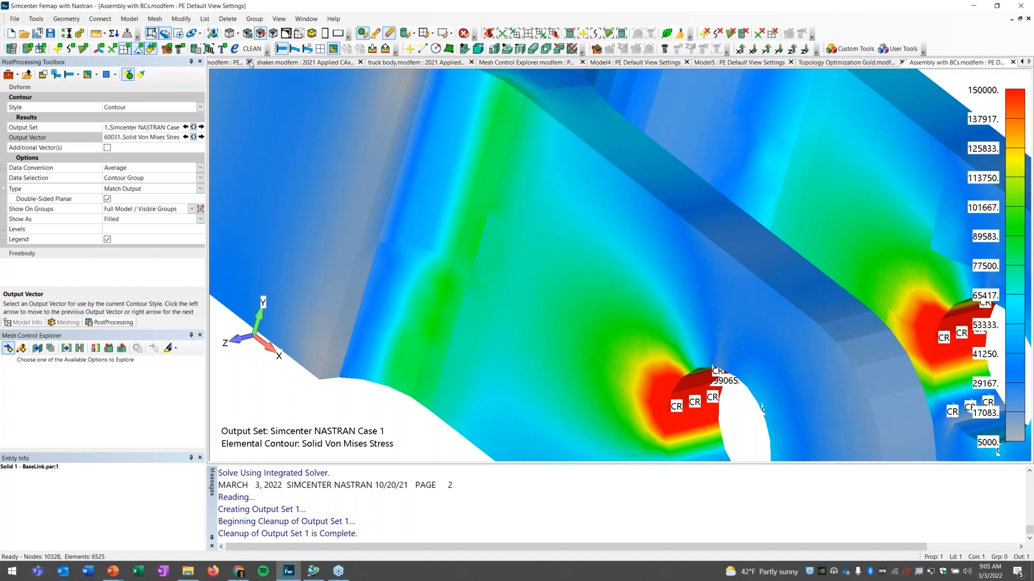
# Expand the contour's Data Conversion options and turn off Not If Linear/Parabolic Change
pyautogui.click(4, 169)
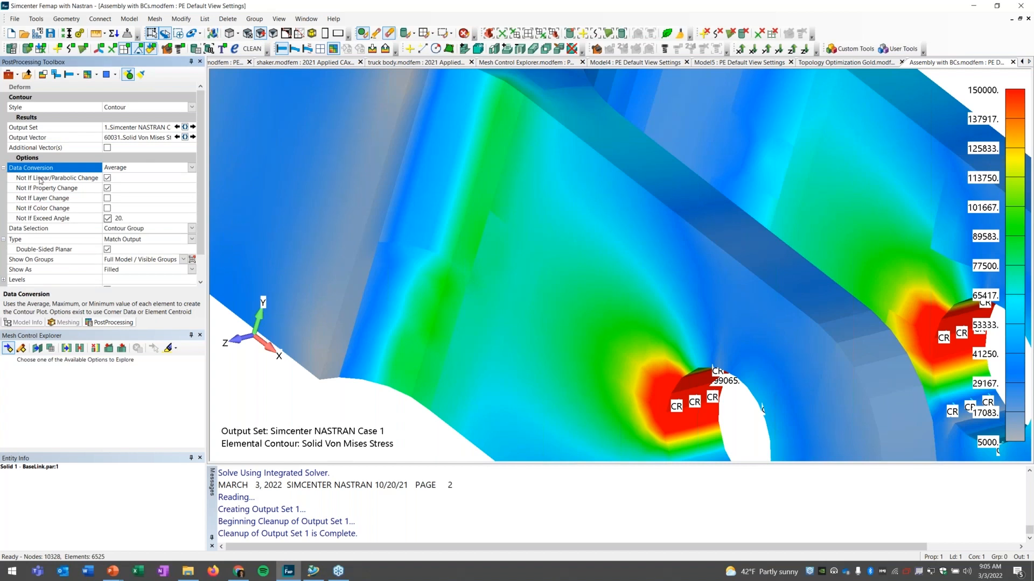
pyautogui.click(107, 178)
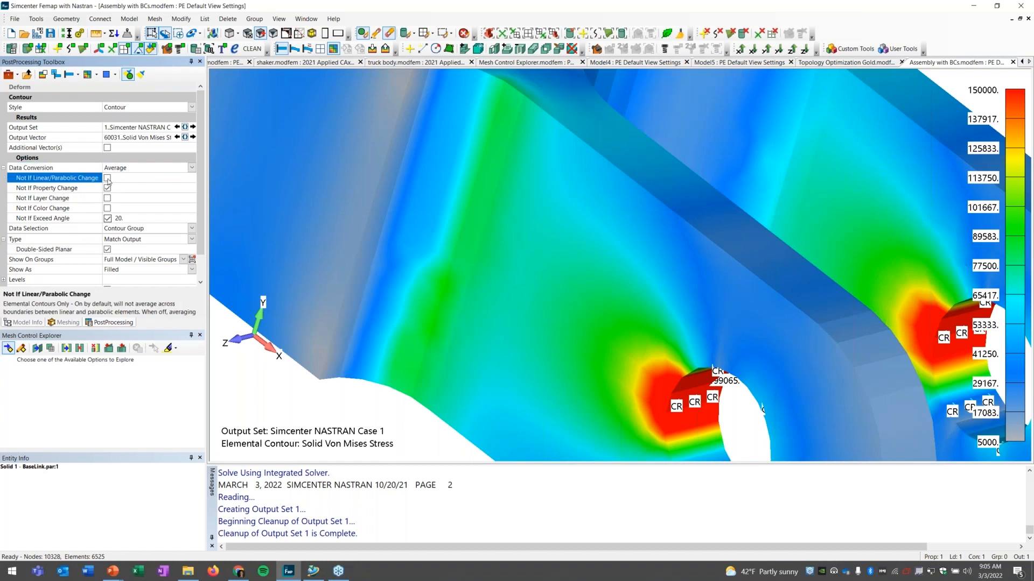
pyautogui.moveTo(580, 333); pyautogui.dragTo(506, 352, button='middle')
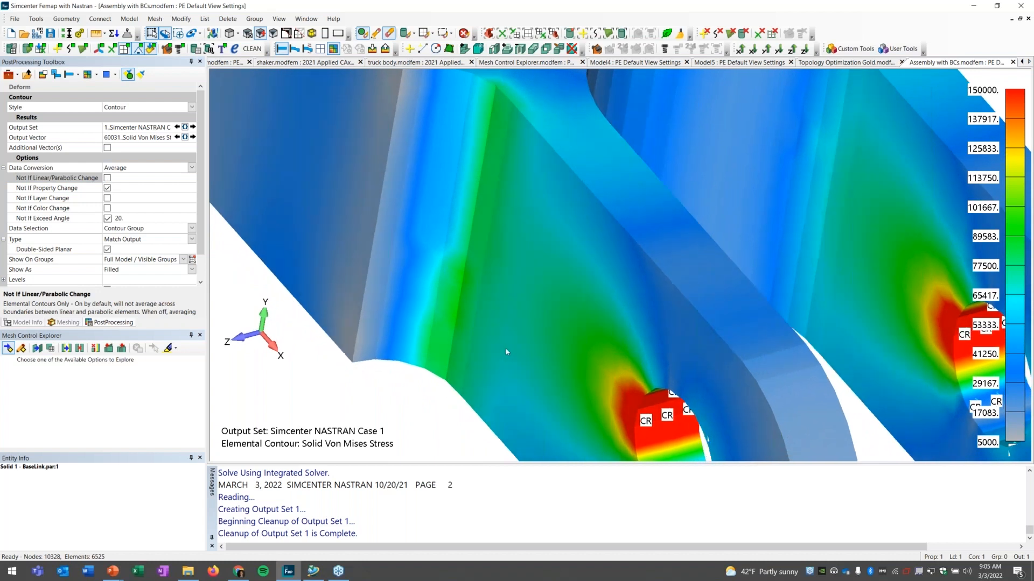
# Toggle Not If Linear/Parabolic Change on and off to compare stress averaging near the base link's inner corner, leaving it off
pyautogui.click(107, 178)
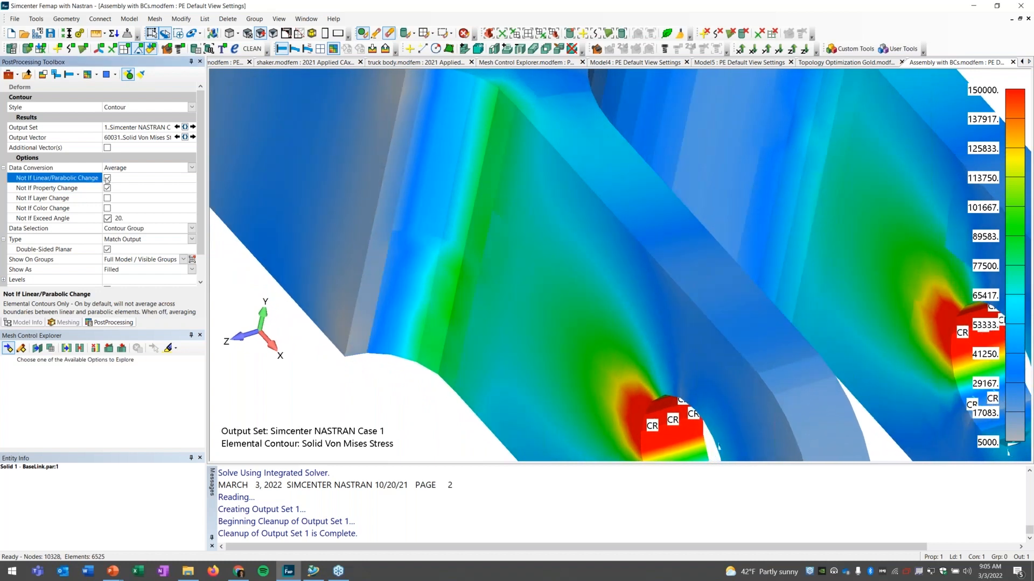
pyautogui.scroll(3, 501, 265)
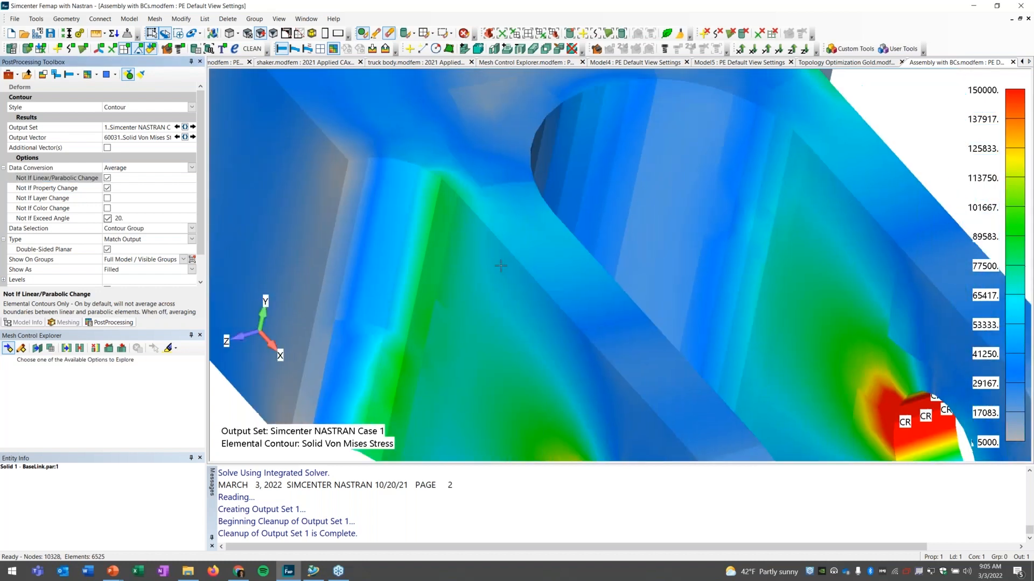
pyautogui.scroll(5, 501, 266)
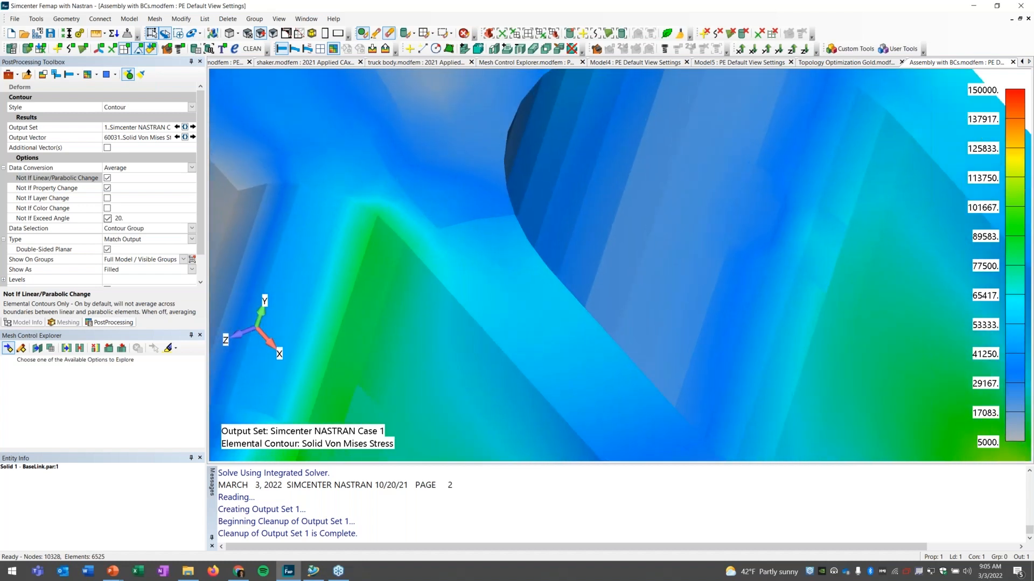
pyautogui.click(107, 178)
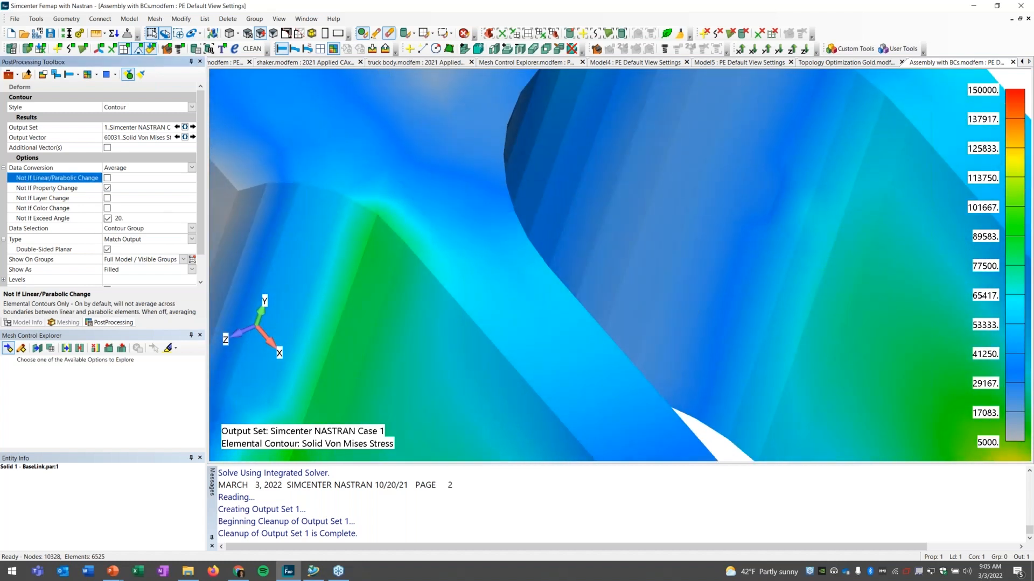
pyautogui.click(107, 178)
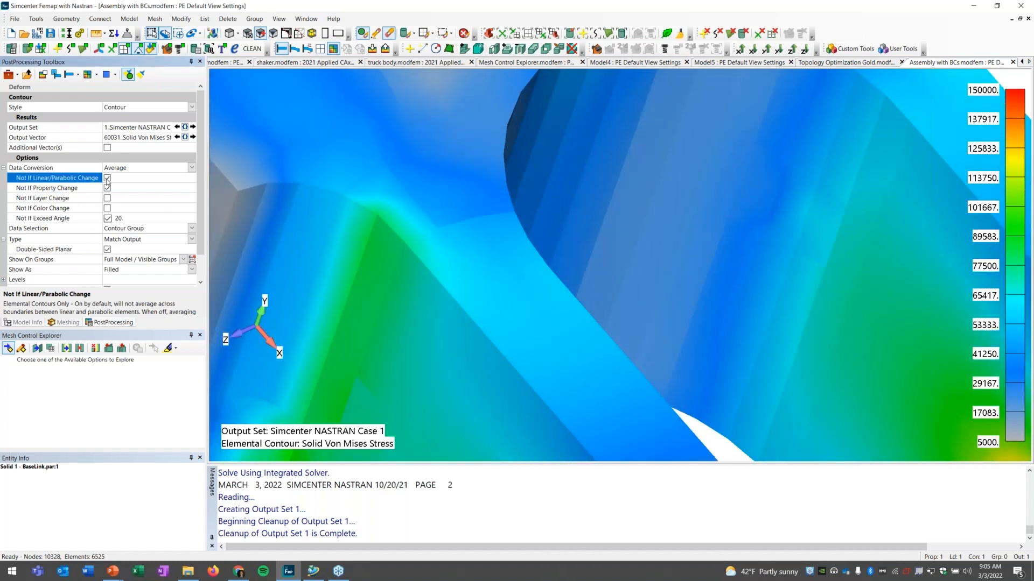
pyautogui.click(107, 178)
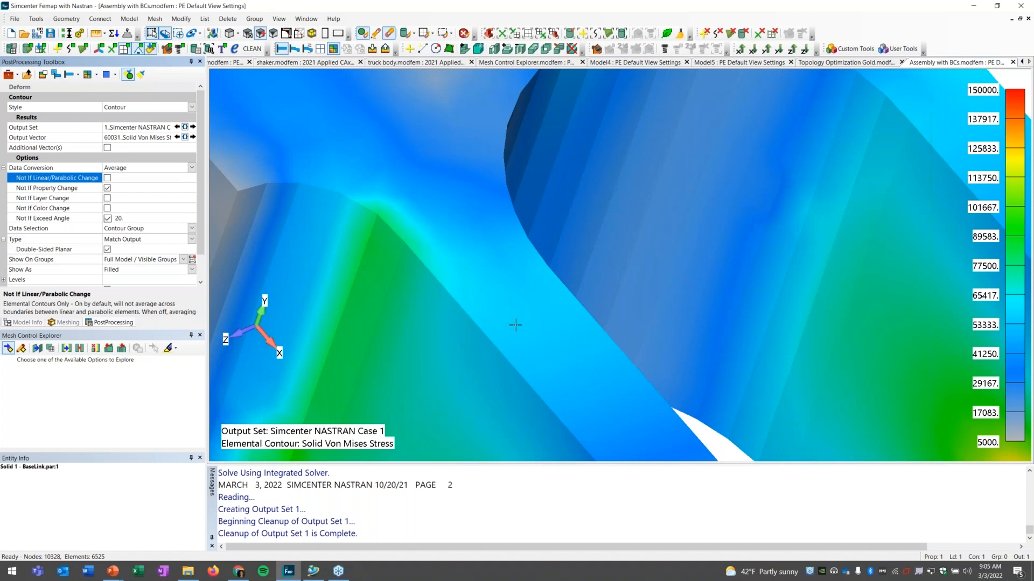
pyautogui.click(107, 179)
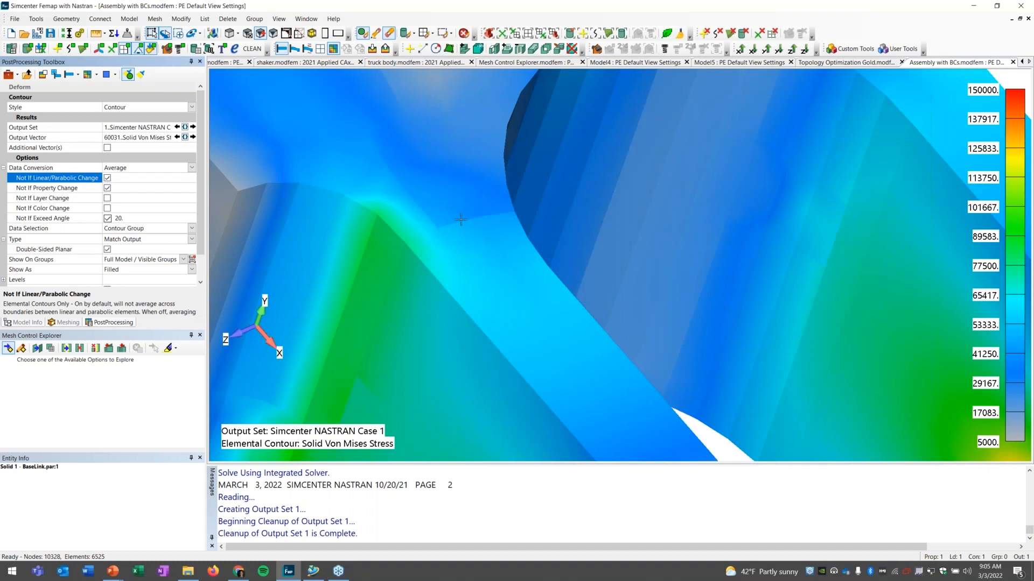
pyautogui.click(107, 179)
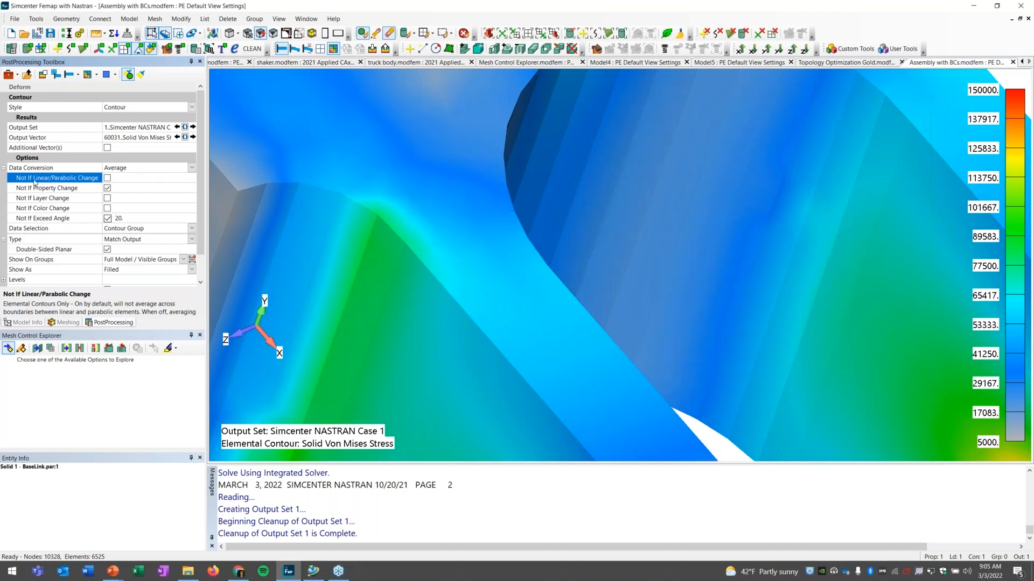
# Turn the filled element edges back on to show the mesh over the averaged stress contour near the inner corner
pyautogui.scroll(-10, 486, 290)
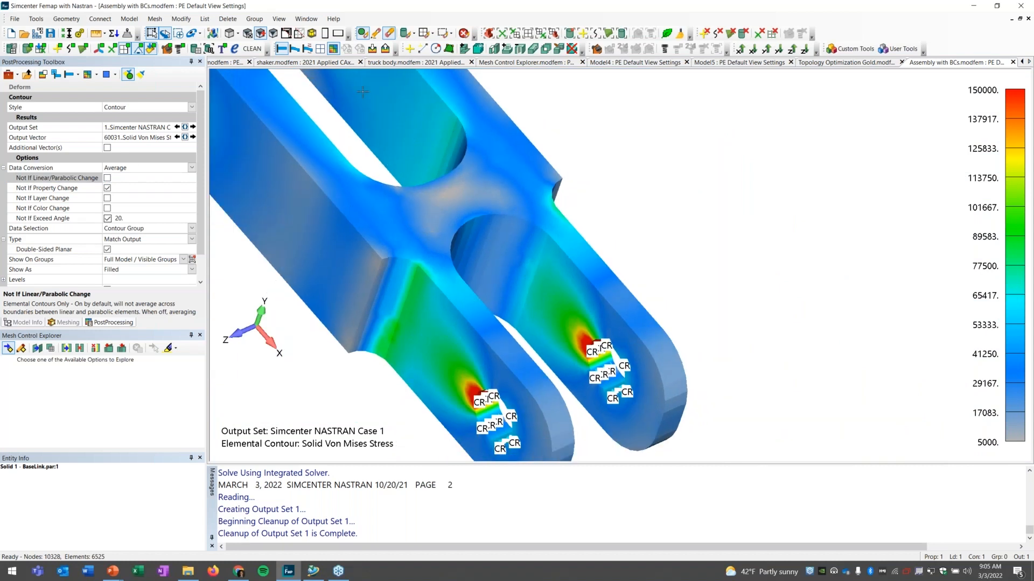
pyautogui.click(237, 33)
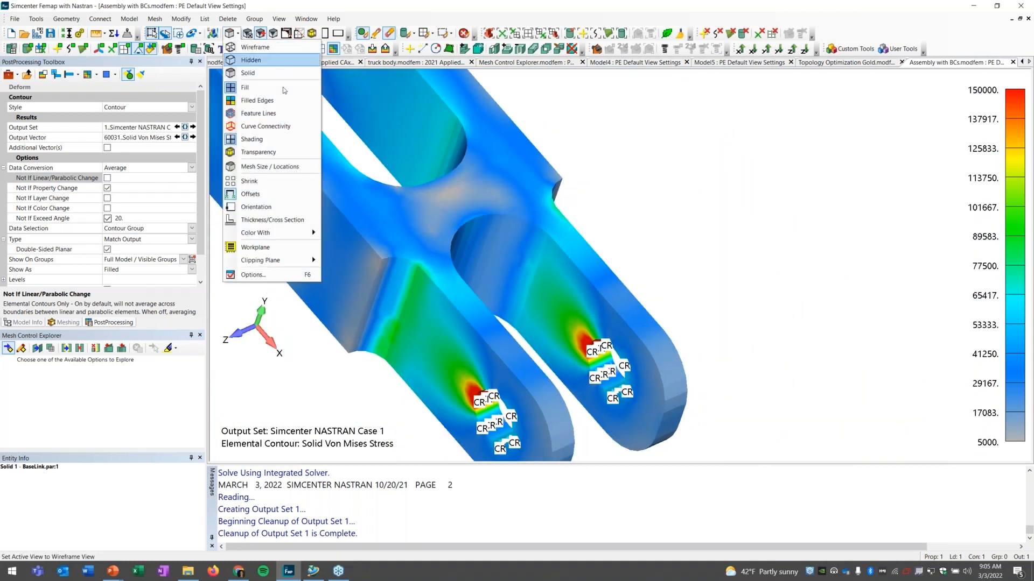
pyautogui.click(288, 99)
pyautogui.scroll(8, 457, 277)
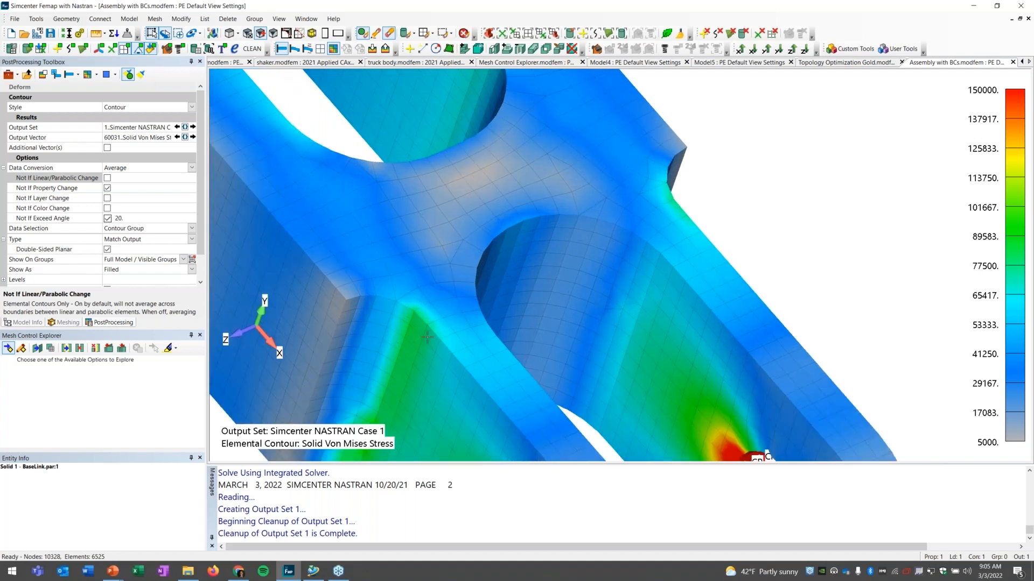
pyautogui.scroll(2, 457, 276)
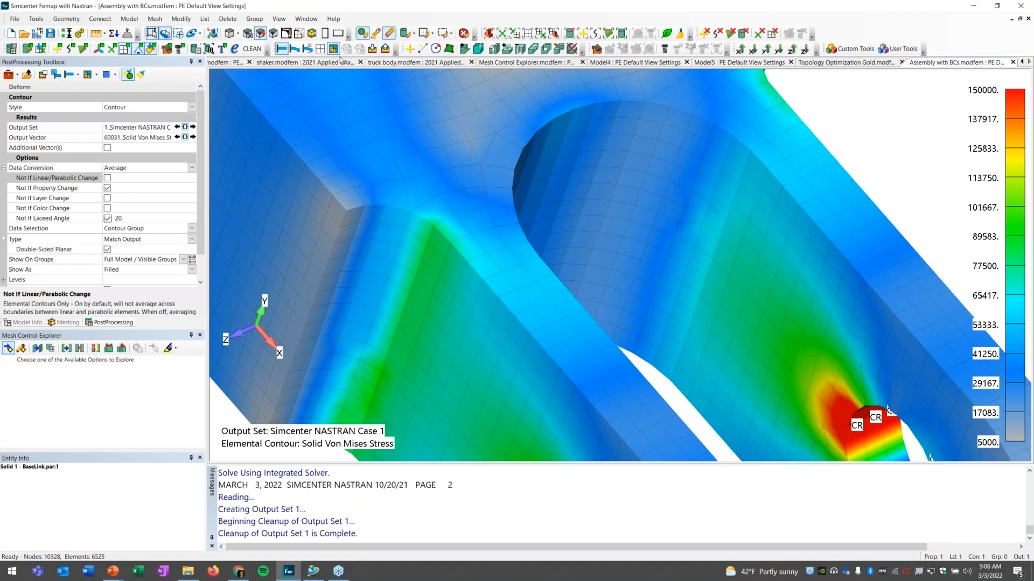
# Close shaker.modfem without saving its changes, keep Assembly with Results.modfem open, and reopen shaker.modfem from disk
pyautogui.click(360, 62)
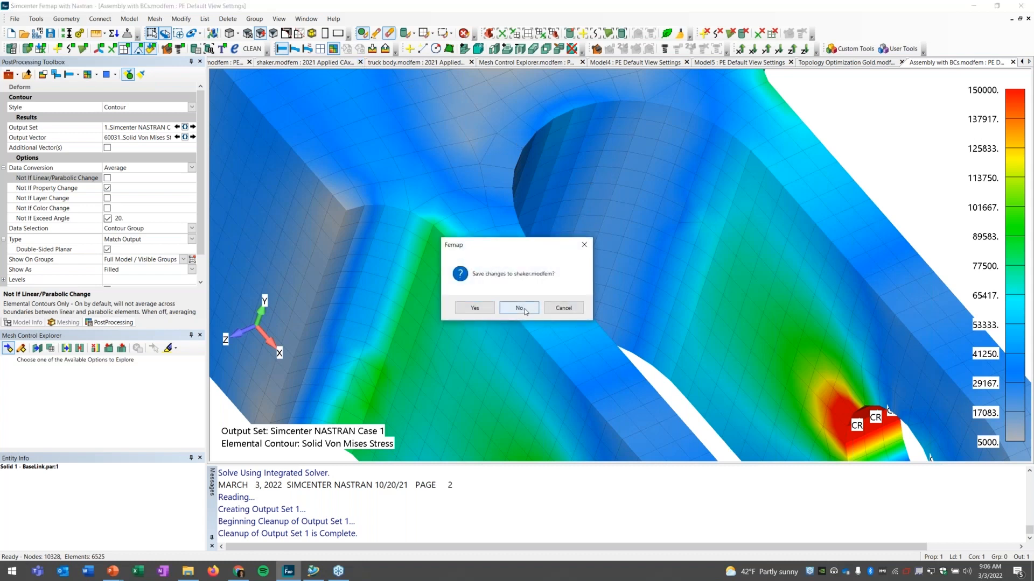
pyautogui.click(519, 308)
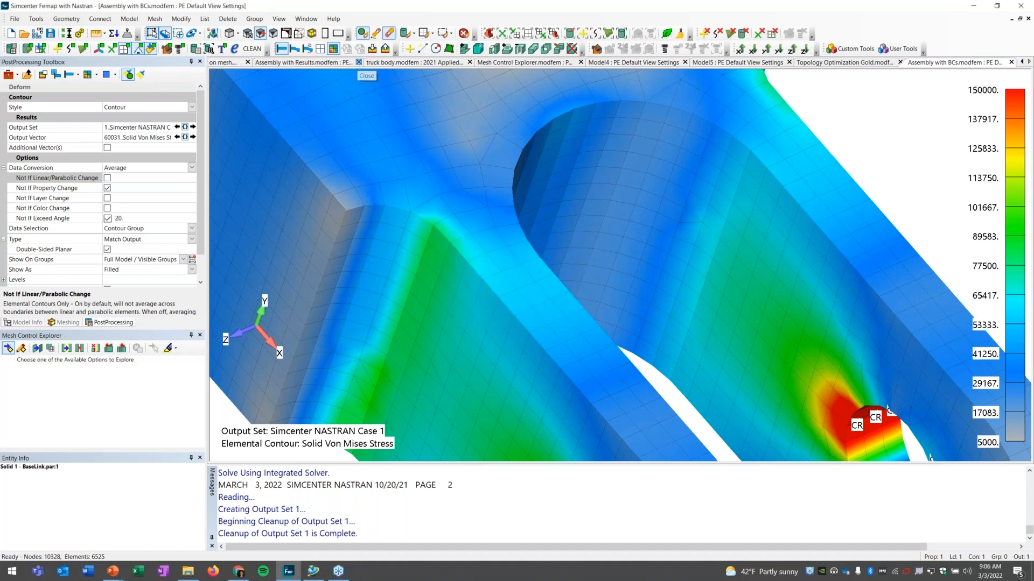
pyautogui.click(358, 62)
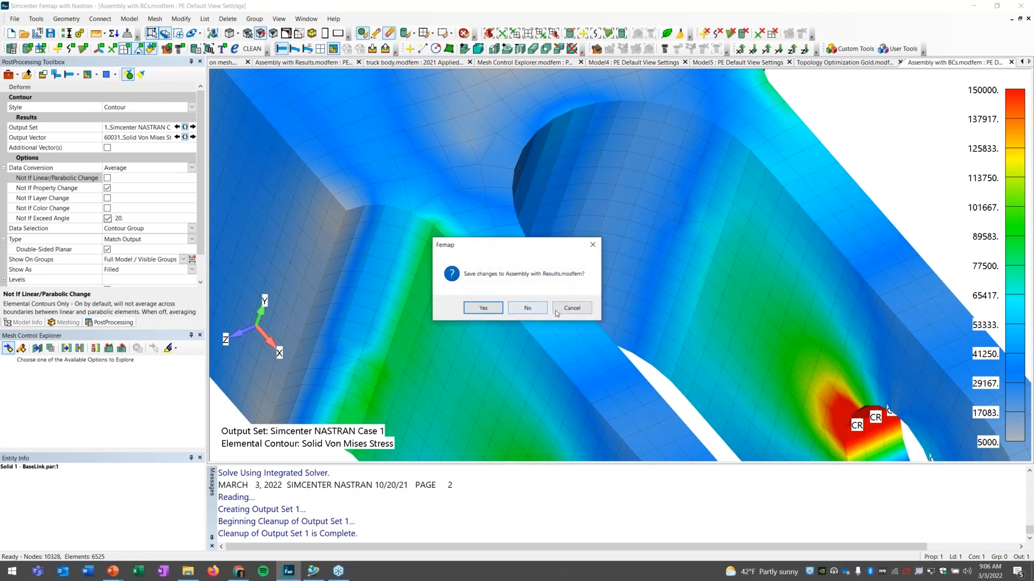
pyautogui.click(509, 308)
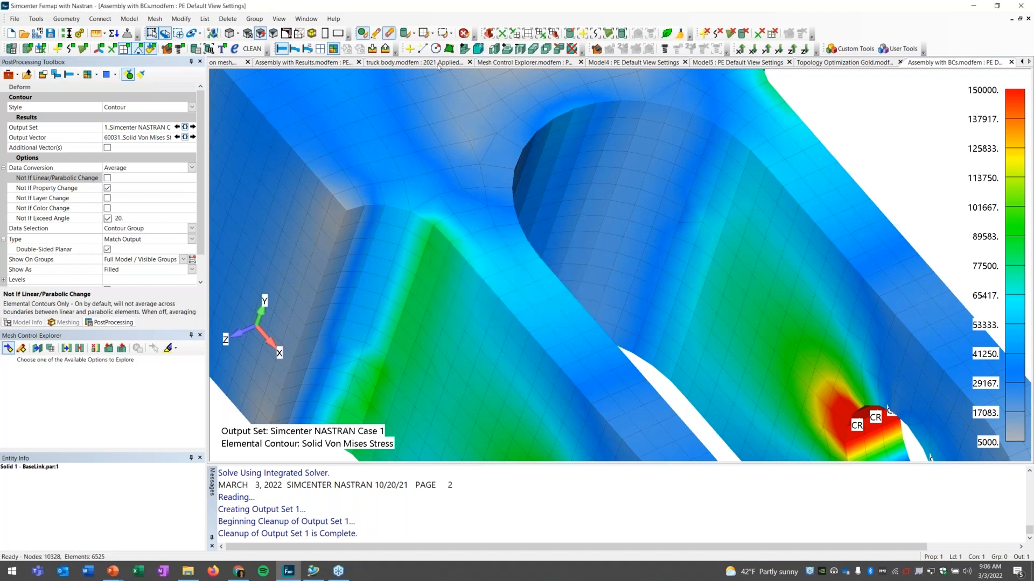
pyautogui.click(23, 34)
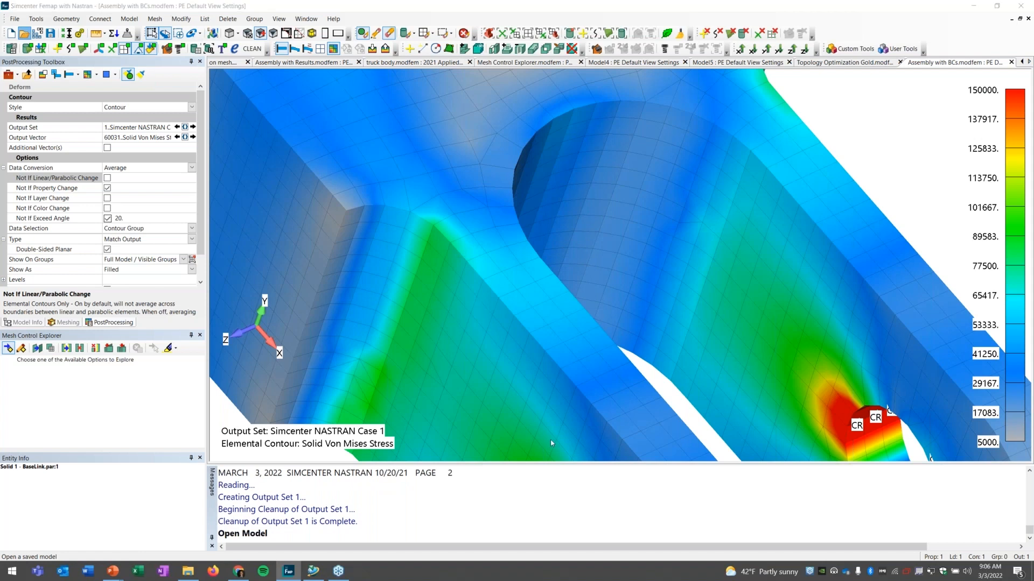
pyautogui.click(628, 233)
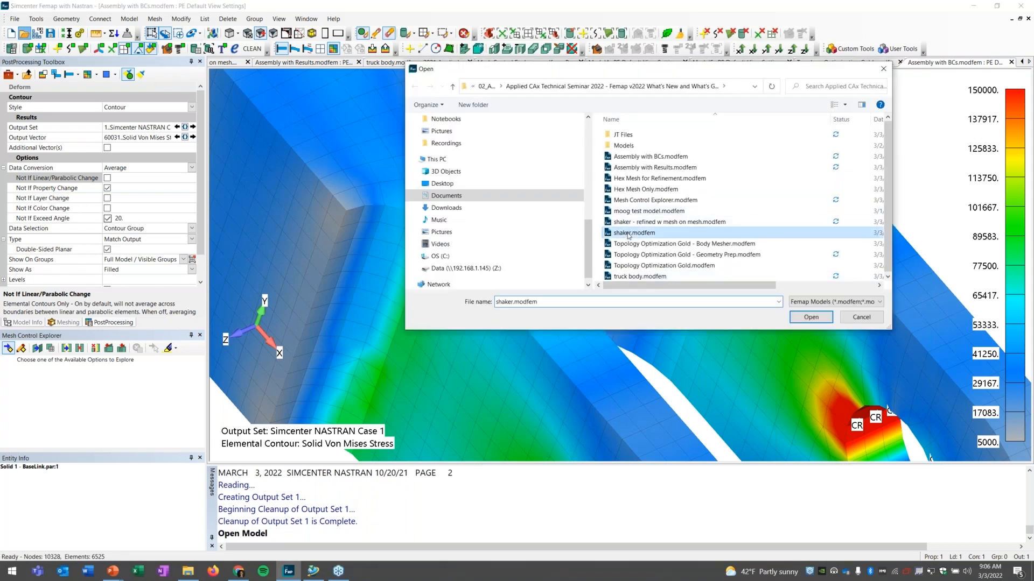
pyautogui.doubleClick(628, 234)
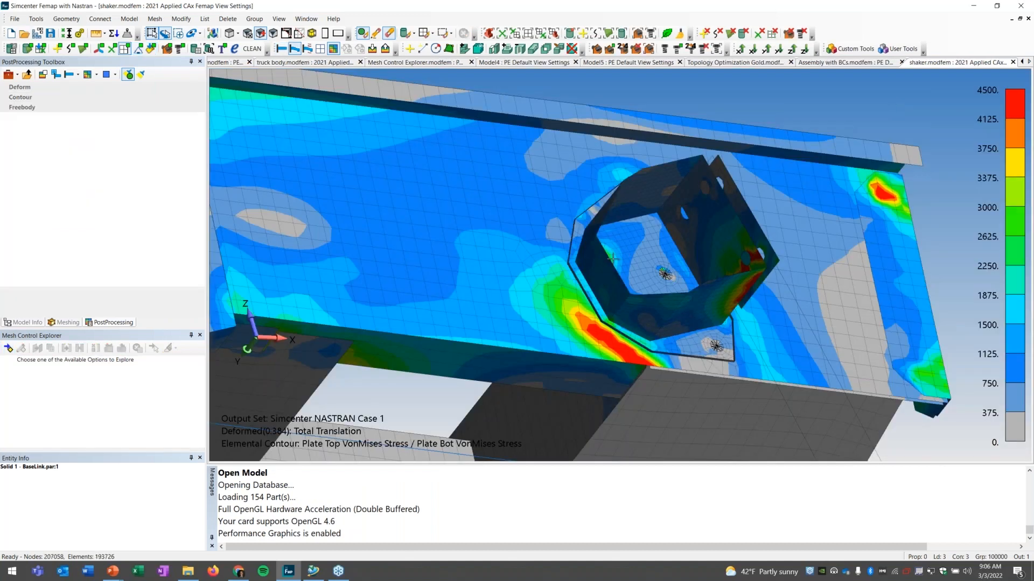
# Hide the contour legend and result titles with the CLEAN tool and examine the high-stress area beside the shaker's bracket plate
pyautogui.keyDown('ctrl'); pyautogui.moveTo(650, 271); pyautogui.dragTo(591, 241, button='middle'); pyautogui.keyUp('ctrl')
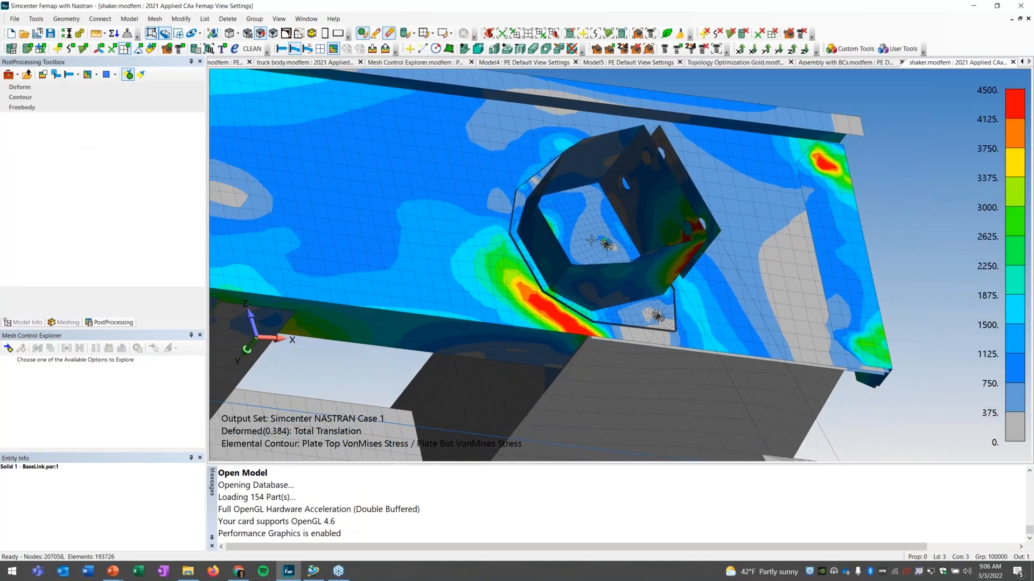
pyautogui.click(252, 49)
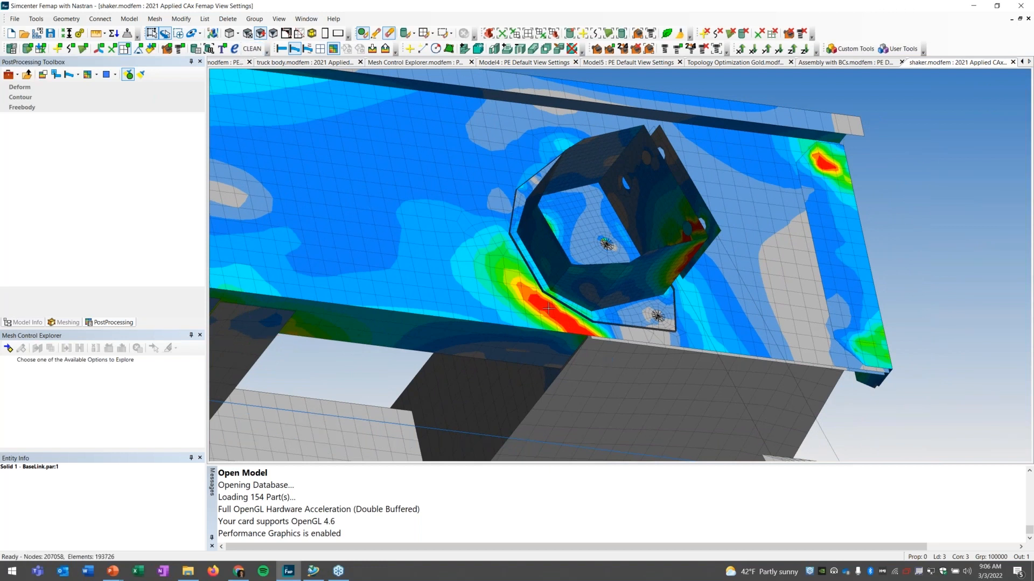
pyautogui.scroll(5, 554, 321)
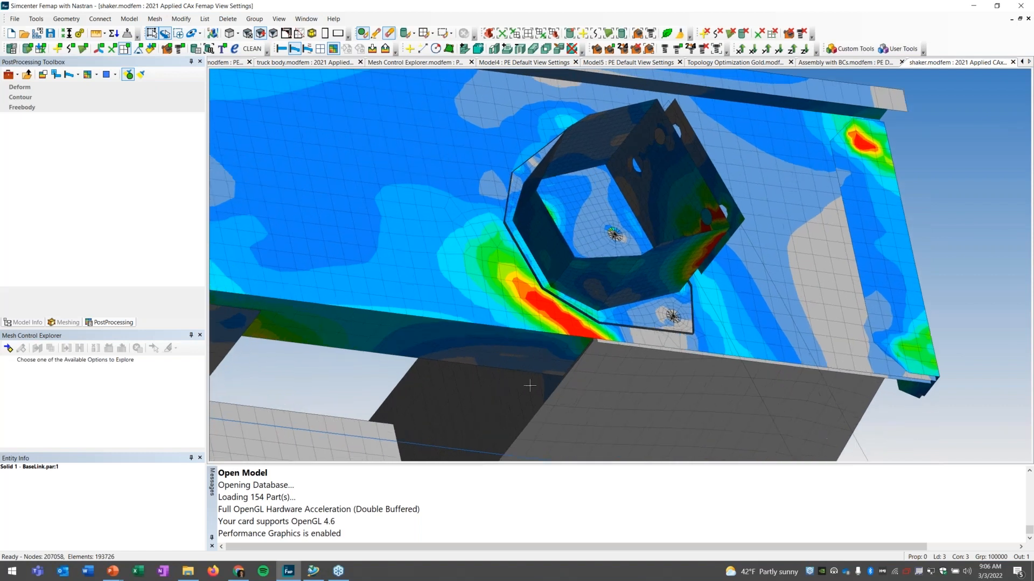
pyautogui.keyDown('ctrl'); pyautogui.moveTo(577, 302); pyautogui.dragTo(579, 300, button='middle'); pyautogui.keyUp('ctrl')
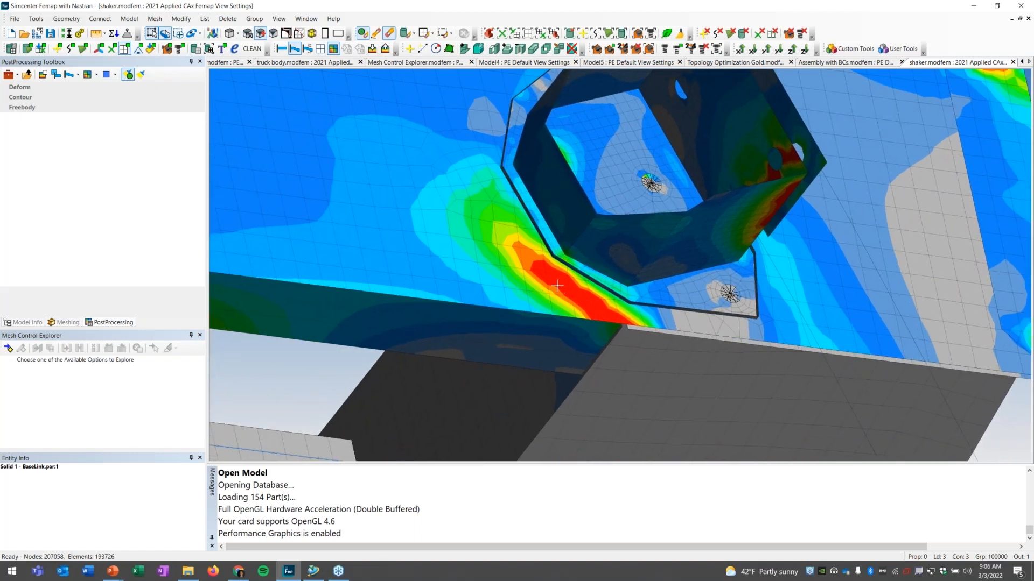
pyautogui.moveTo(585, 298); pyautogui.dragTo(532, 256, button='middle')
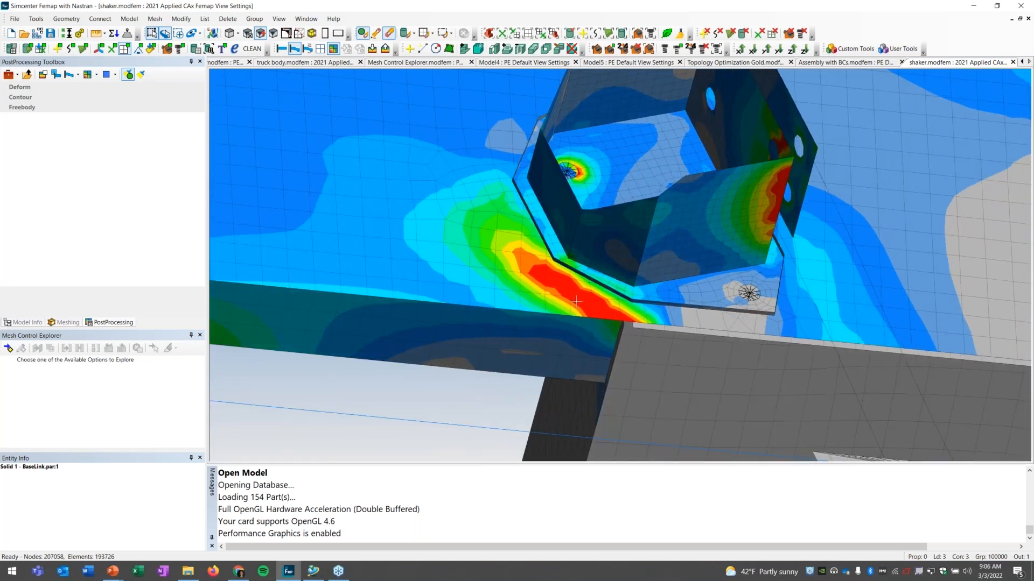
pyautogui.moveTo(508, 259); pyautogui.dragTo(545, 294, button='middle')
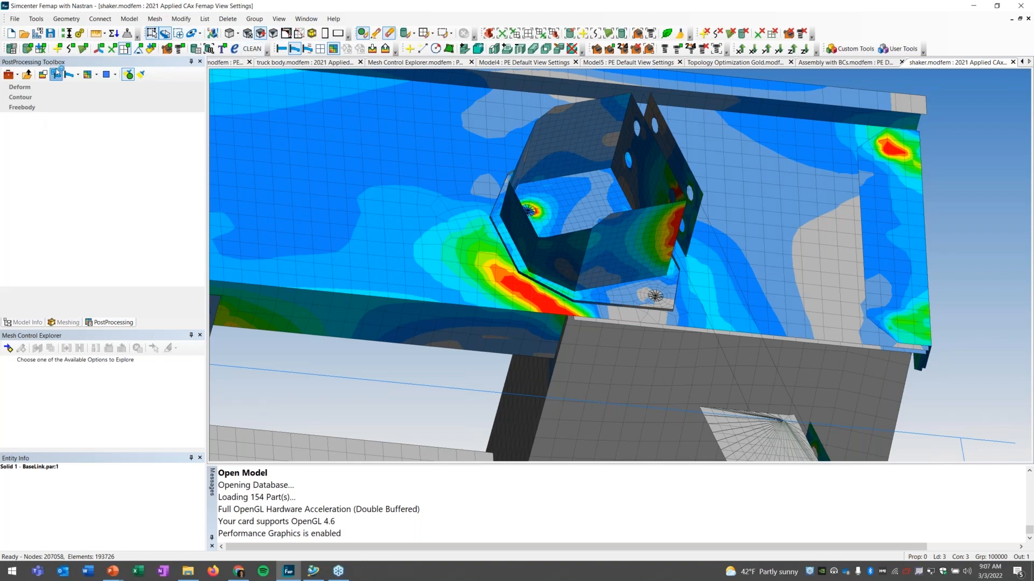
# Turn off the deformed stress contour on the shaker model and open the Mesh Sizing tool options
pyautogui.click(56, 74)
pyautogui.click(55, 323)
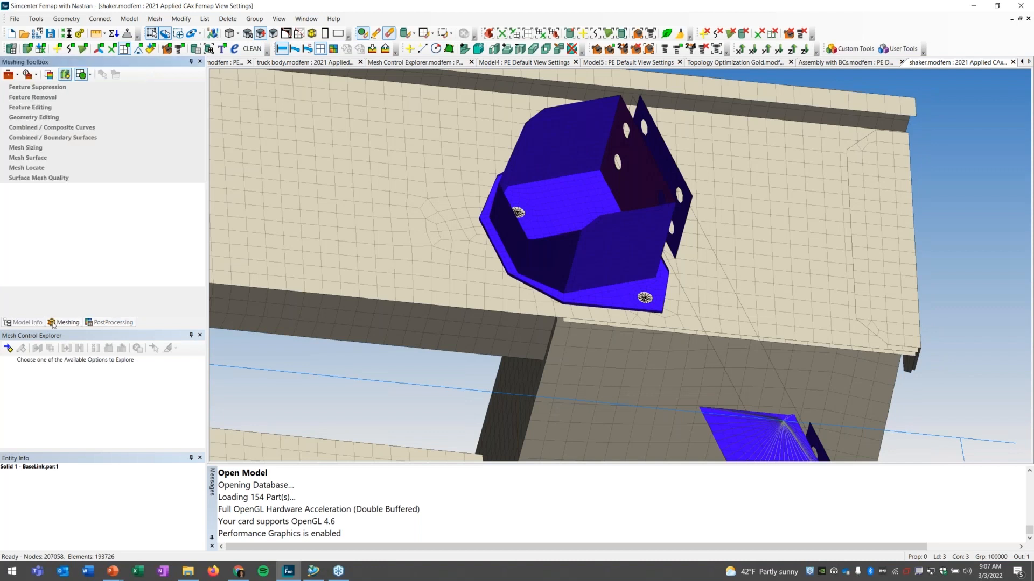
pyautogui.click(34, 149)
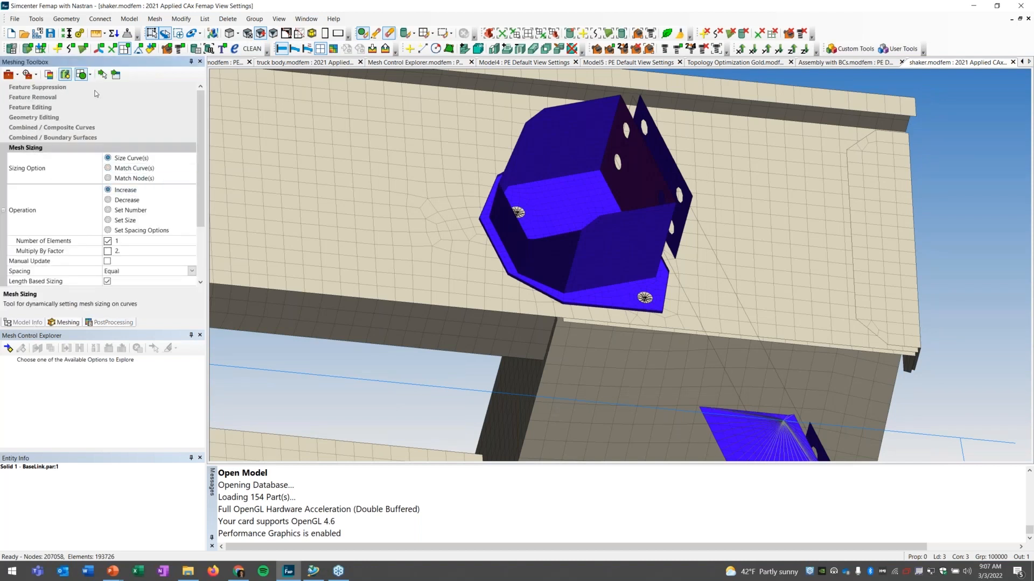
# Increase the mesh sizing by one element on the side plate's edge curve below the blue bracket
pyautogui.click(102, 75)
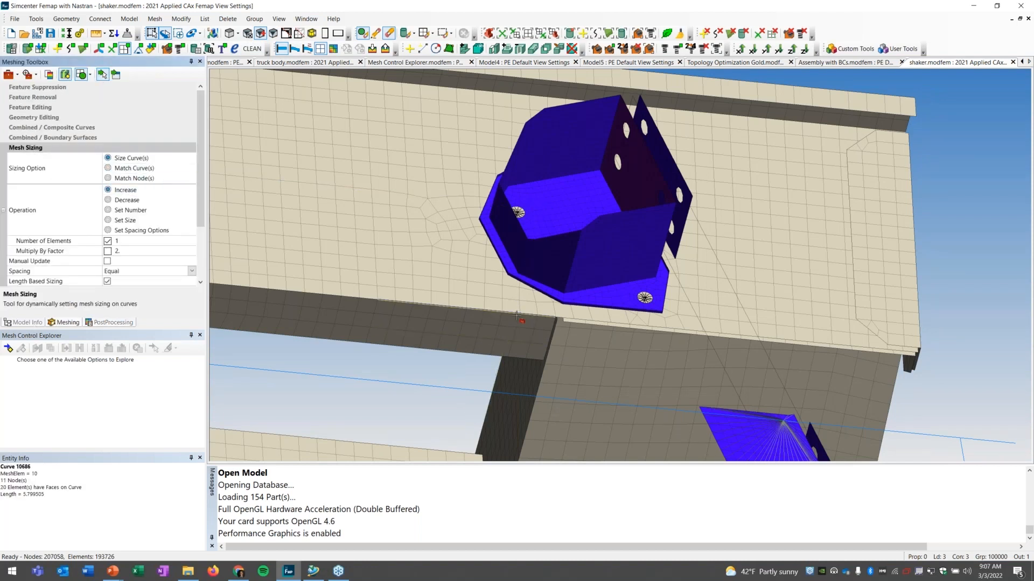
pyautogui.click(462, 314)
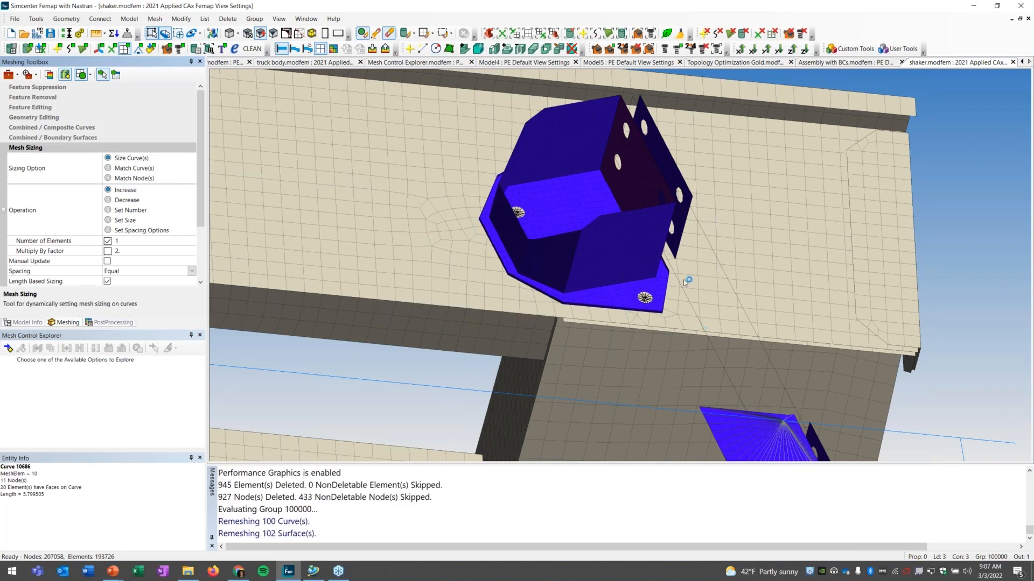
pyautogui.scroll(-8, 537, 282)
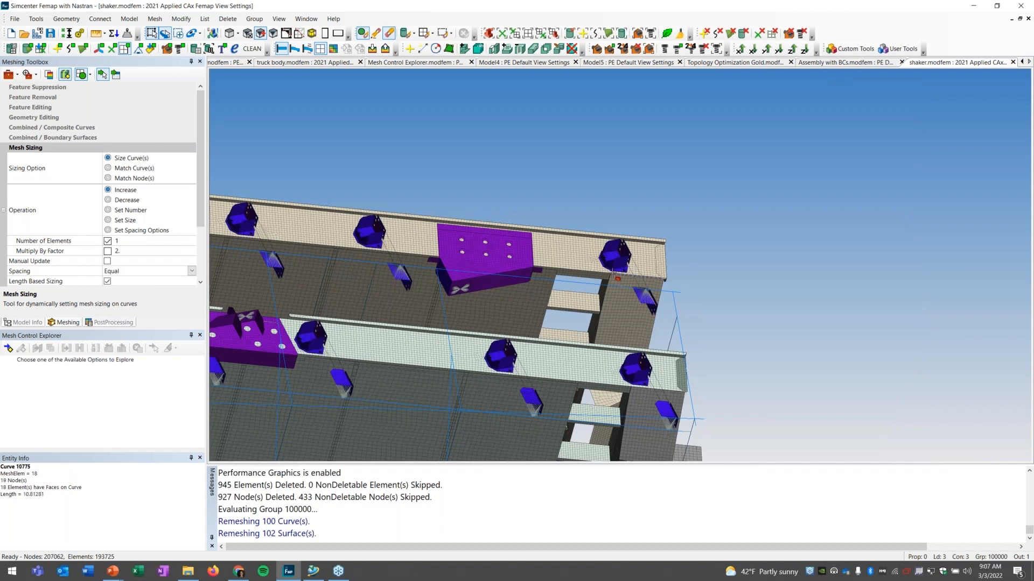
pyautogui.moveTo(622, 273); pyautogui.dragTo(623, 251, button='middle')
pyautogui.scroll(8, 624, 252)
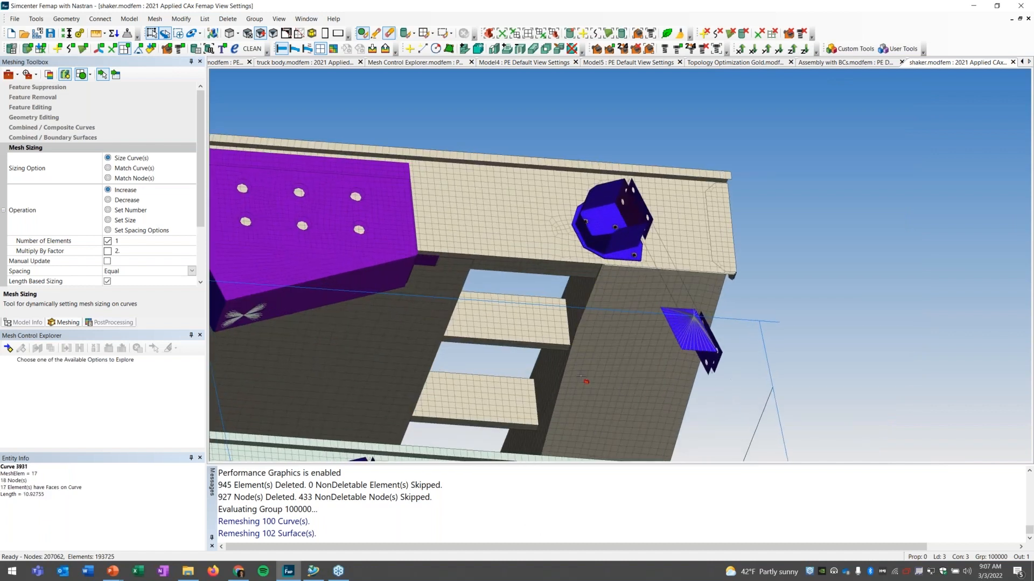
pyautogui.moveTo(574, 331); pyautogui.dragTo(556, 322, button='middle')
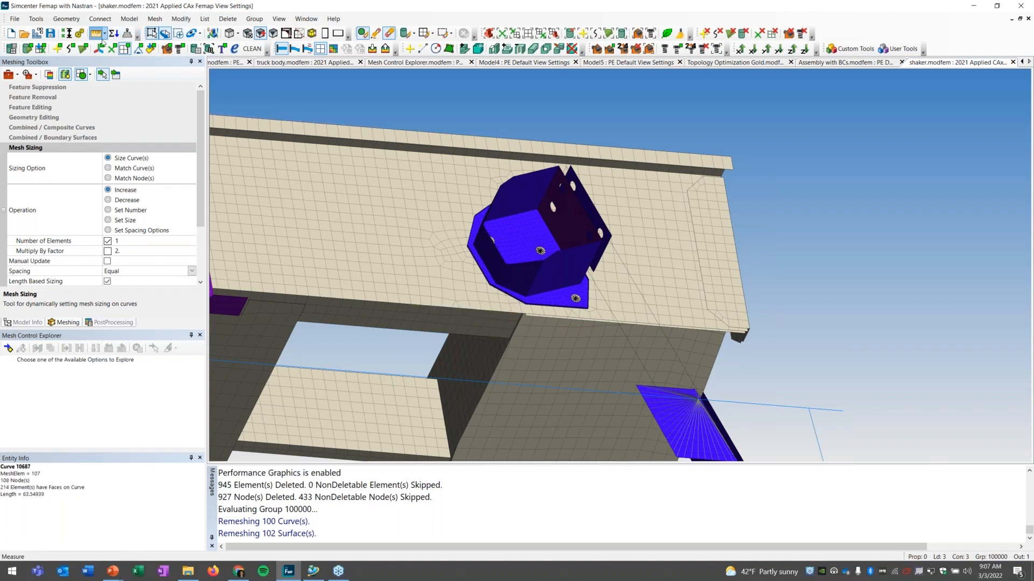
# Measure the distance between two adjacent mesh nodes on the side plate beside the blue bracket
pyautogui.click(102, 39)
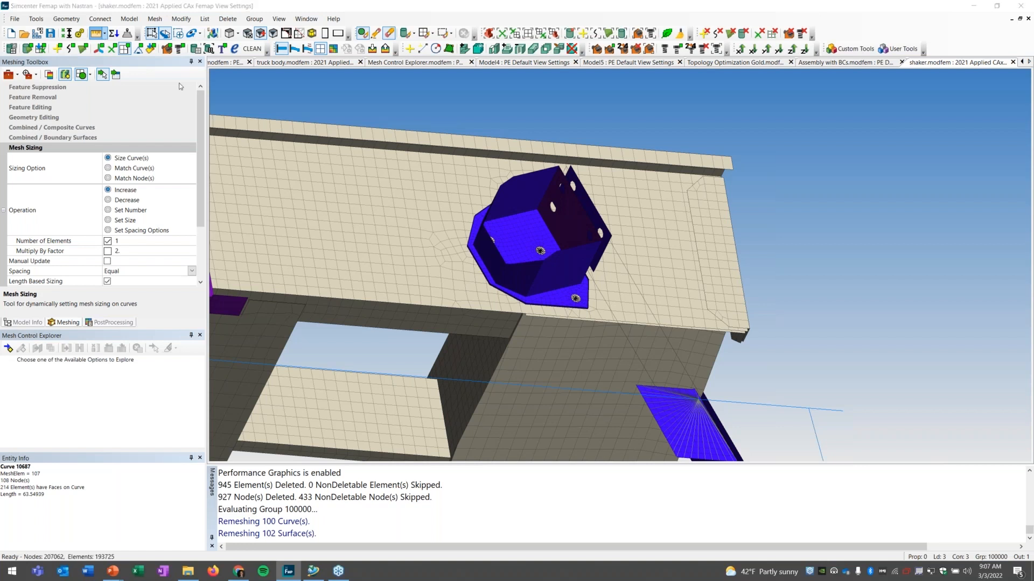
pyautogui.scroll(5, 478, 288)
pyautogui.hotkey('ctrl', 'n')
pyautogui.doubleClick(466, 271)
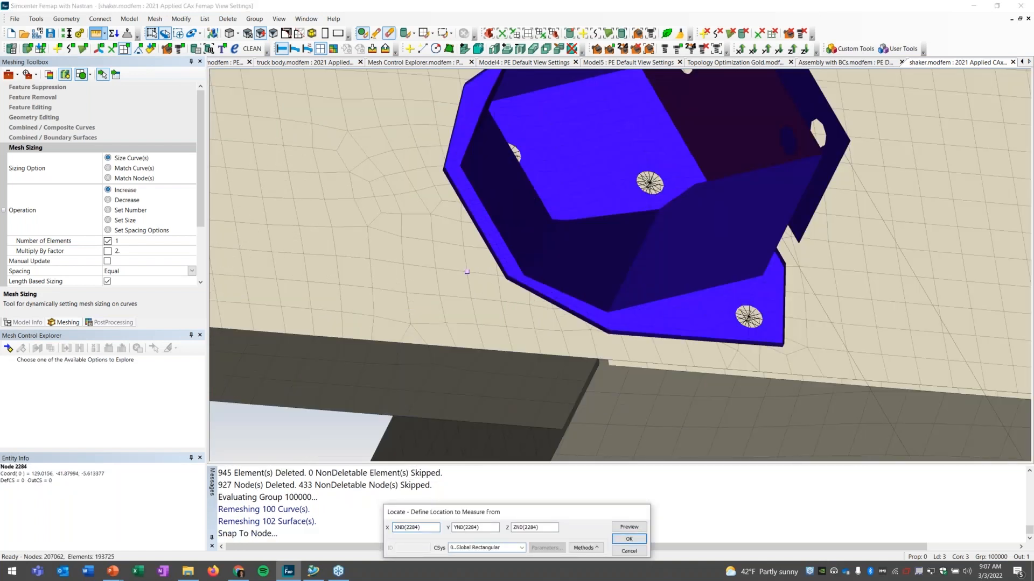
pyautogui.click(471, 299)
pyautogui.press('Return')
pyautogui.press('Escape')
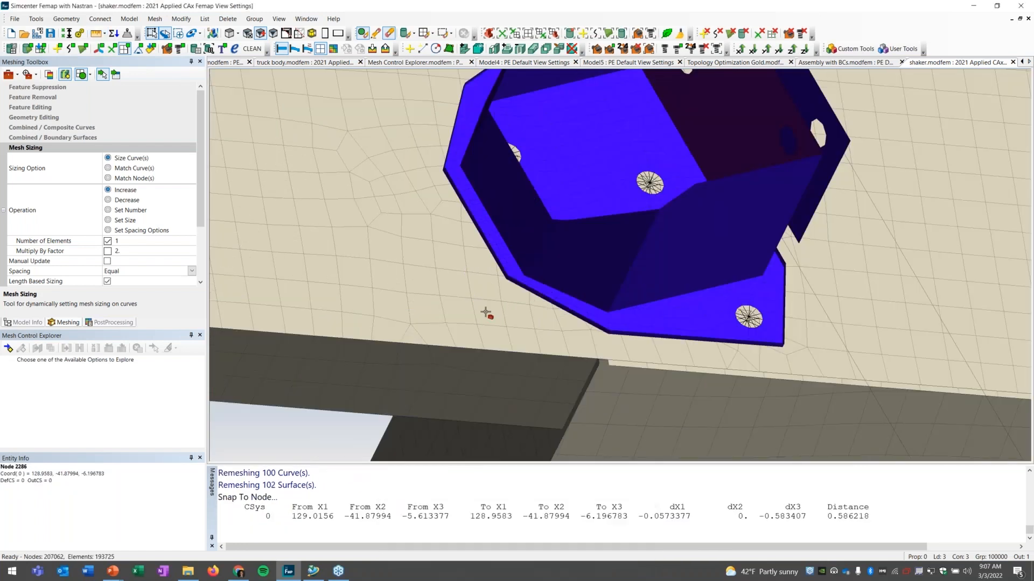
pyautogui.scroll(-5, 439, 357)
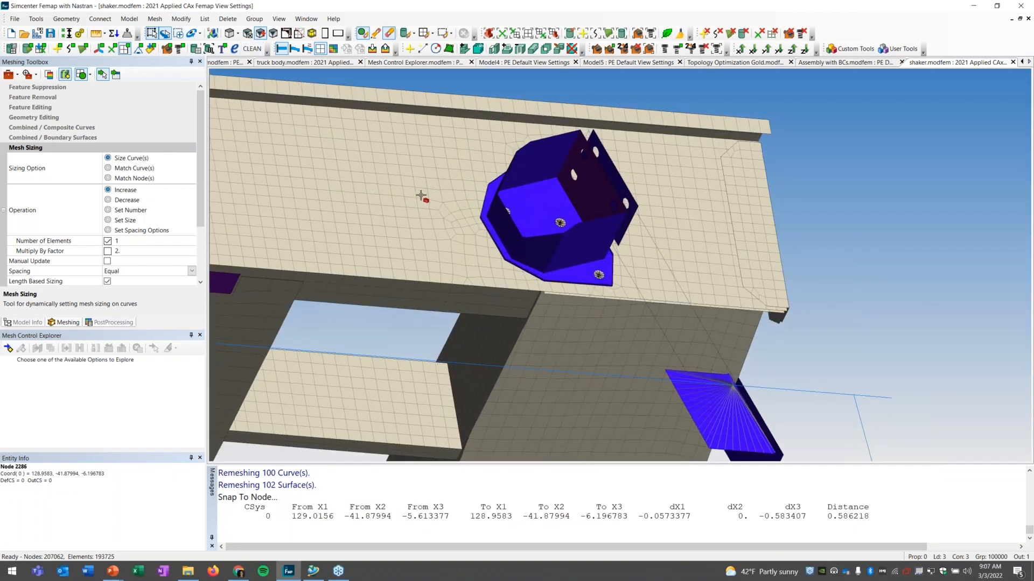
# Isolate the upper deck side plate by drawing only its solid
pyautogui.keyDown('ctrl'); pyautogui.moveTo(420, 194); pyautogui.dragTo(424, 201, button='middle'); pyautogui.keyUp('ctrl')
pyautogui.click(404, 32)
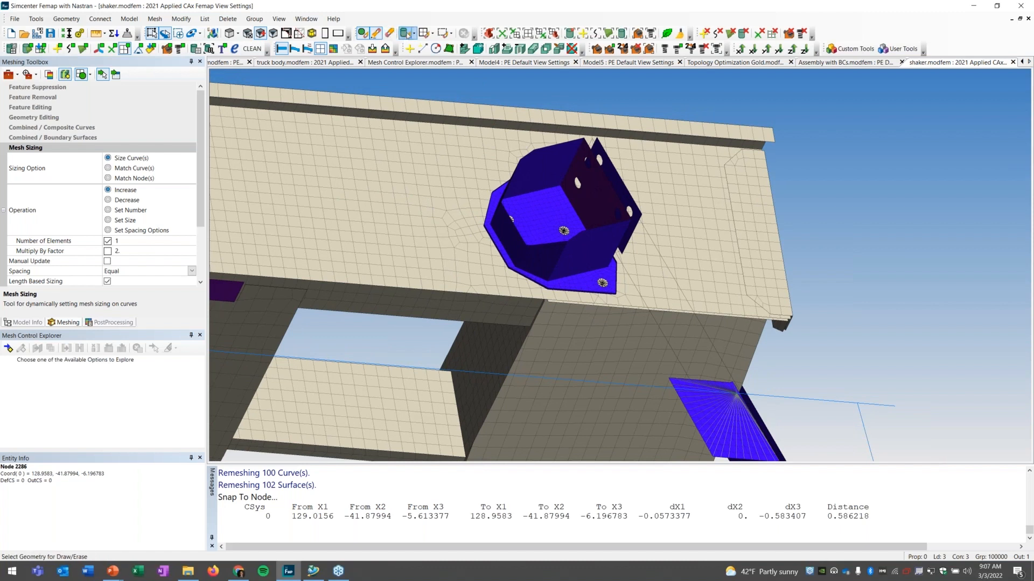
pyautogui.rightClick(402, 192)
pyautogui.click(435, 361)
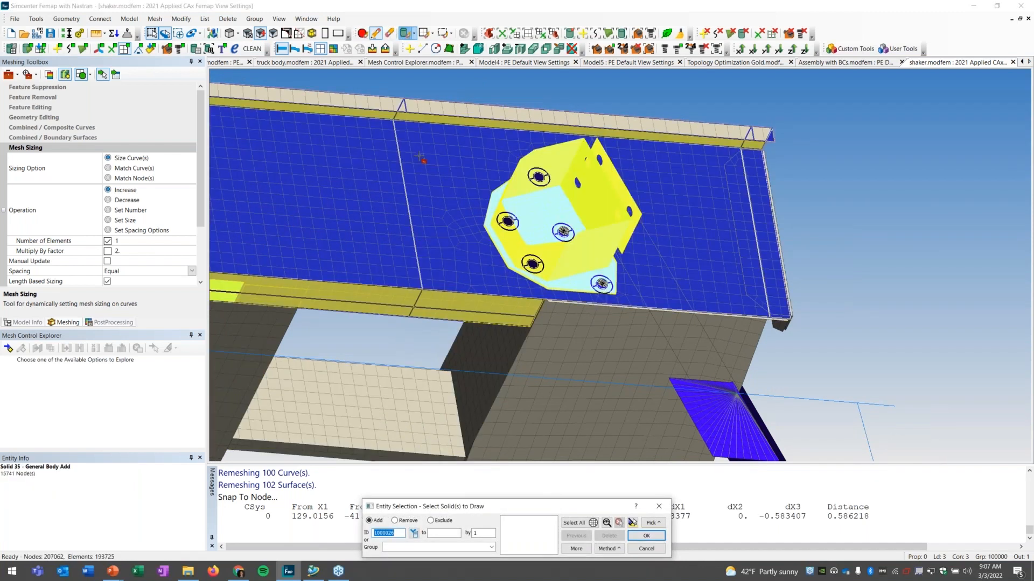
pyautogui.click(418, 156)
pyautogui.press('Return')
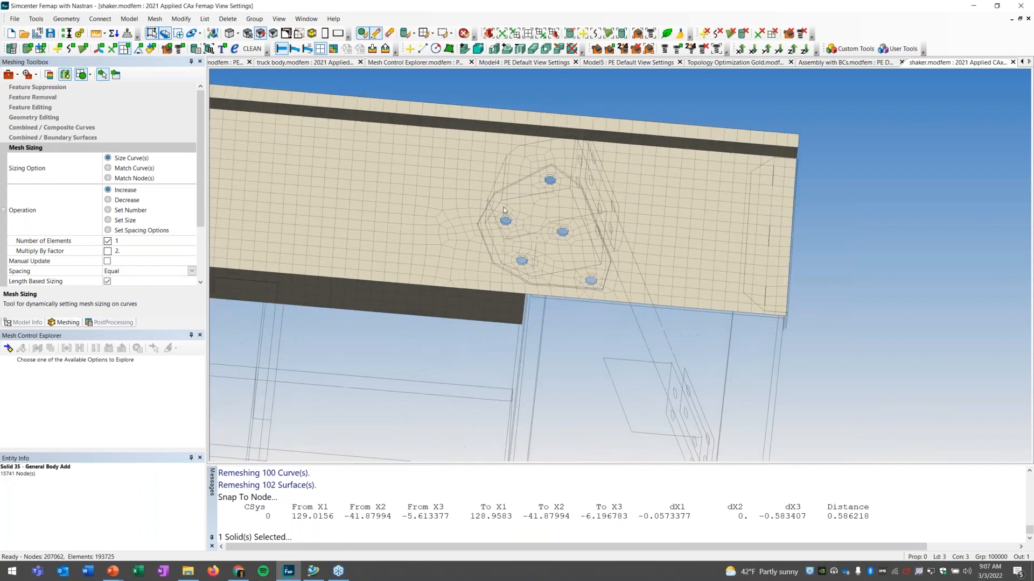
pyautogui.moveTo(504, 210); pyautogui.dragTo(549, 301, button='middle')
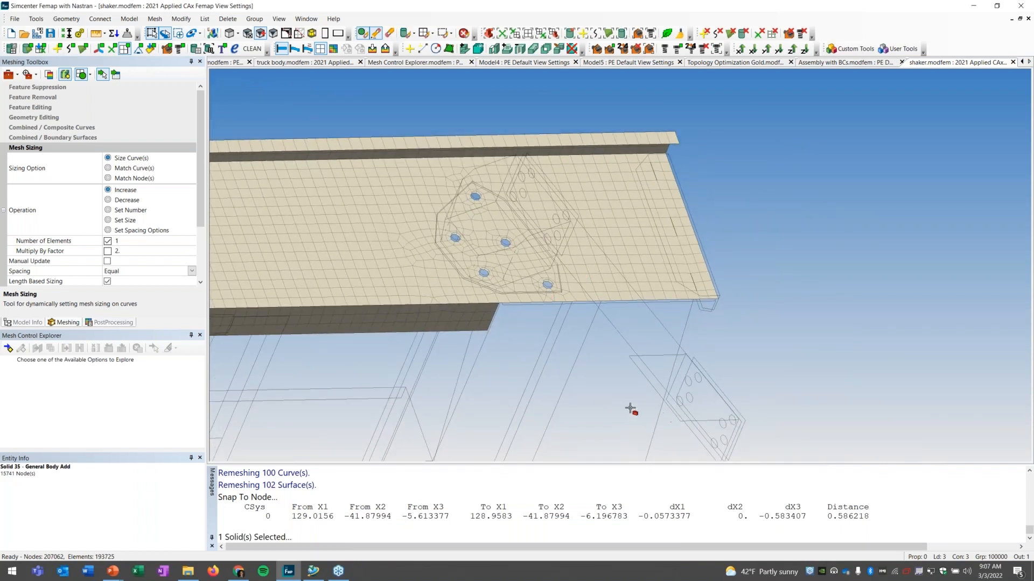
# Turn off the feature lines so only the side plate's mesh is drawn around the five bolt holes
pyautogui.click(239, 33)
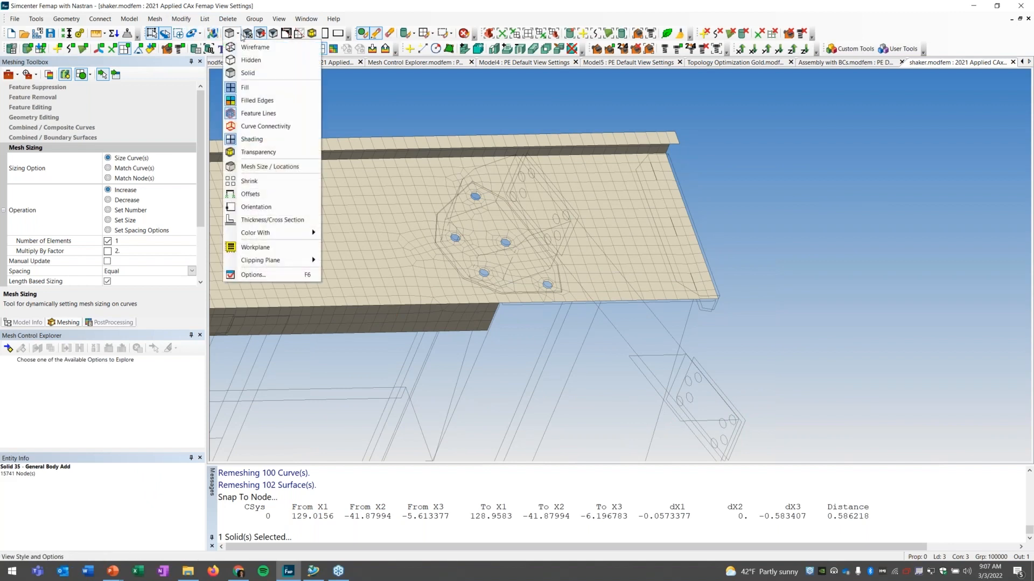
pyautogui.click(257, 113)
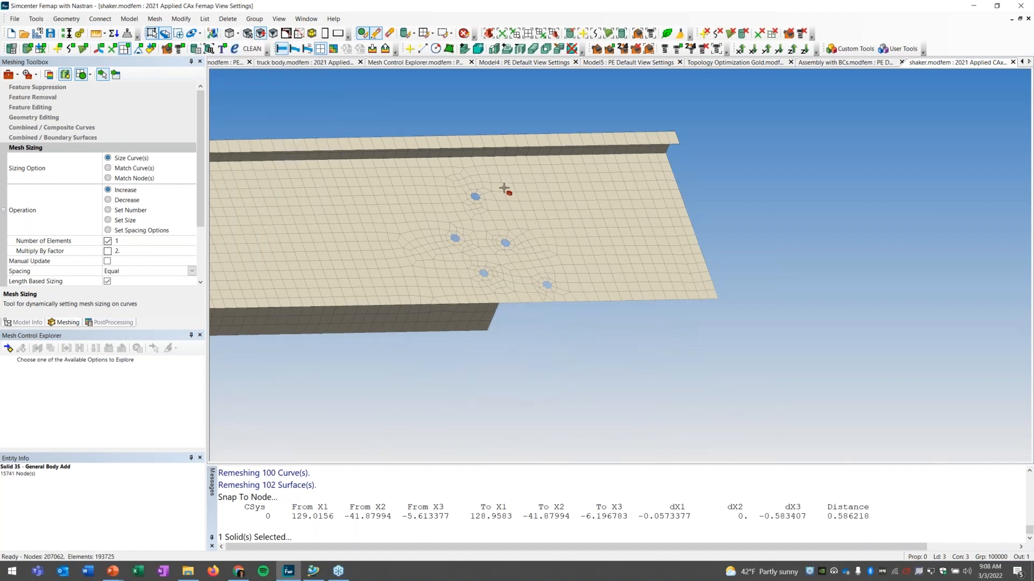
pyautogui.scroll(3, 489, 222)
pyautogui.moveTo(501, 219); pyautogui.dragTo(541, 226, button='middle')
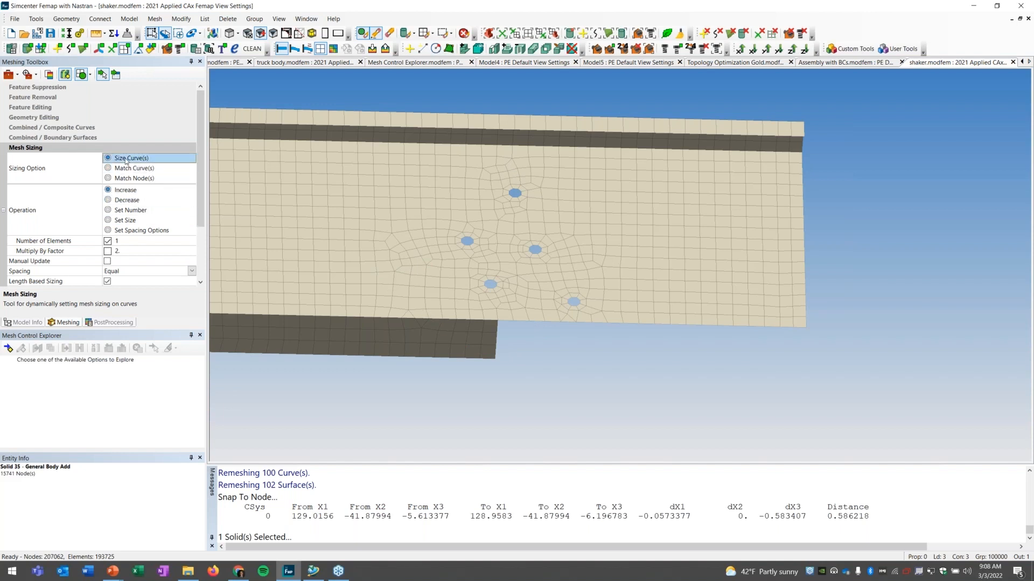
# Start Mesh on Mesh and select the side plate elements around the bolt holes, including an extra column along the inboard edge
pyautogui.click(155, 19)
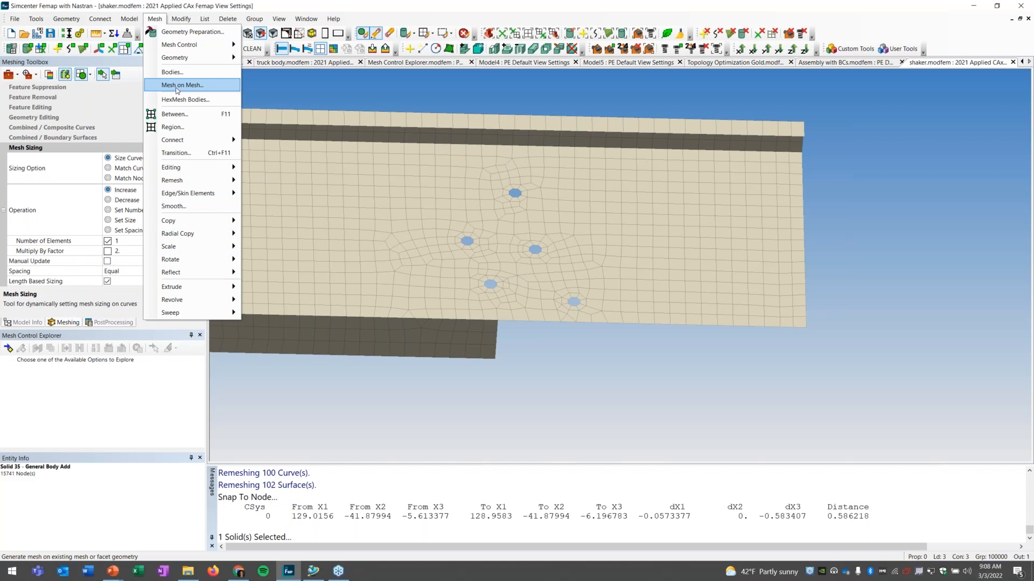
pyautogui.click(177, 85)
pyautogui.scroll(-3, 482, 302)
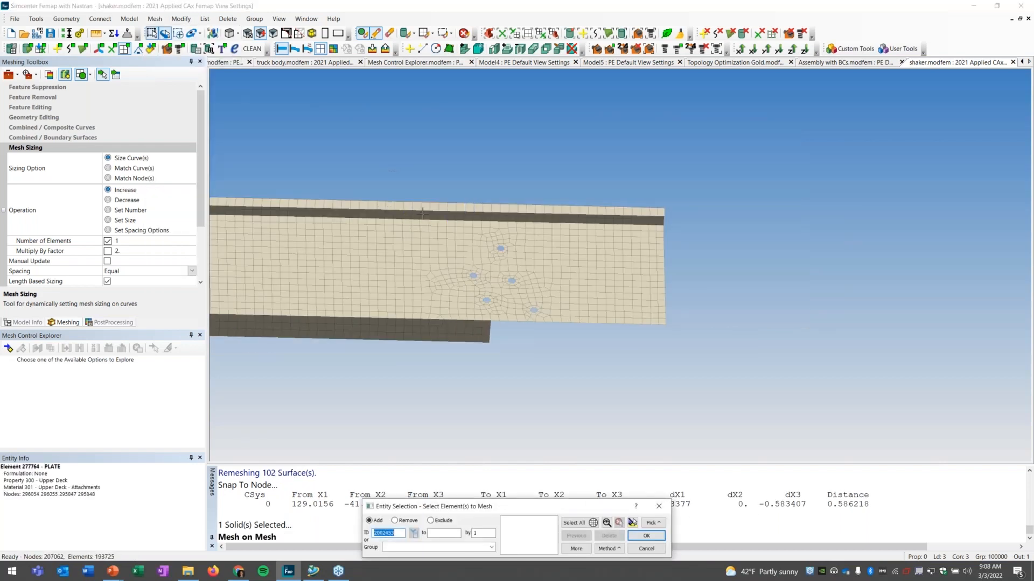
pyautogui.moveTo(386, 223); pyautogui.dragTo(596, 405)
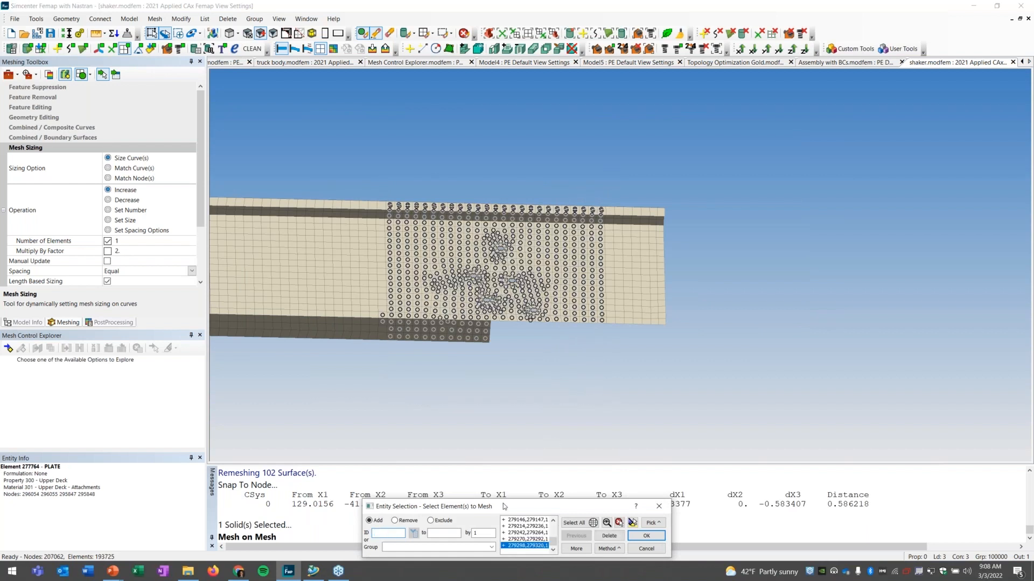
pyautogui.moveTo(527, 381)
pyautogui.mouseDown(button='middle')
pyautogui.moveTo(496, 381)
pyautogui.moveTo(511, 371)
pyautogui.mouseUp(button='middle')
pyautogui.moveTo(386, 210)
pyautogui.mouseDown(button='middle')
pyautogui.moveTo(405, 281)
pyautogui.moveTo(386, 223)
pyautogui.mouseUp(button='middle')
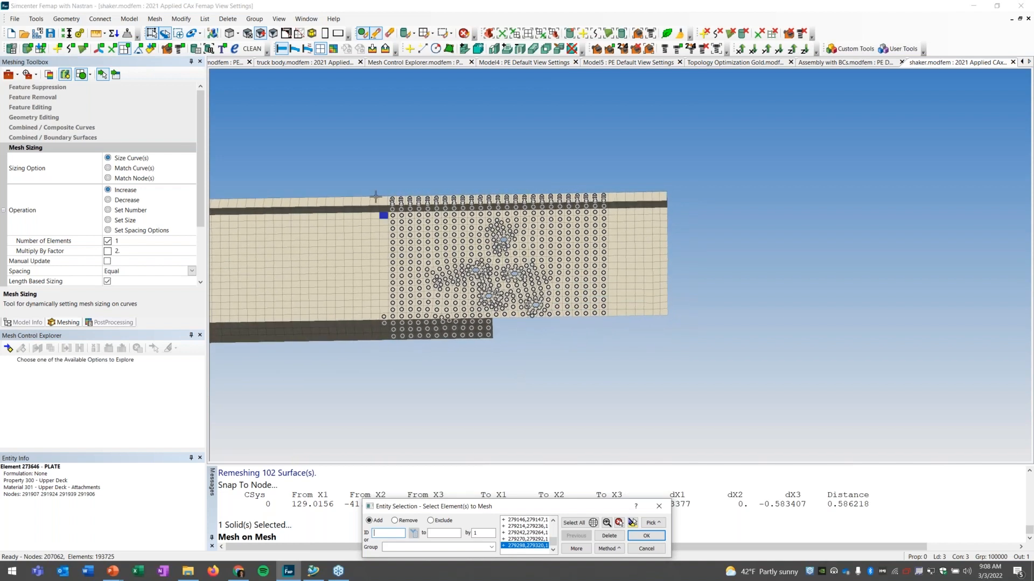
pyautogui.moveTo(380, 193); pyautogui.dragTo(397, 359)
pyautogui.moveTo(453, 371); pyautogui.dragTo(425, 362, button='middle')
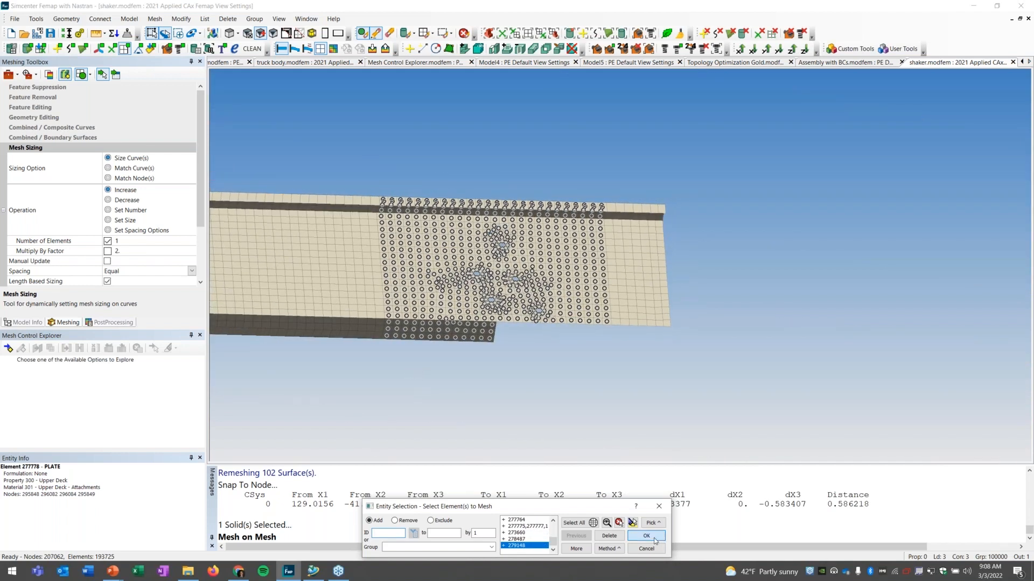
pyautogui.click(646, 536)
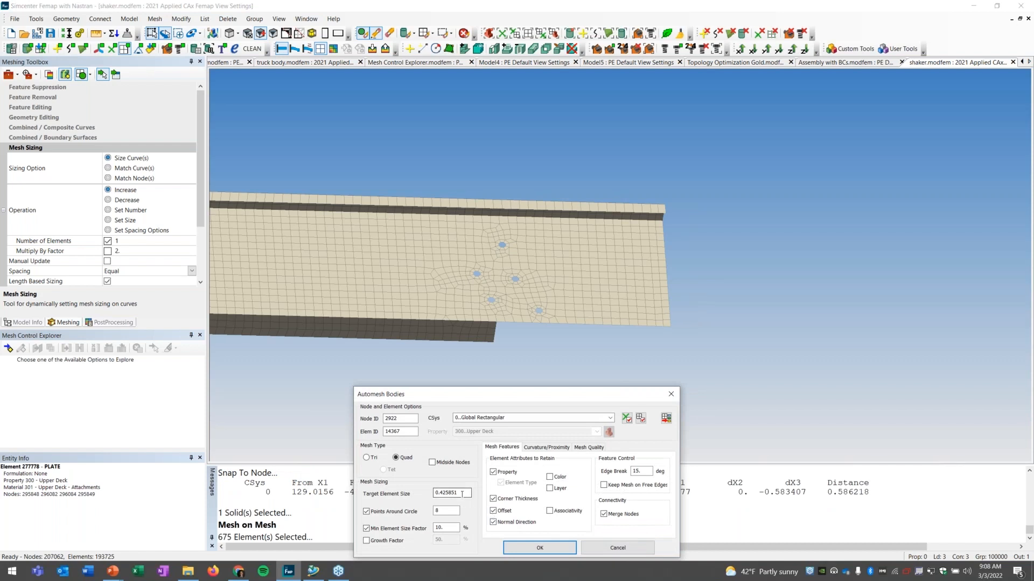
# Remesh the selected elements with a target element size of .25, using property 300..Upper Deck where no attribute exists
pyautogui.doubleClick(463, 494)
pyautogui.write('.25')
pyautogui.click(534, 549)
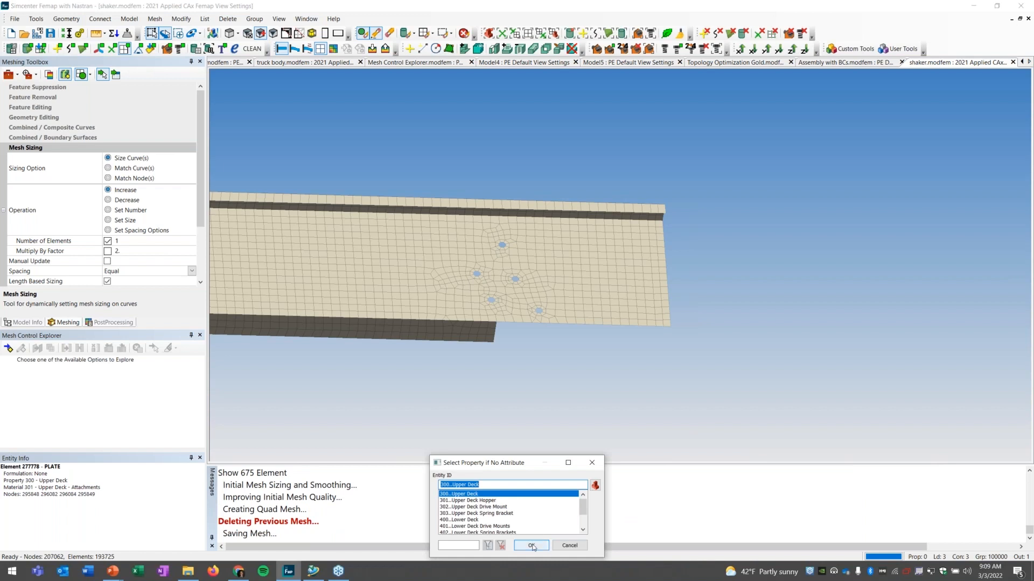
pyautogui.click(532, 546)
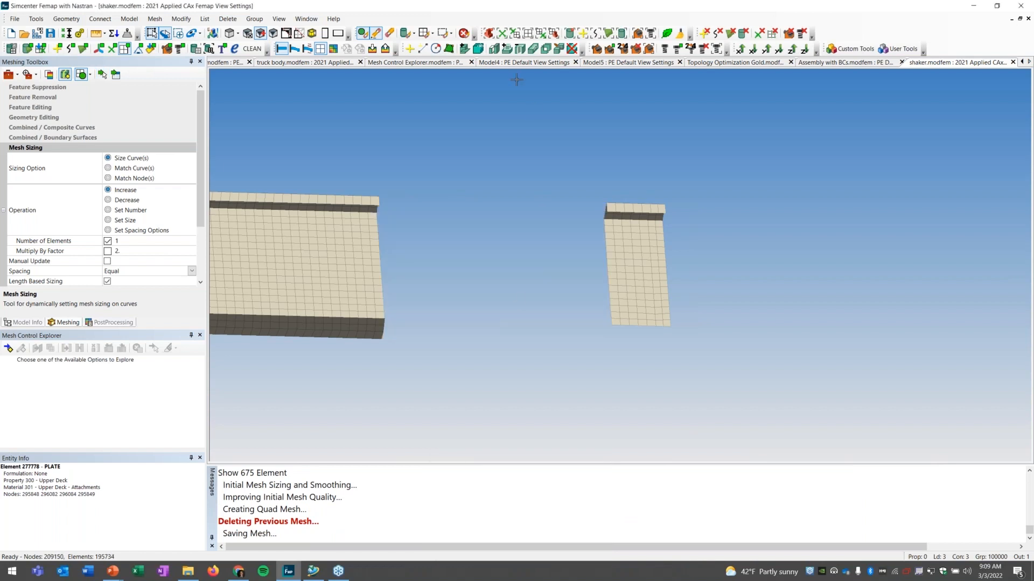
# Redraw all the shaker parts and erase the blue bracket solid covering the refined bolt-hole region
pyautogui.click(363, 34)
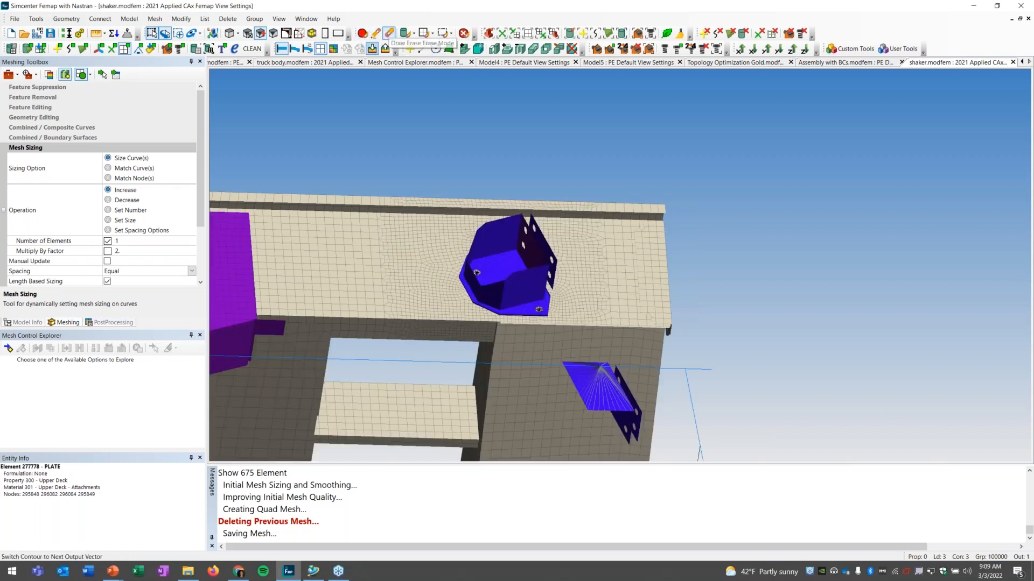
pyautogui.click(405, 33)
pyautogui.click(482, 236)
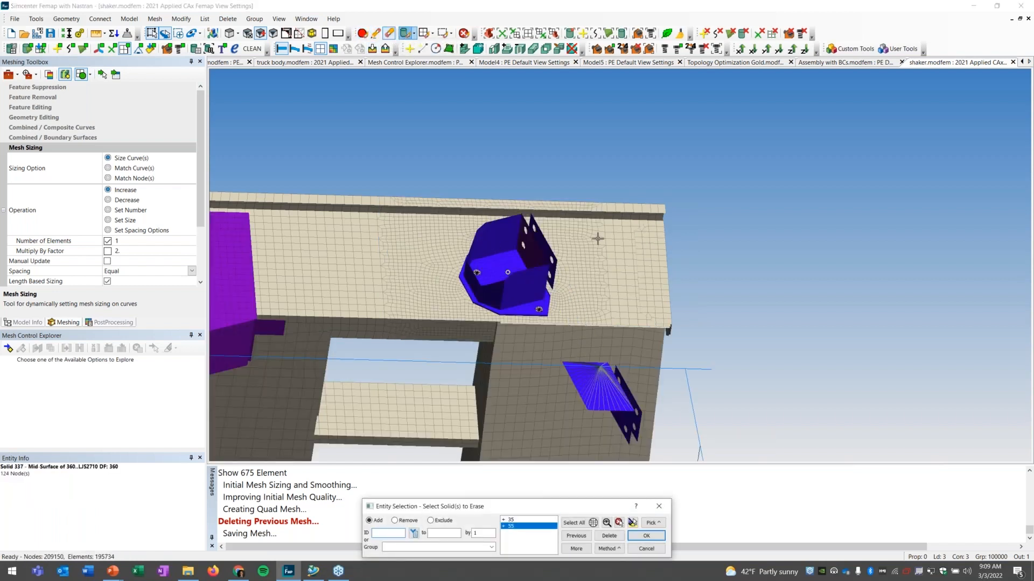
pyautogui.press('Return')
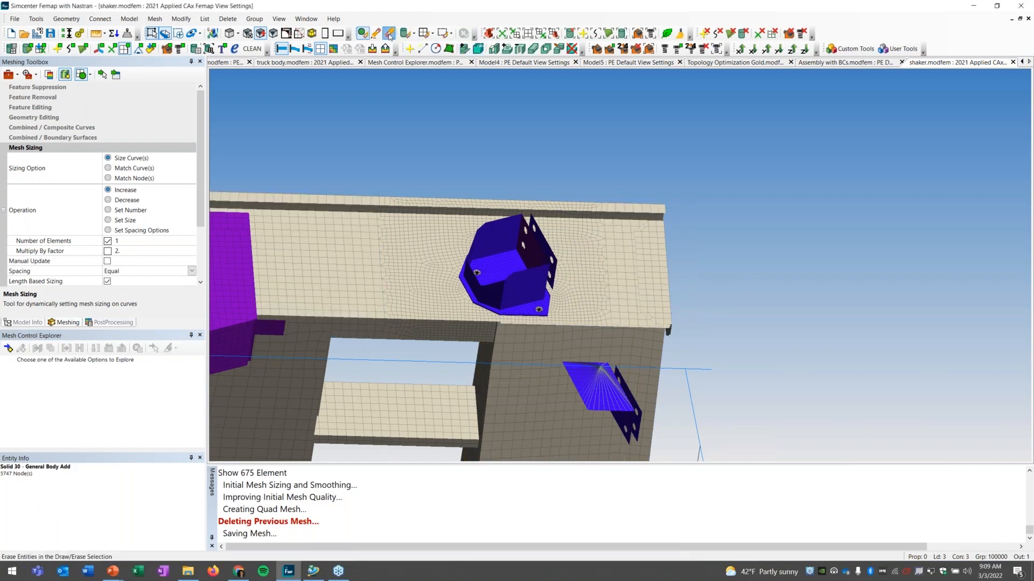
pyautogui.click(405, 35)
pyautogui.click(498, 275)
pyautogui.press('Return')
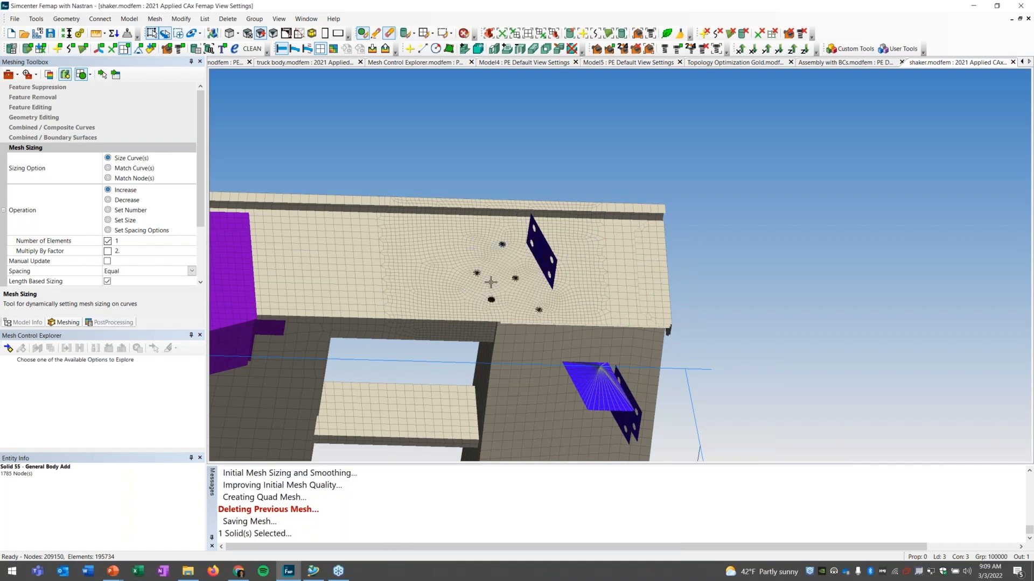
# Examine the refined mesh and rigid spiders around the side plate's bolt holes, and redraw all entities
pyautogui.scroll(3, 495, 258)
pyautogui.scroll(6, 461, 342)
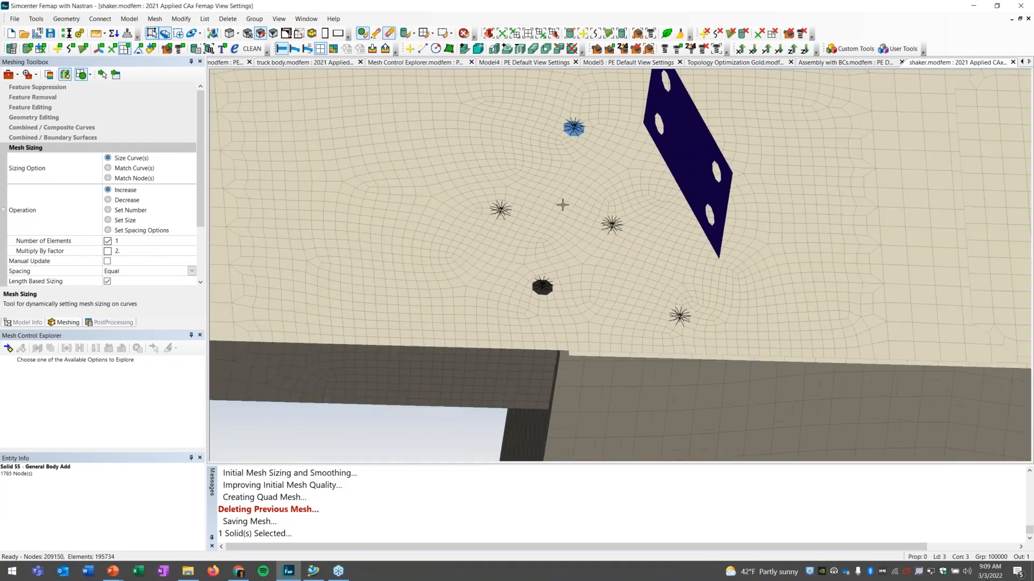
pyautogui.scroll(-3, 528, 188)
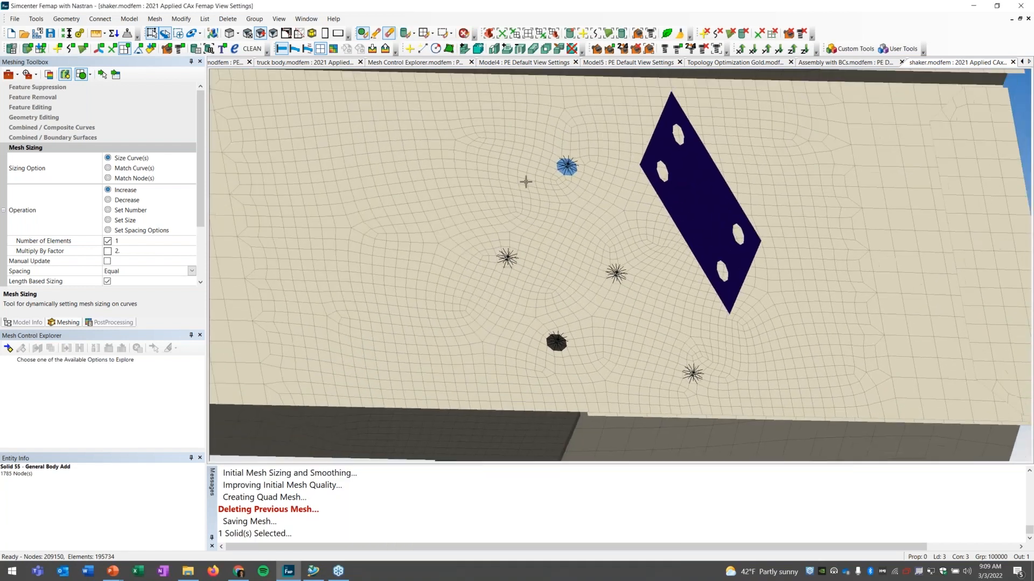
pyautogui.moveTo(528, 188); pyautogui.dragTo(518, 209, button='middle')
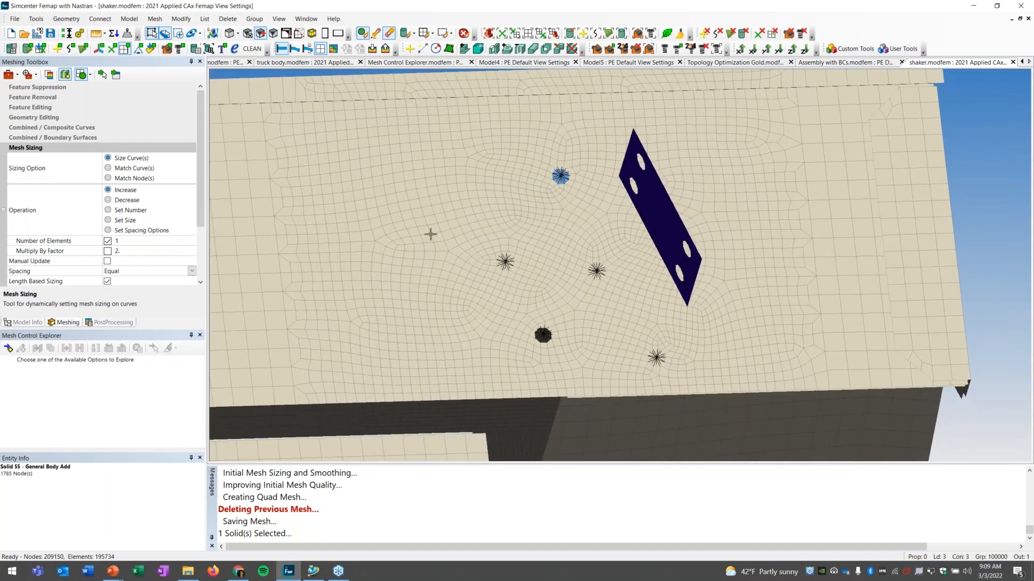
pyautogui.moveTo(477, 245); pyautogui.dragTo(511, 247, button='middle')
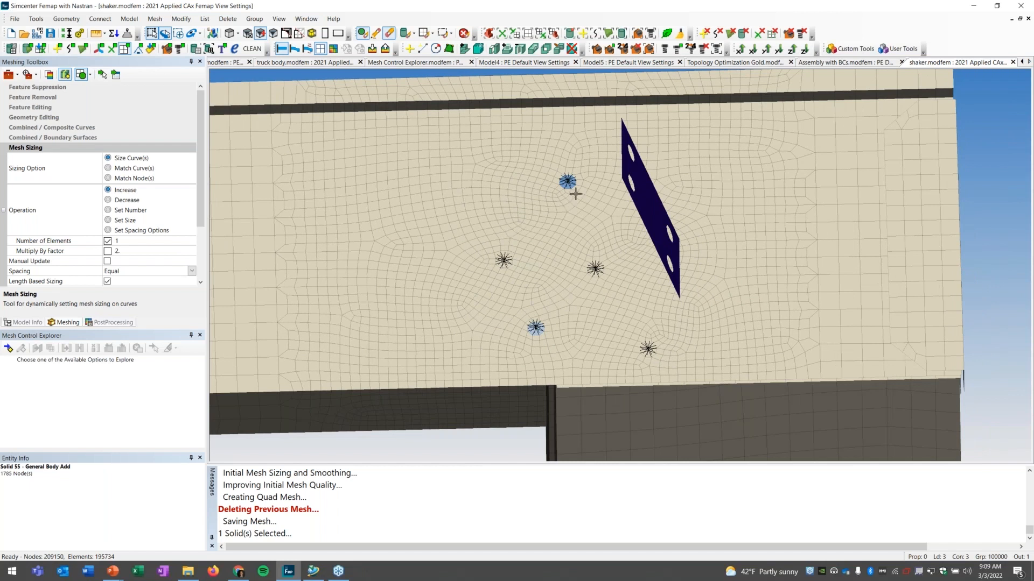
pyautogui.scroll(5, 549, 173)
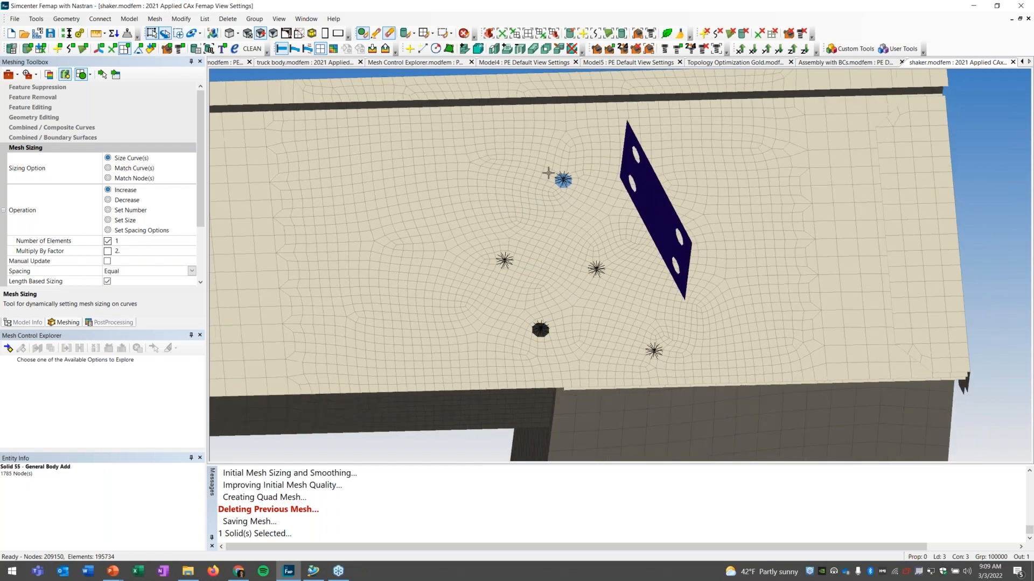
pyautogui.scroll(5, 534, 267)
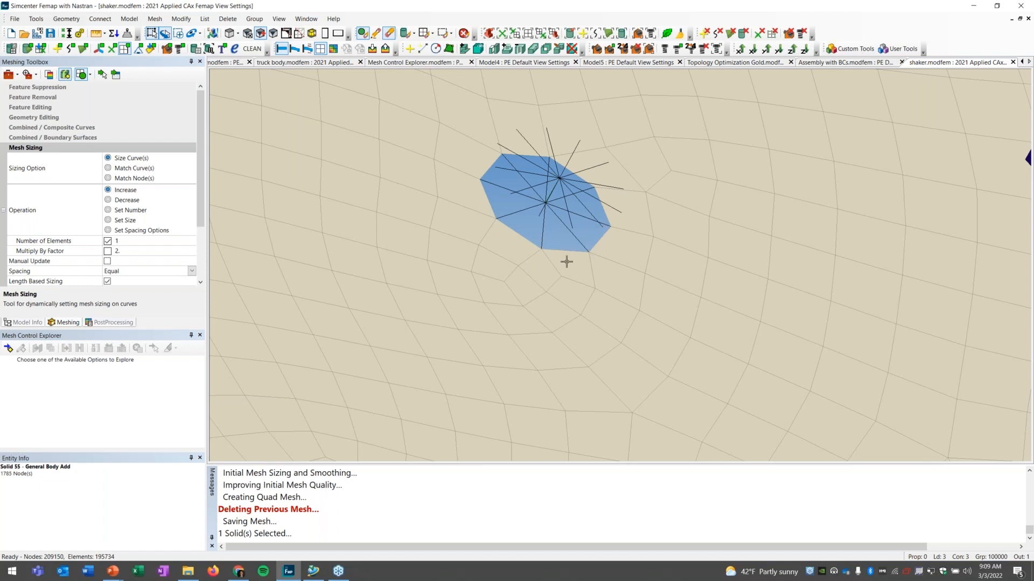
pyautogui.moveTo(630, 261); pyautogui.dragTo(544, 240, button='middle')
pyautogui.click(362, 33)
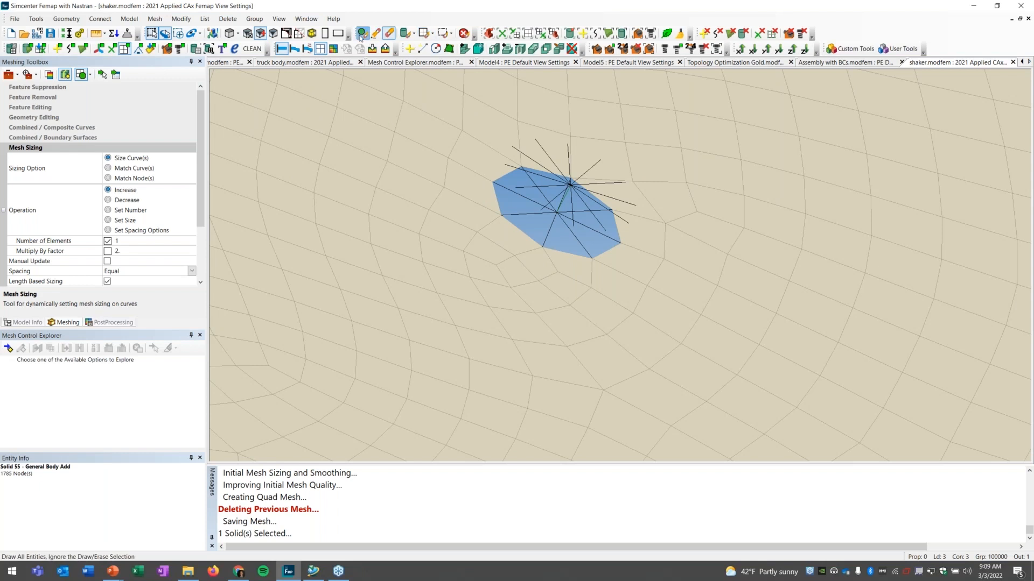
pyautogui.scroll(-10, 520, 326)
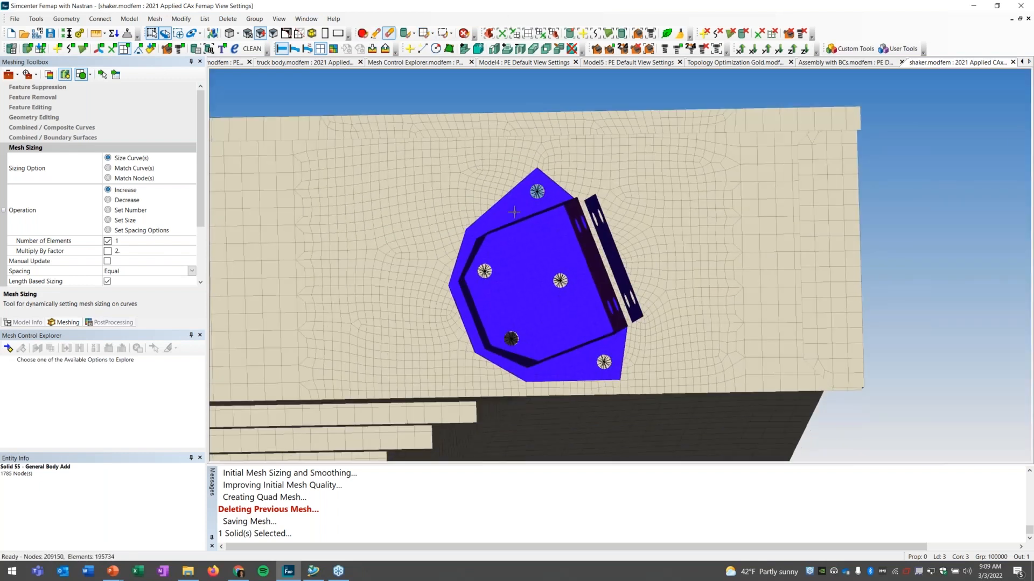
pyautogui.moveTo(514, 211); pyautogui.dragTo(427, 186, button='middle')
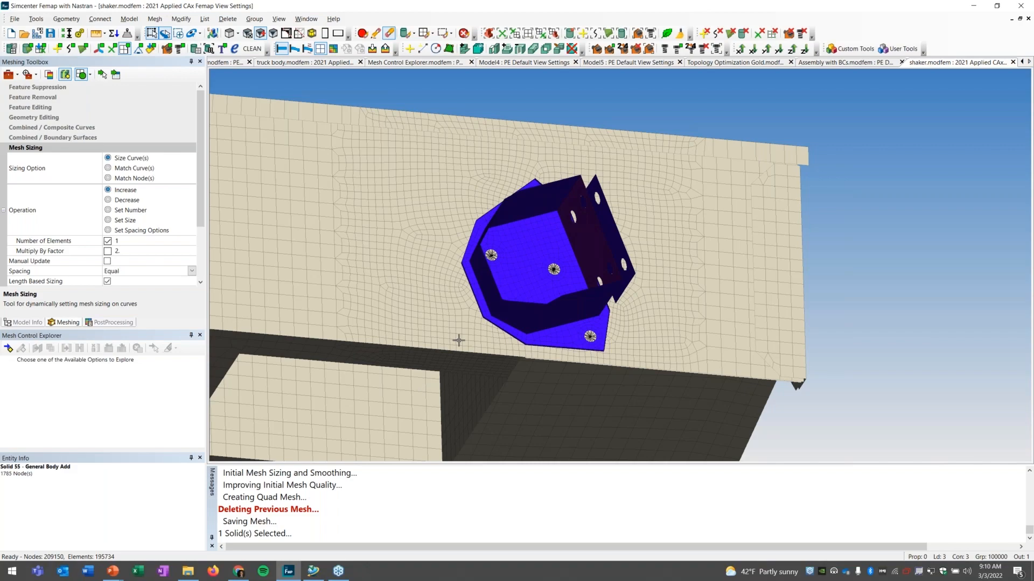
pyautogui.hotkey('alt', 'Tab')
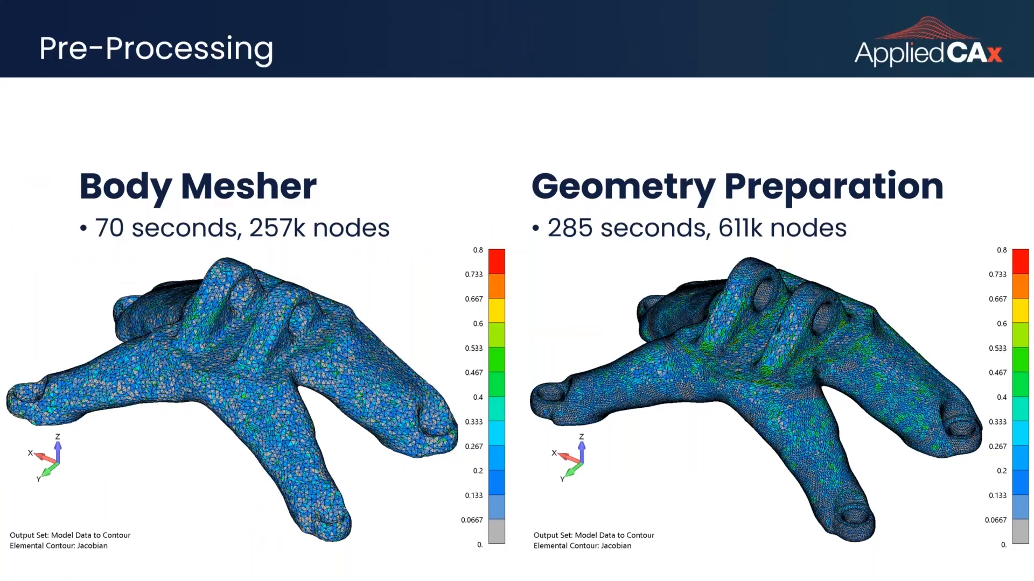
pyautogui.click(297, 252)
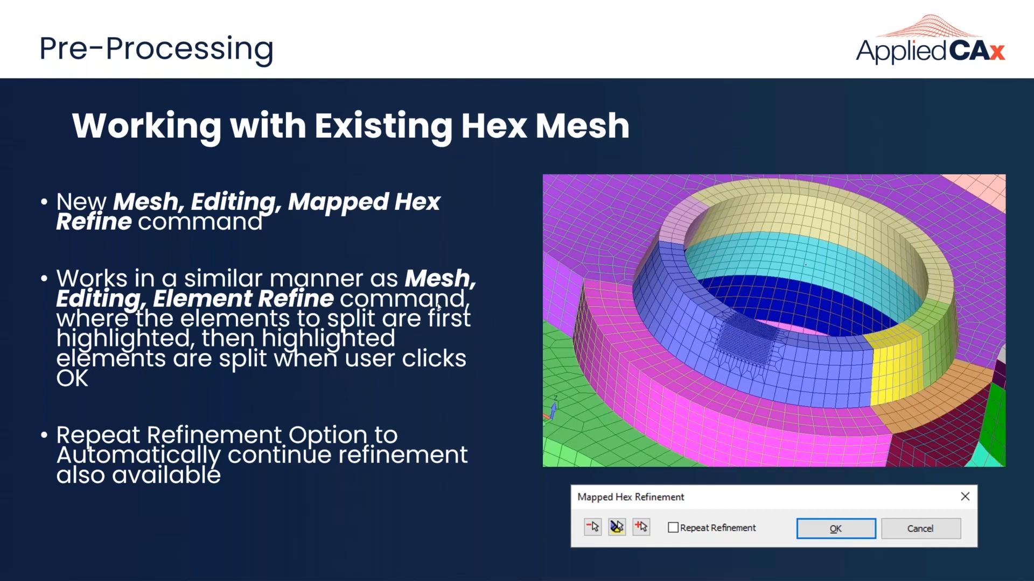
# Switch back to Femap from the slides and open the model Hex Mesh for Refinement.modfem
pyautogui.hotkey('alt', 'Tab')
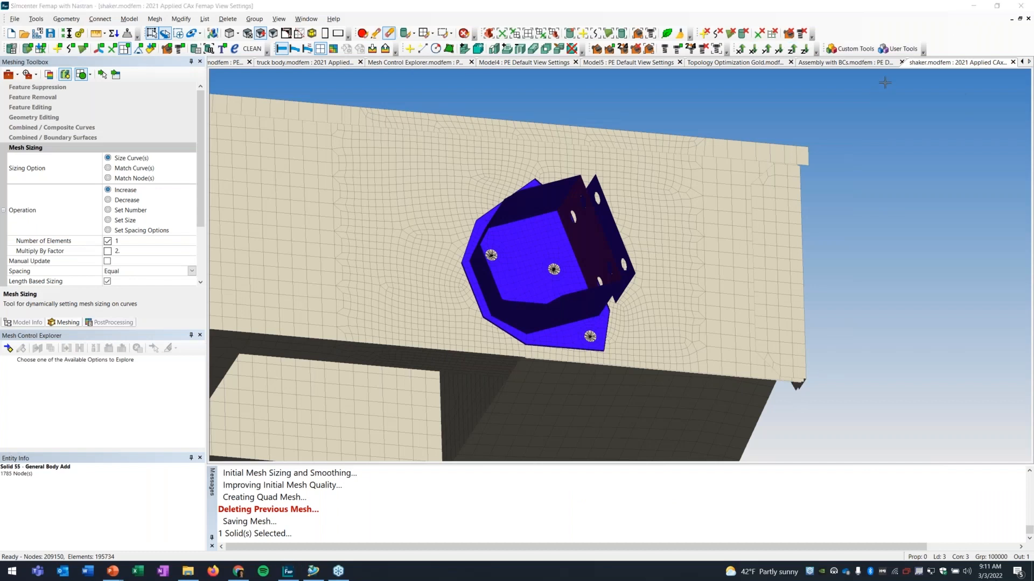
pyautogui.click(24, 34)
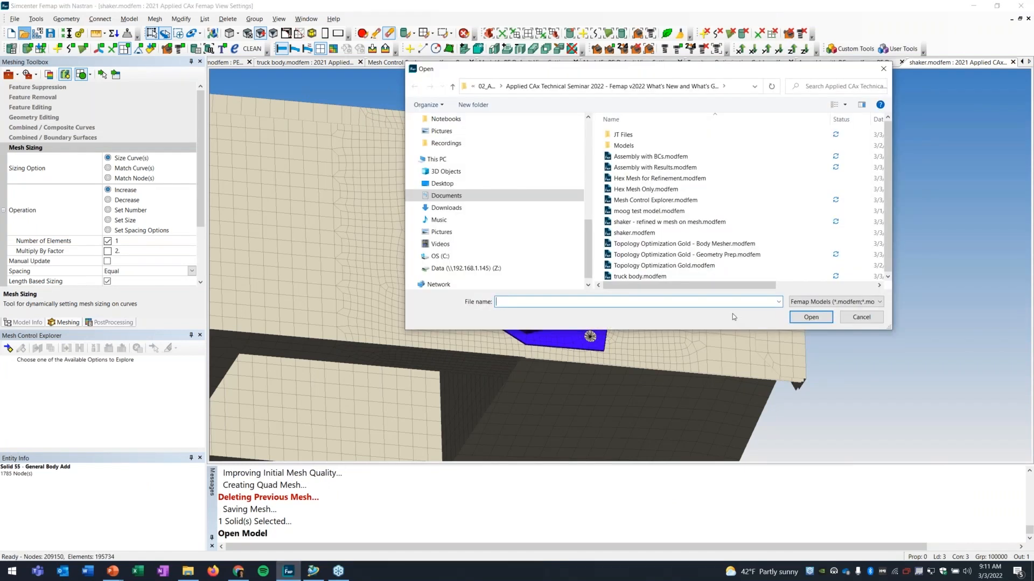
pyautogui.doubleClick(654, 178)
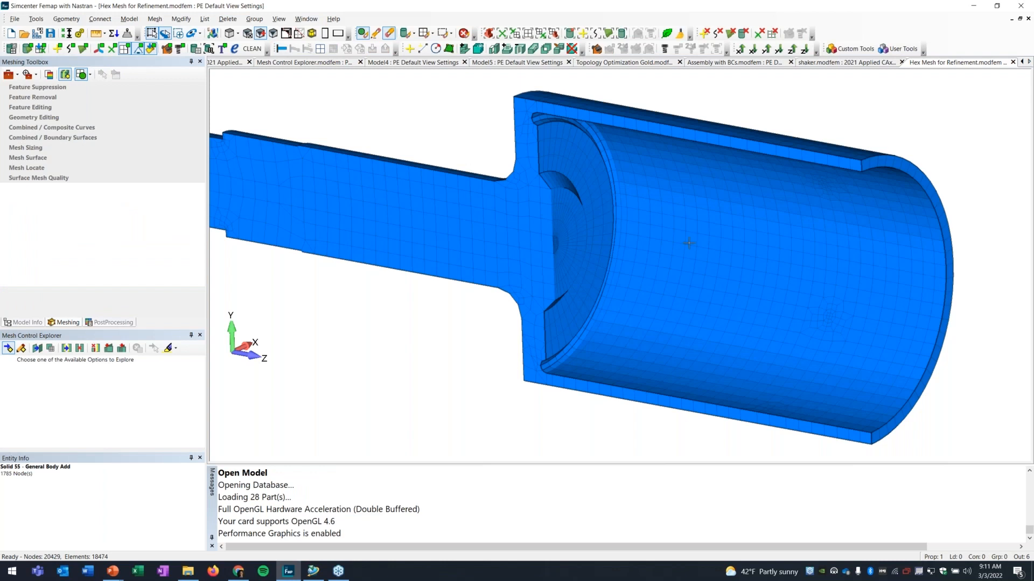
# Set the Filled Edges view color to solid black, color 0, in the view options
pyautogui.keyDown('ctrl'); pyautogui.moveTo(670, 238); pyautogui.dragTo(596, 282, button='middle'); pyautogui.keyUp('ctrl')
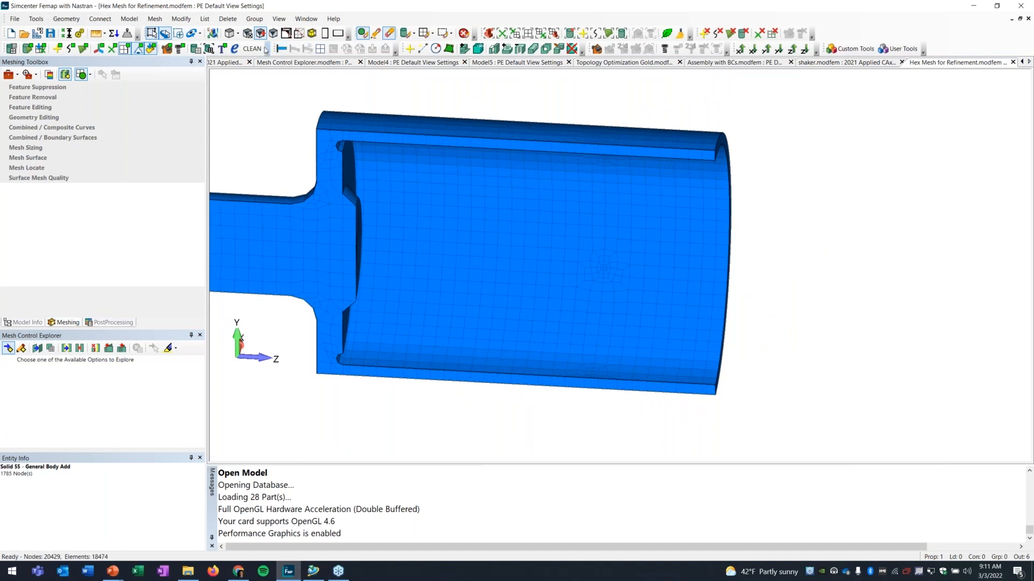
pyautogui.press('F5')
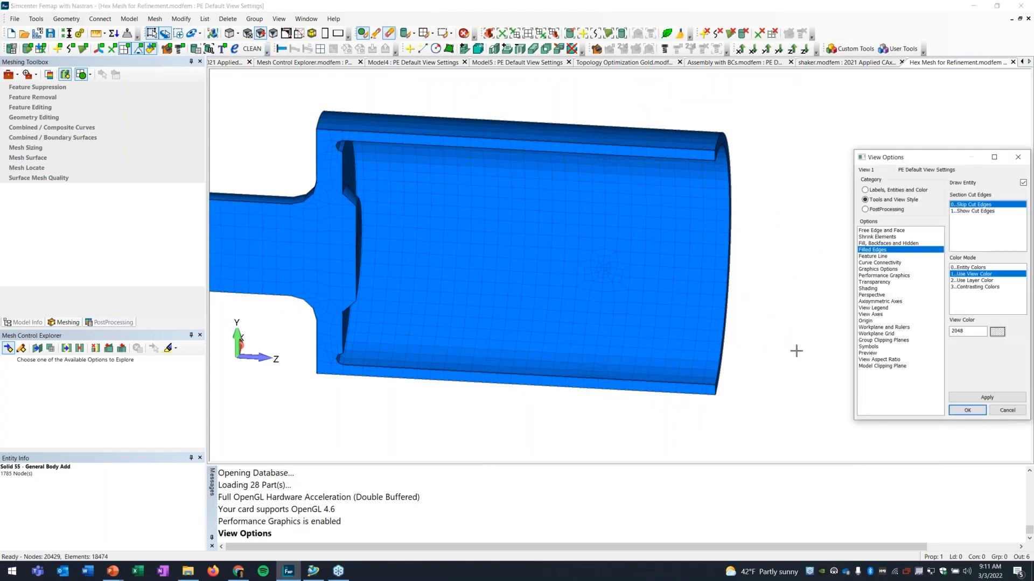
pyautogui.click(933, 112)
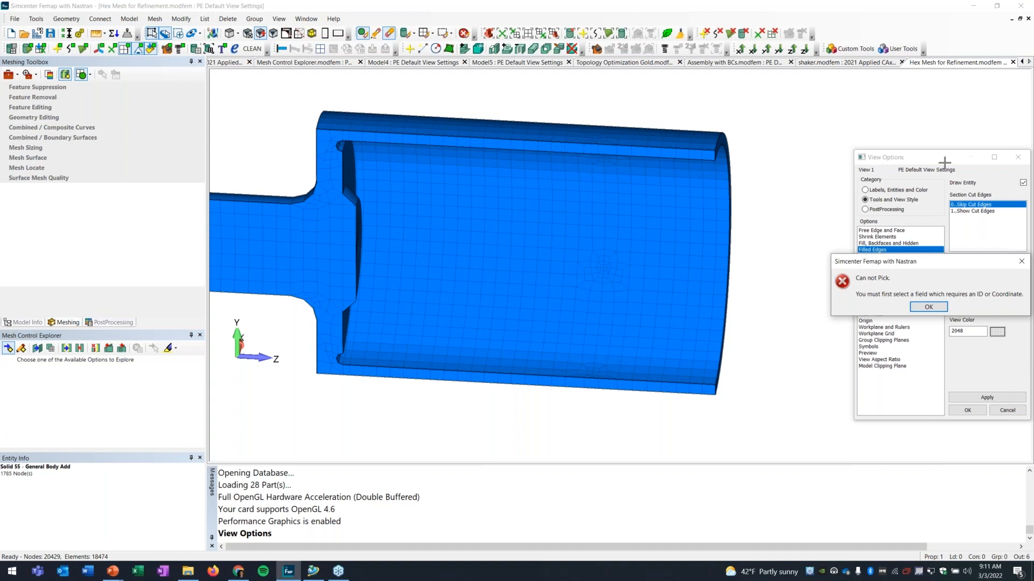
pyautogui.click(920, 307)
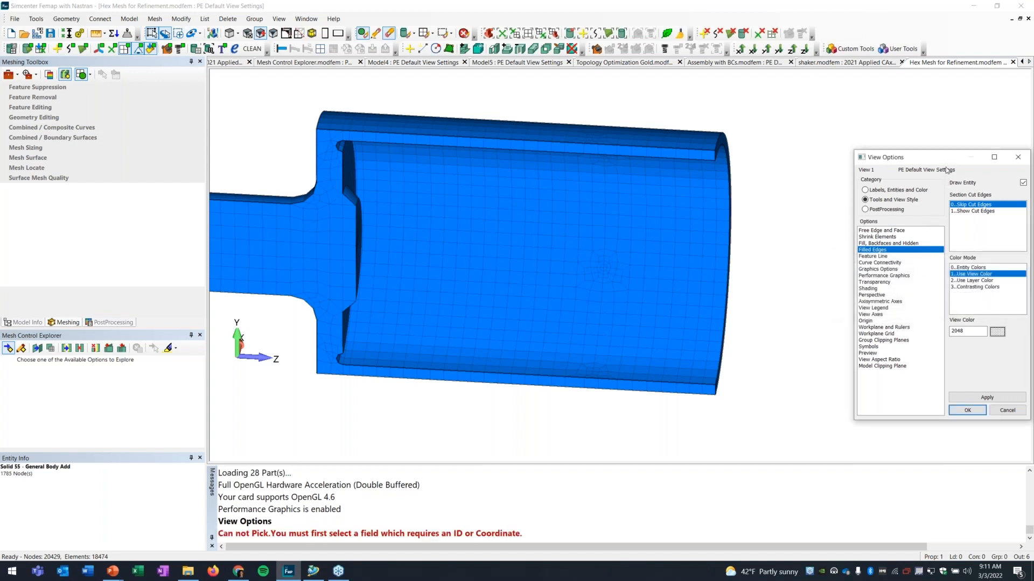
pyautogui.moveTo(945, 158); pyautogui.dragTo(903, 63)
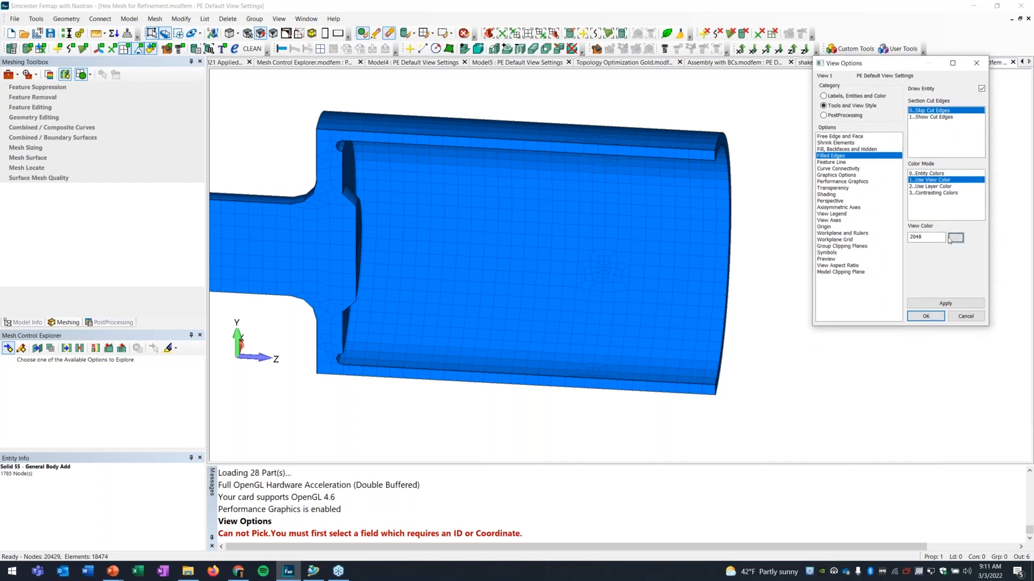
pyautogui.click(949, 240)
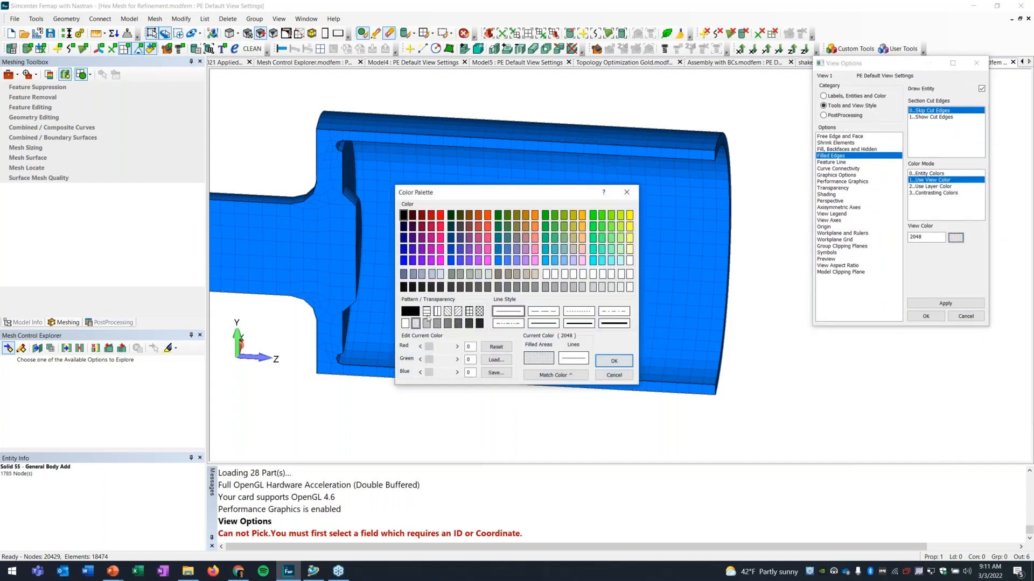
pyautogui.click(410, 311)
pyautogui.click(599, 364)
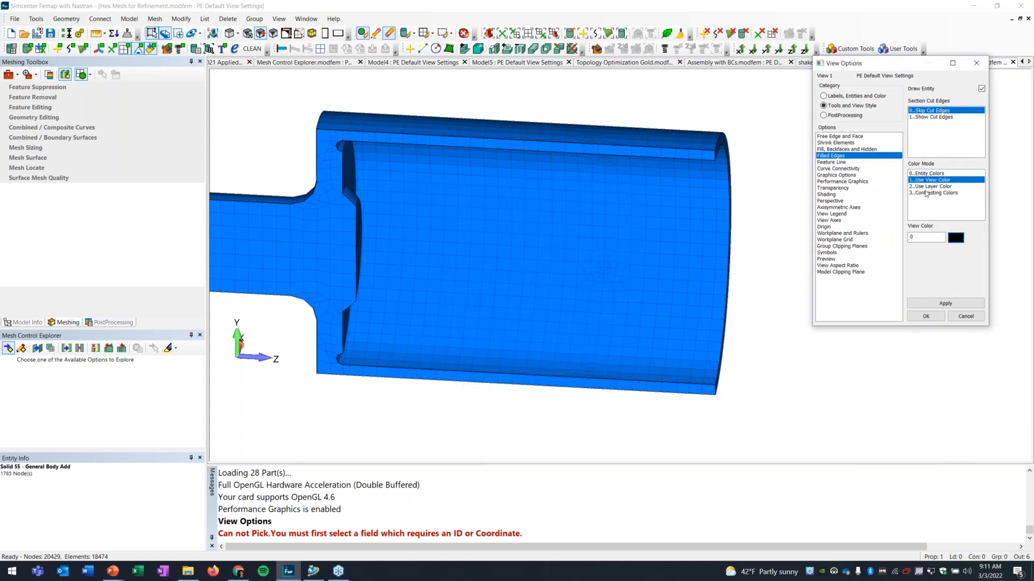
pyautogui.moveTo(913, 66); pyautogui.dragTo(813, 38)
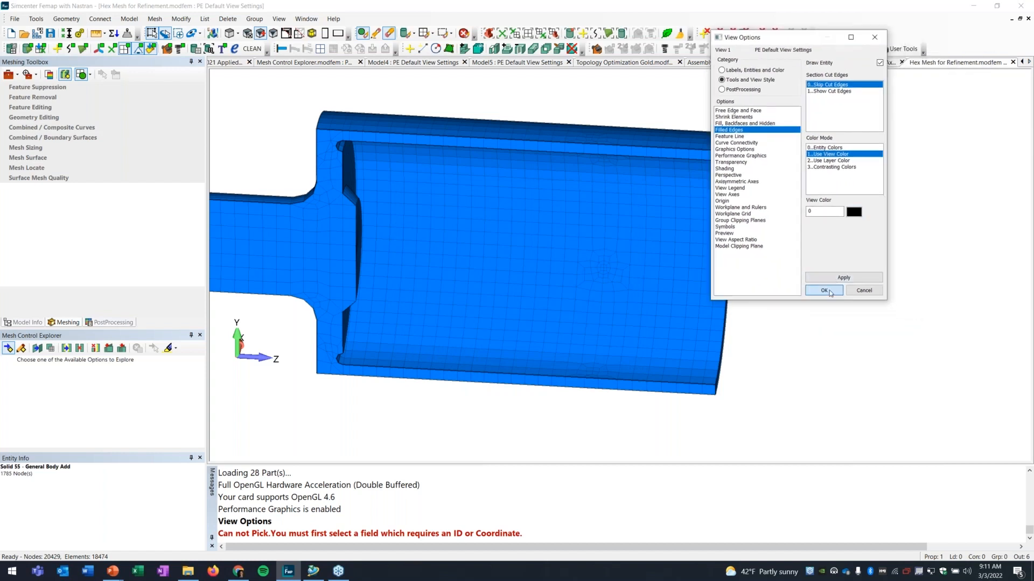
pyautogui.click(825, 289)
pyautogui.hotkey('alt', 'Tab')
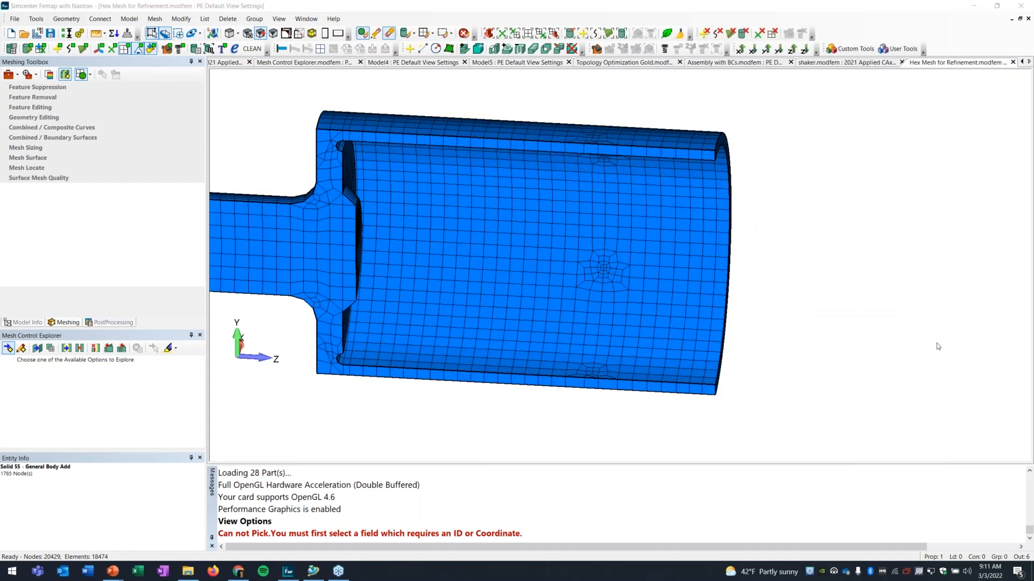
# Start Mapped Hex Refine and select the full-height band of cylinder elements around the two locally refined spots, seen from the Left view
pyautogui.scroll(4, 592, 317)
pyautogui.moveTo(593, 317); pyautogui.dragTo(611, 294, button='middle')
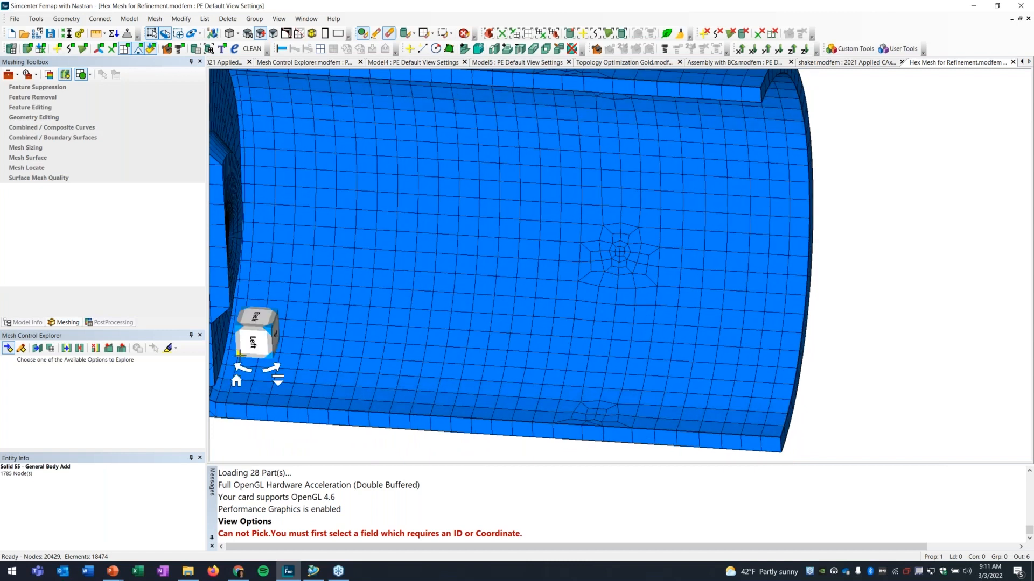
pyautogui.click(256, 339)
pyautogui.scroll(-3, 523, 316)
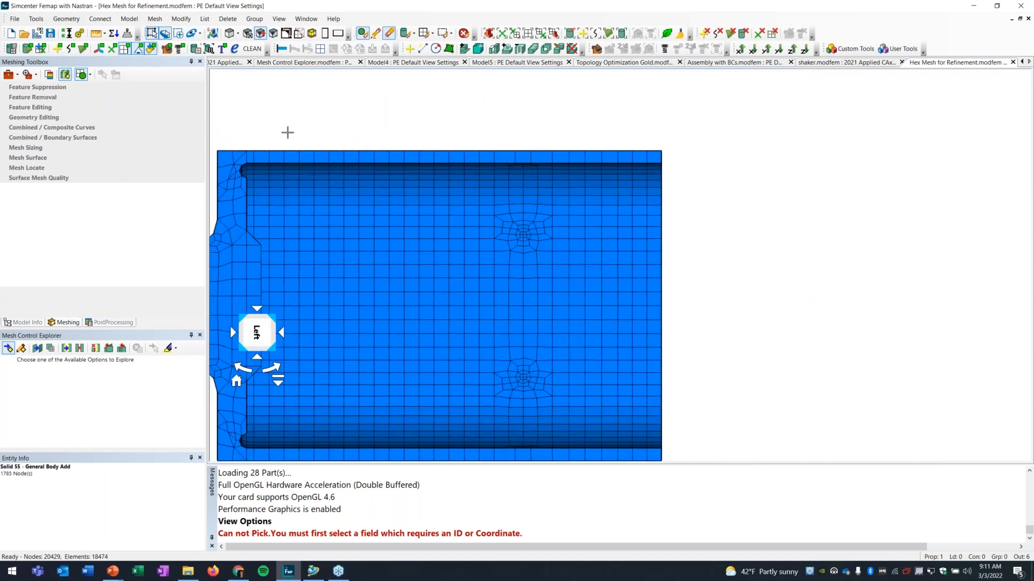
pyautogui.scroll(-1, 374, 195)
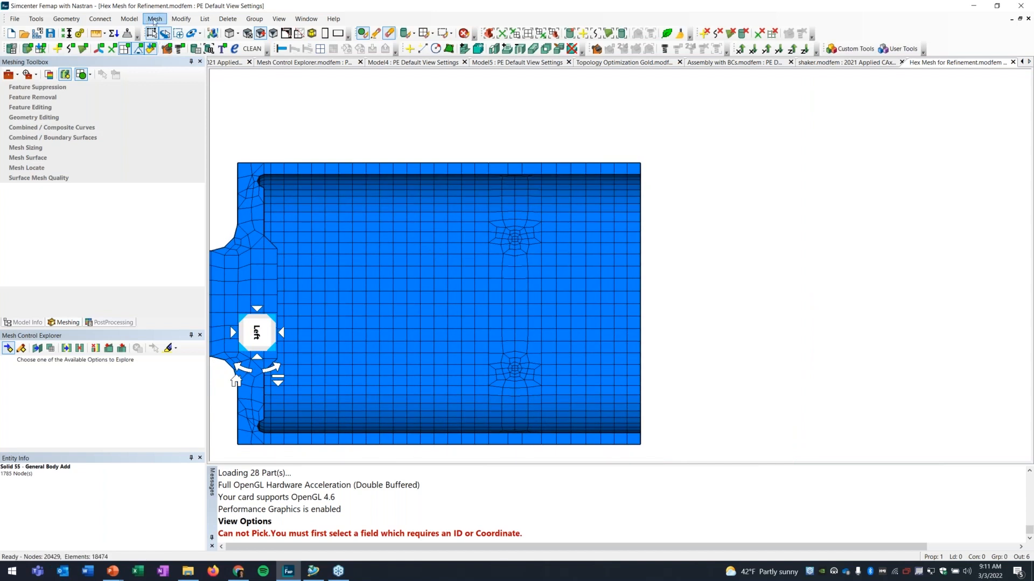
pyautogui.click(154, 18)
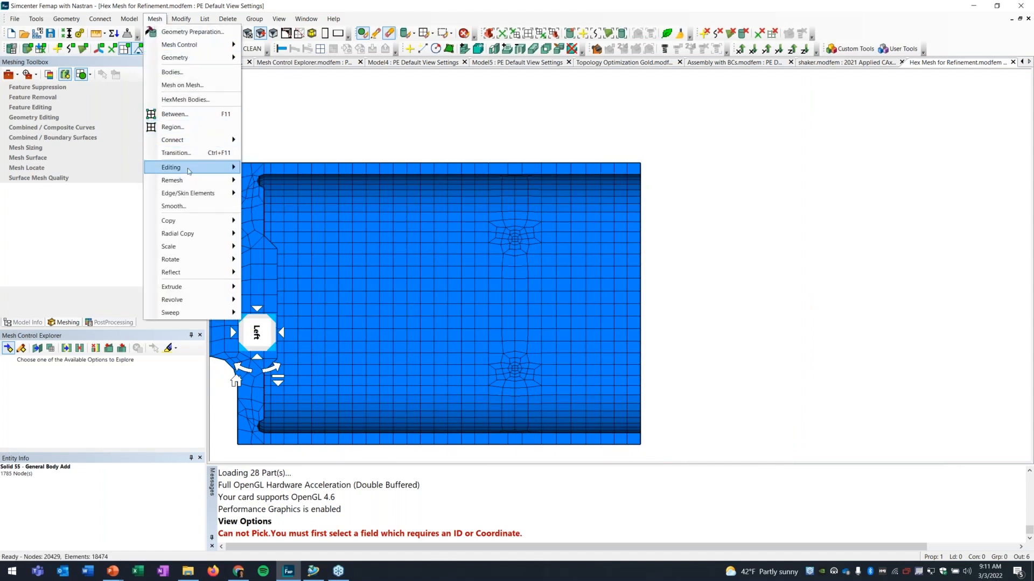
pyautogui.moveTo(189, 171)
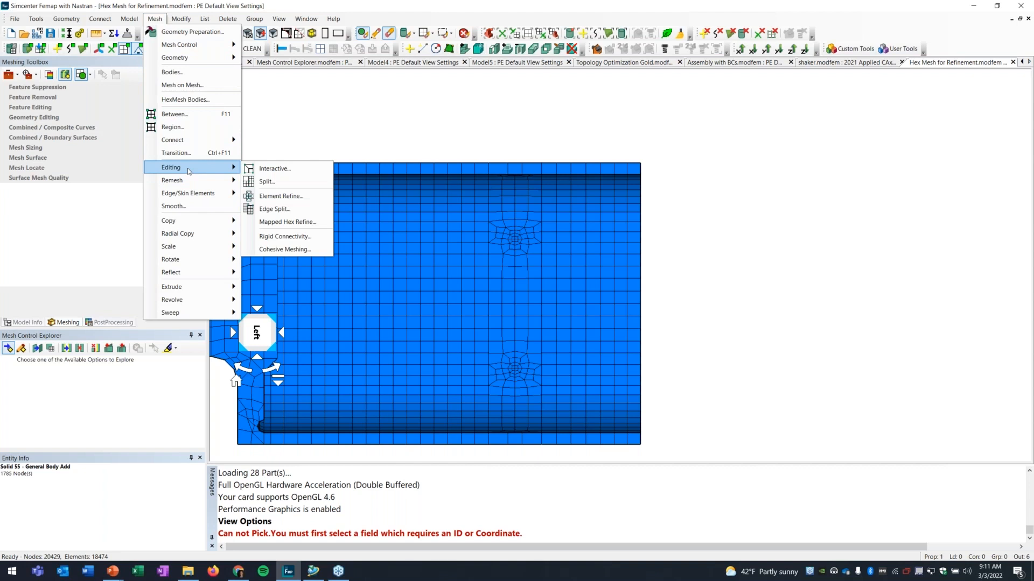
pyautogui.click(307, 222)
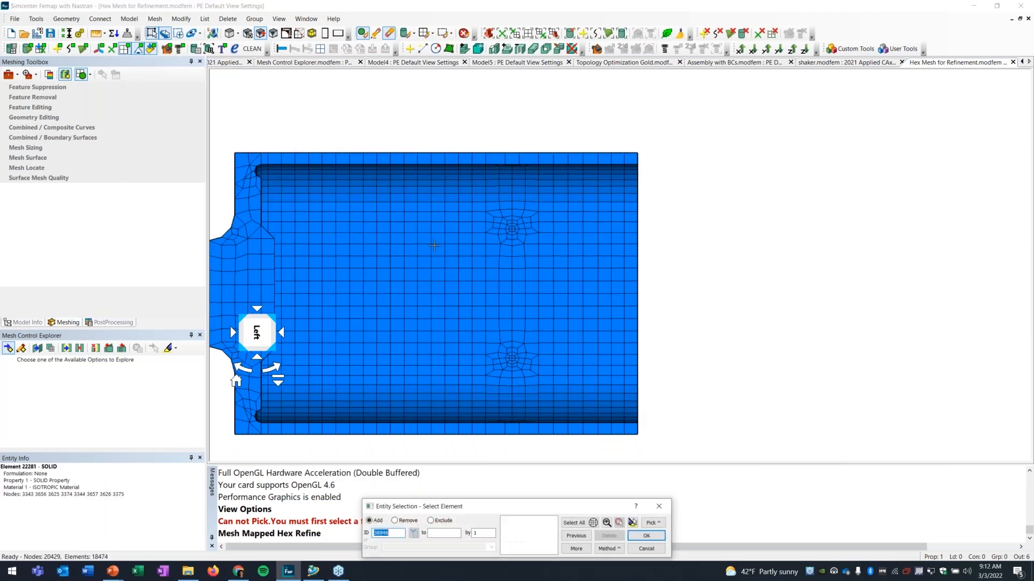
pyautogui.moveTo(458, 110); pyautogui.dragTo(557, 428)
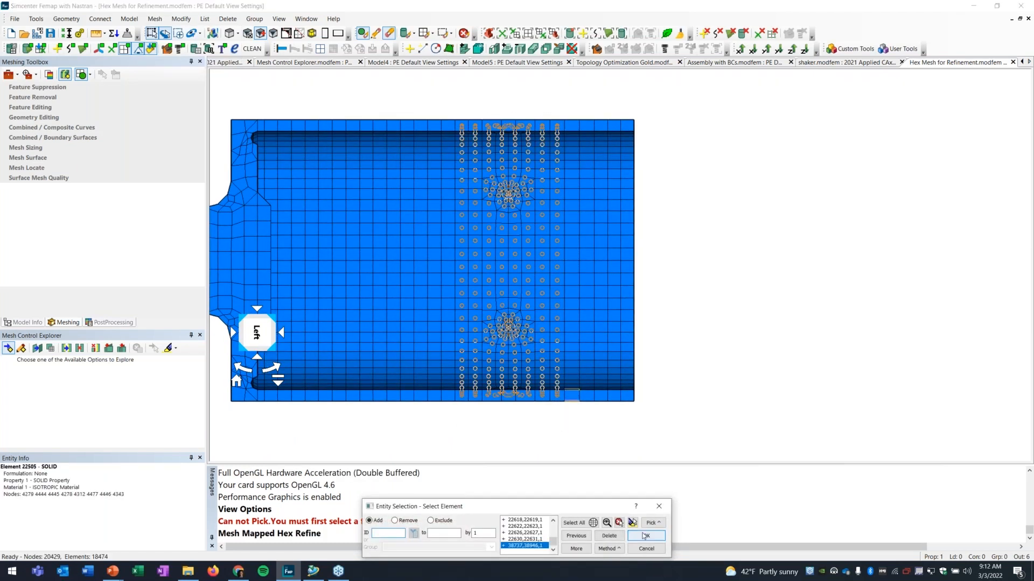
pyautogui.click(645, 536)
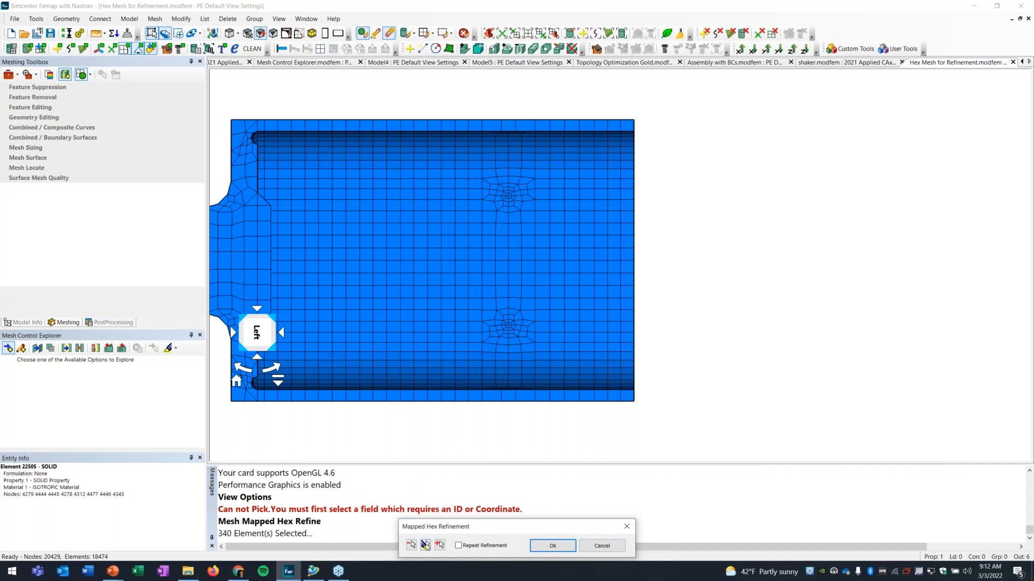
# Highlight the elements to split, expand the highlighted band by one element layer on each side, and refine it without Repeat Refinement
pyautogui.click(425, 545)
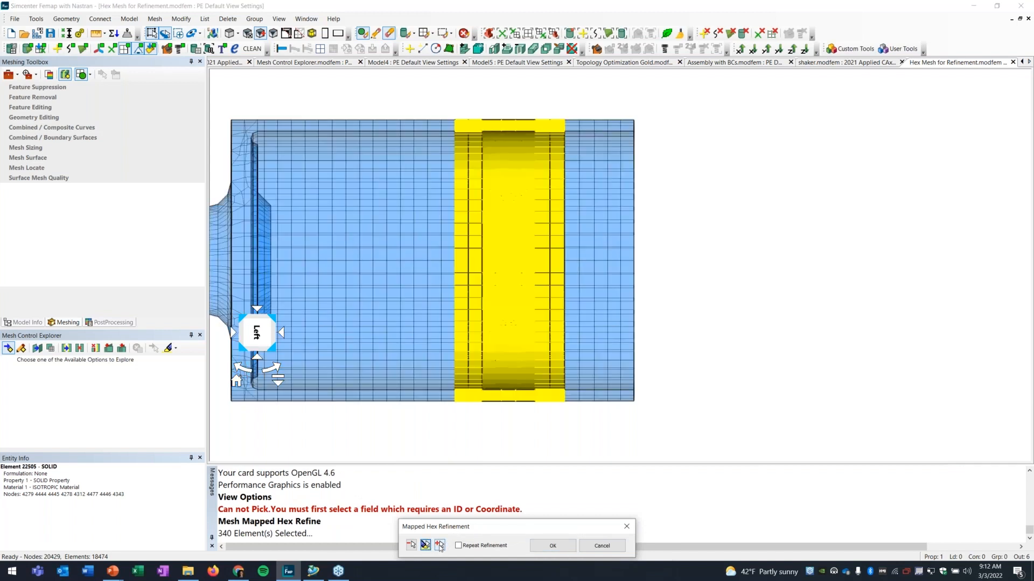
pyautogui.click(439, 545)
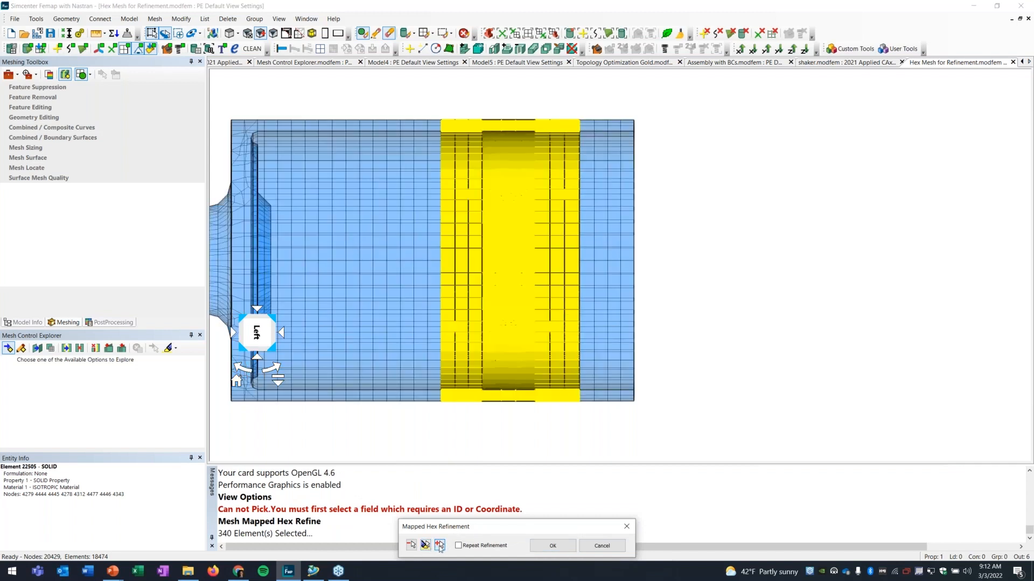
pyautogui.click(440, 547)
pyautogui.click(411, 545)
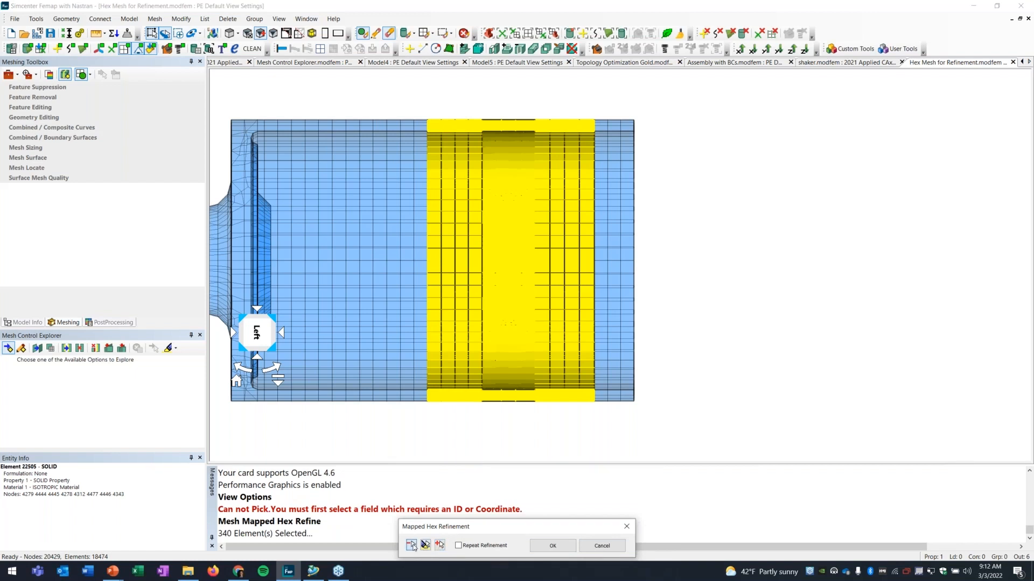
pyautogui.click(439, 545)
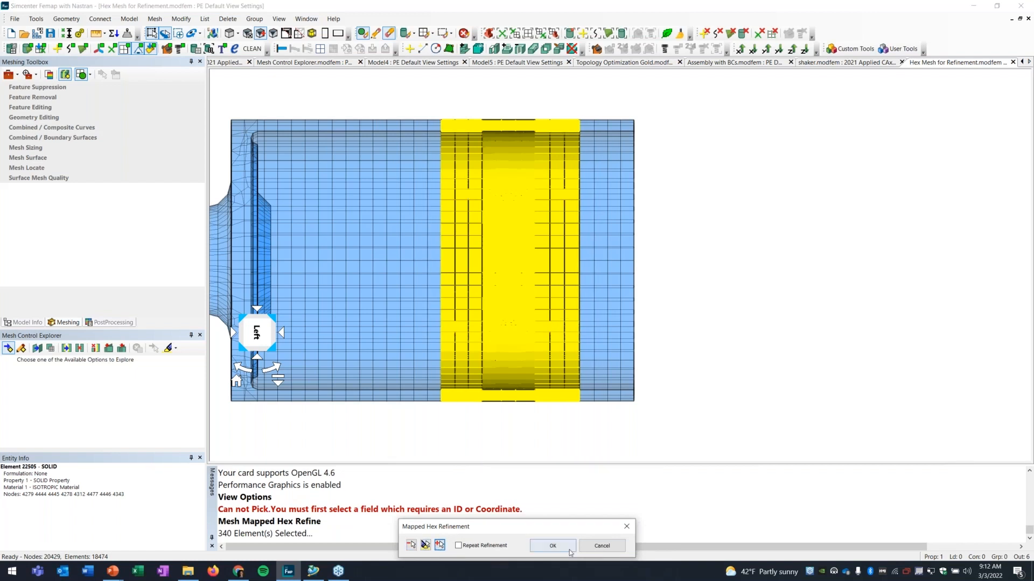
pyautogui.click(561, 548)
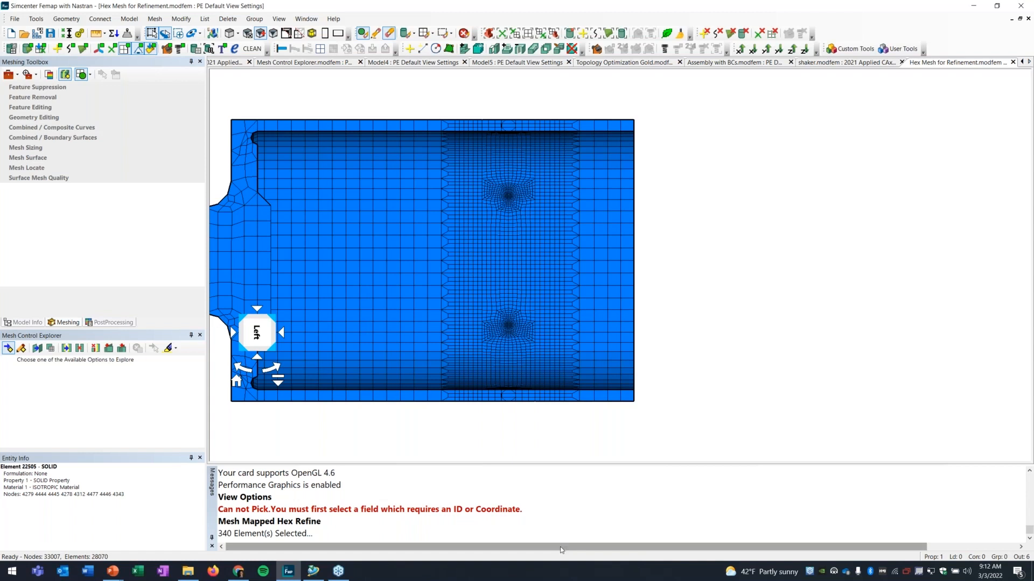
# Examine the refined hex band around both spots, its transitions to the coarse mesh, and the refinement through the cylinder wall
pyautogui.scroll(5, 522, 288)
pyautogui.keyDown('ctrl'); pyautogui.moveTo(515, 361); pyautogui.dragTo(556, 232, button='middle'); pyautogui.keyUp('ctrl')
pyautogui.moveTo(556, 231); pyautogui.dragTo(579, 241, button='middle')
pyautogui.scroll(3, 547, 237)
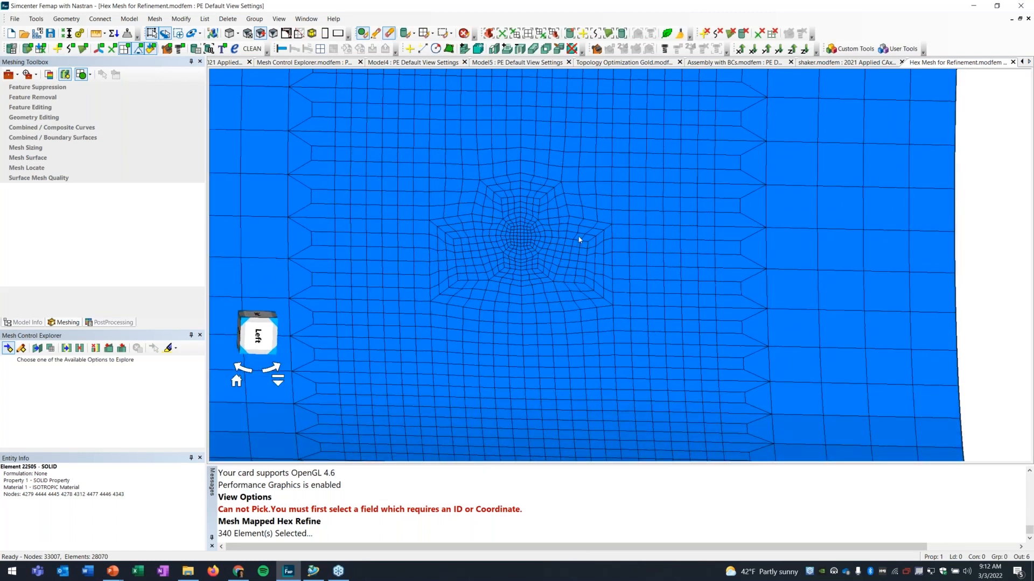
pyautogui.scroll(-6, 579, 240)
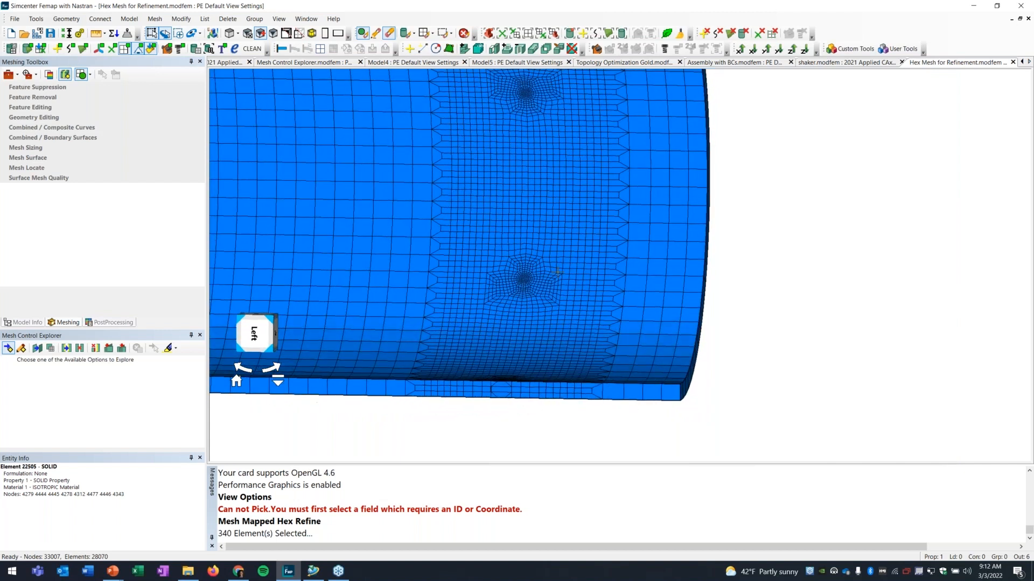
pyautogui.moveTo(557, 273); pyautogui.dragTo(539, 225, button='middle')
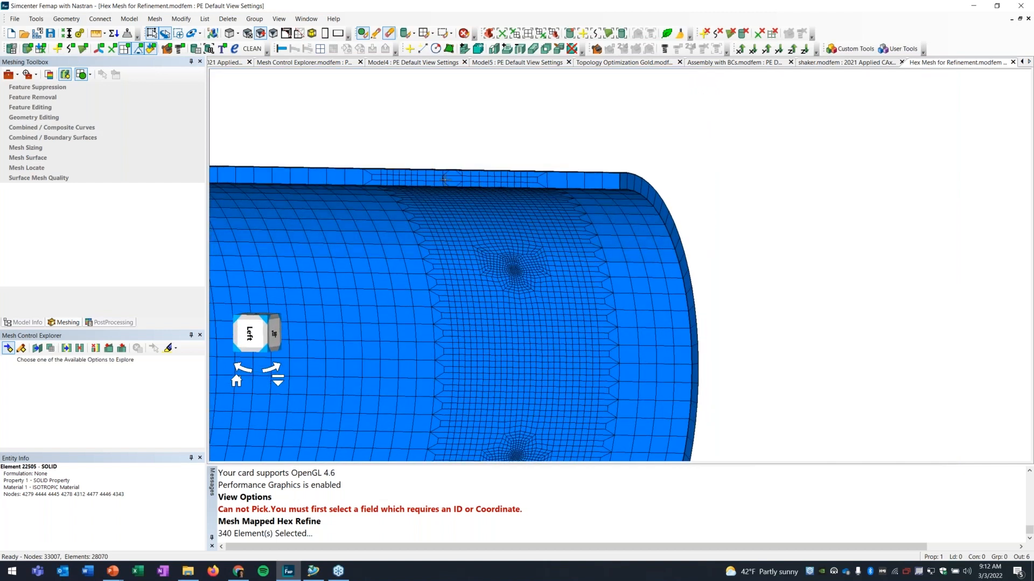
pyautogui.moveTo(532, 295); pyautogui.dragTo(526, 222, button='middle')
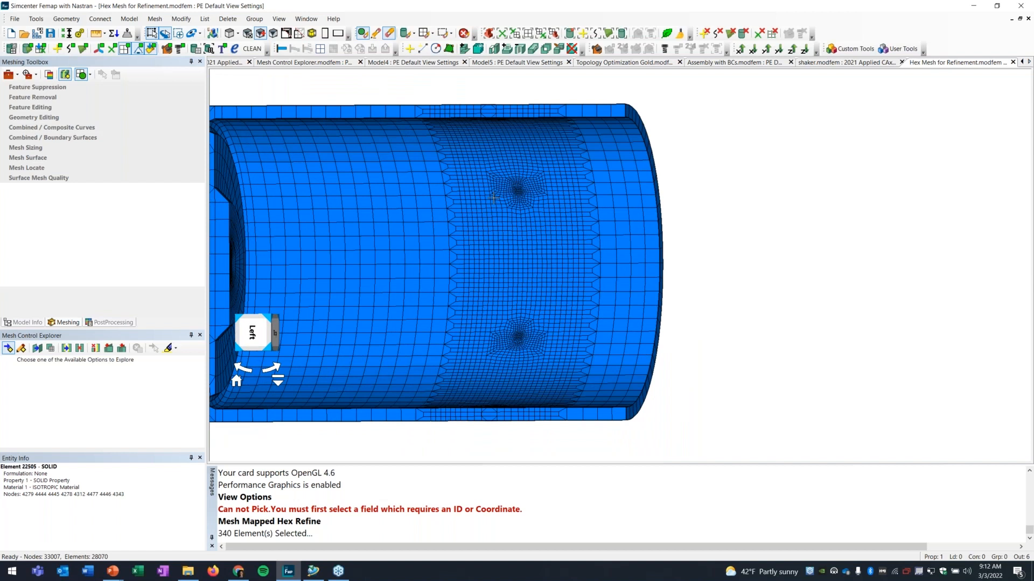
# Examine the hex mesh at the shaft's stepped shoulders, and restore the Left view autoscaled to the visible model
pyautogui.keyDown('ctrl'); pyautogui.moveTo(395, 218); pyautogui.dragTo(463, 255, button='middle'); pyautogui.keyUp('ctrl')
pyautogui.keyDown('ctrl'); pyautogui.moveTo(389, 255); pyautogui.dragTo(617, 267, button='middle'); pyautogui.keyUp('ctrl')
pyautogui.click(257, 338)
pyautogui.moveTo(567, 235); pyautogui.dragTo(560, 318, button='middle')
pyautogui.scroll(6, 576, 240)
pyautogui.moveTo(522, 278); pyautogui.dragTo(577, 283, button='middle')
pyautogui.scroll(6, 573, 286)
pyautogui.scroll(-5, 556, 318)
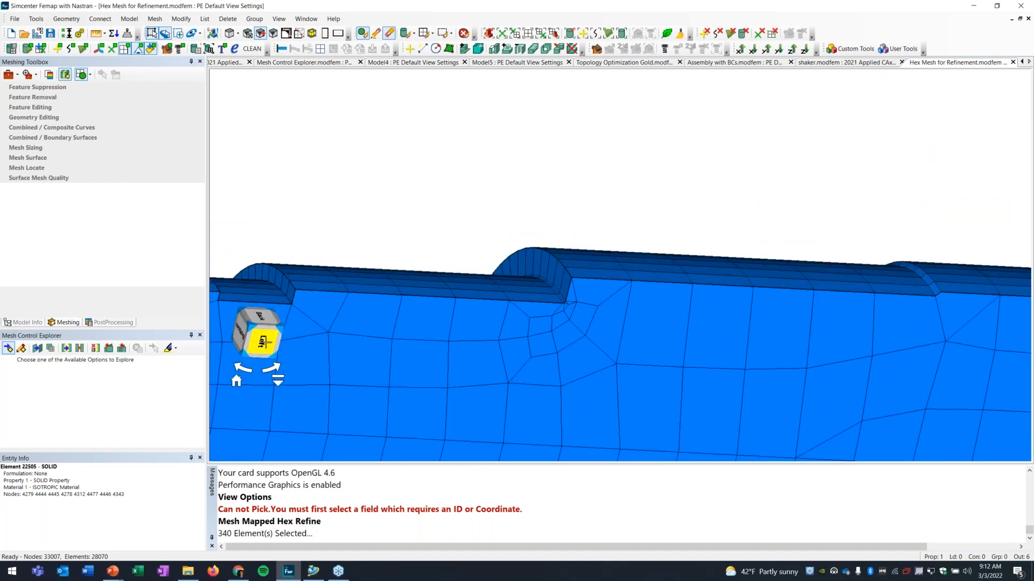
pyautogui.click(264, 341)
pyautogui.hotkey('ctrl', 'a')
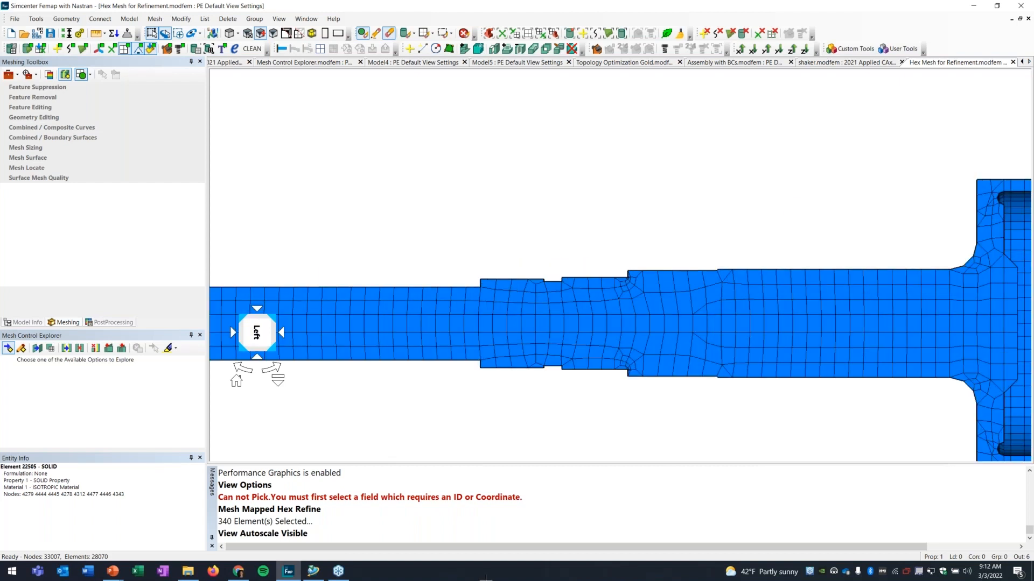
# Start Mapped Hex Refine and select all elements across the shaft's stepped shoulder section, seen from the Left view
pyautogui.scroll(8, 576, 344)
pyautogui.keyDown('ctrl'); pyautogui.moveTo(580, 418); pyautogui.dragTo(590, 397, button='middle'); pyautogui.keyUp('ctrl')
pyautogui.scroll(-1, 590, 397)
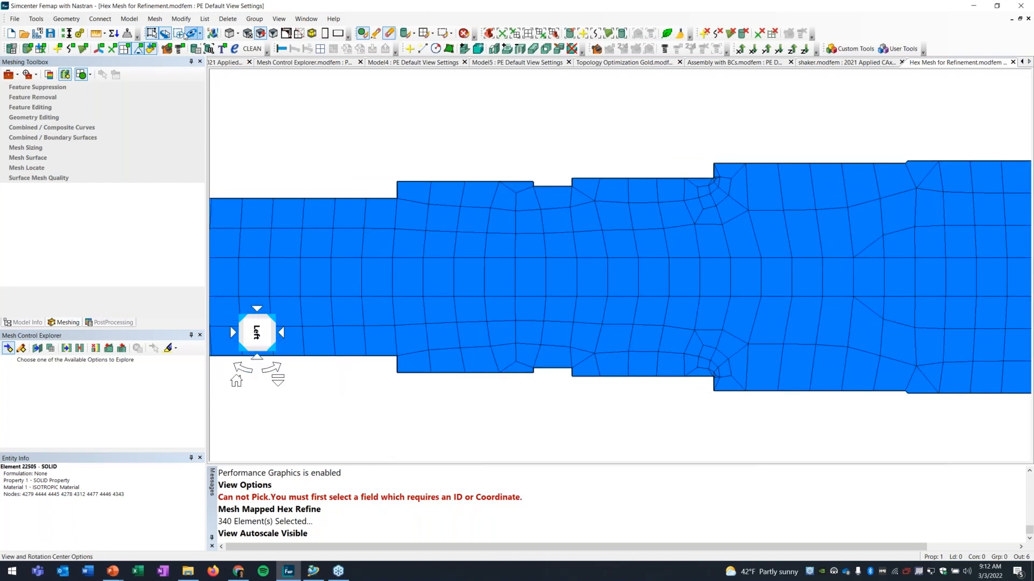
pyautogui.click(161, 20)
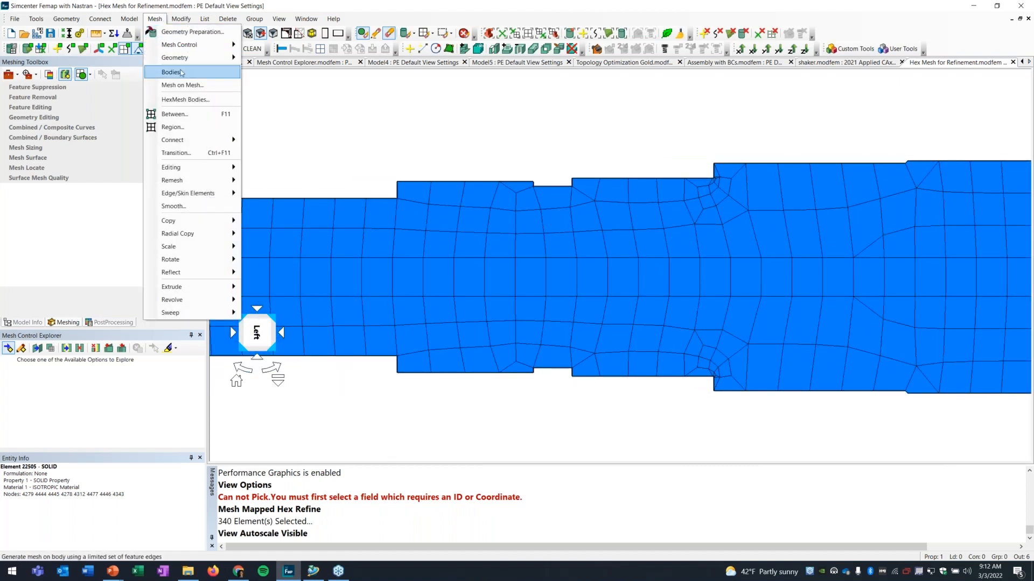
pyautogui.moveTo(194, 167)
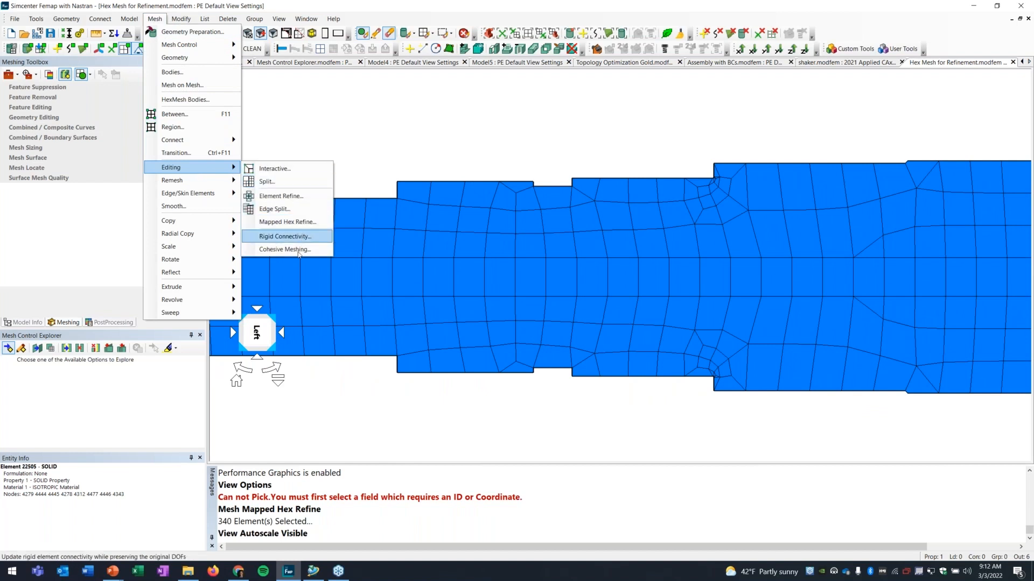
pyautogui.click(287, 222)
pyautogui.moveTo(332, 99); pyautogui.dragTo(808, 420)
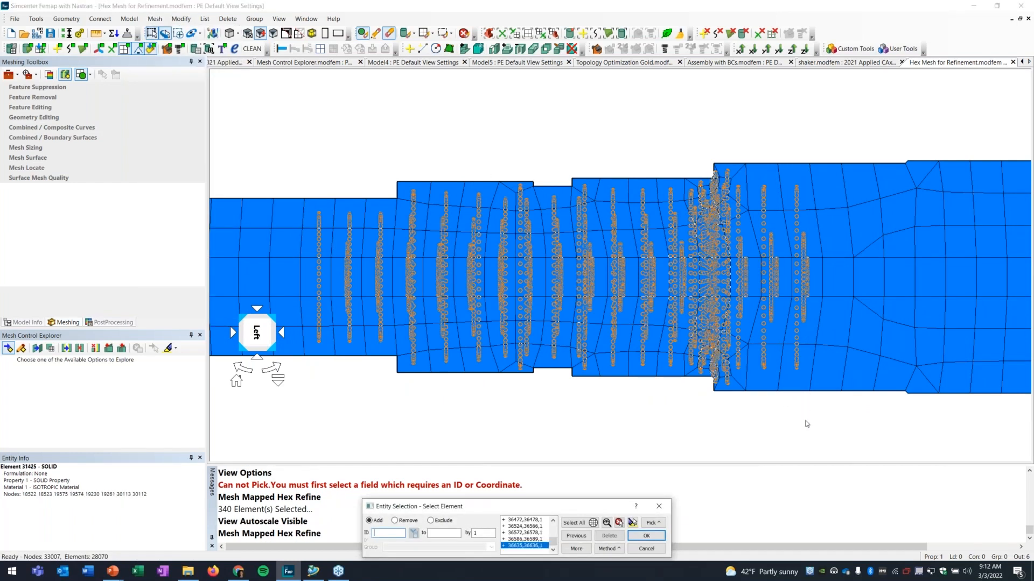
pyautogui.click(646, 536)
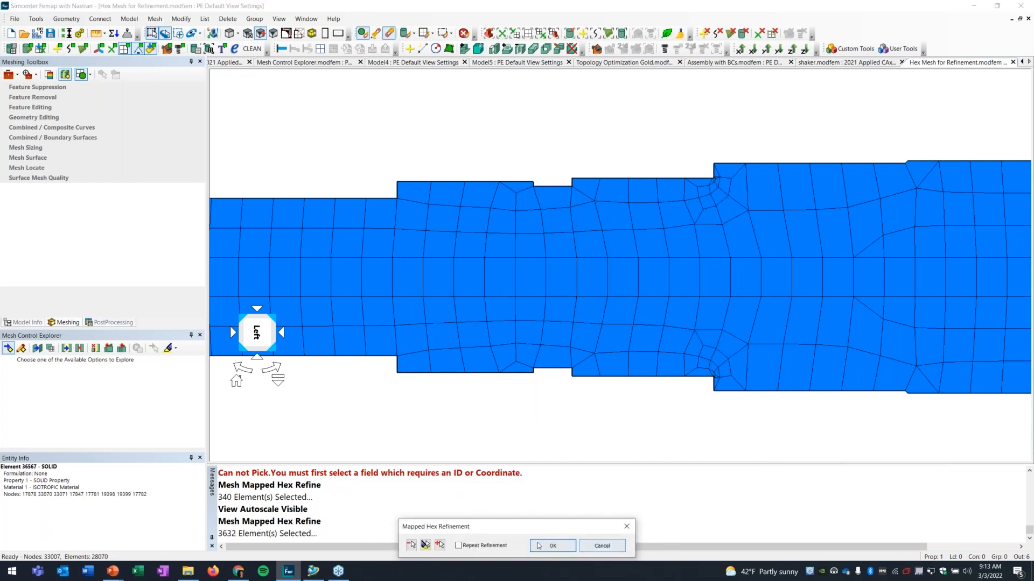
# Highlight the elements to split, expand the selection by one element layer at each end, and try to refine it without Repeat Refinement
pyautogui.click(425, 545)
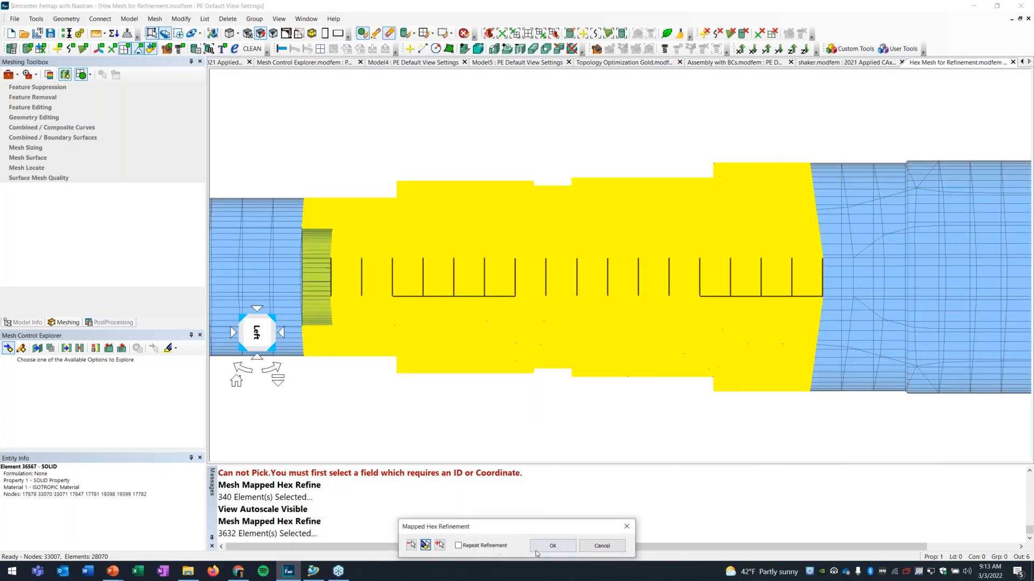
pyautogui.click(432, 546)
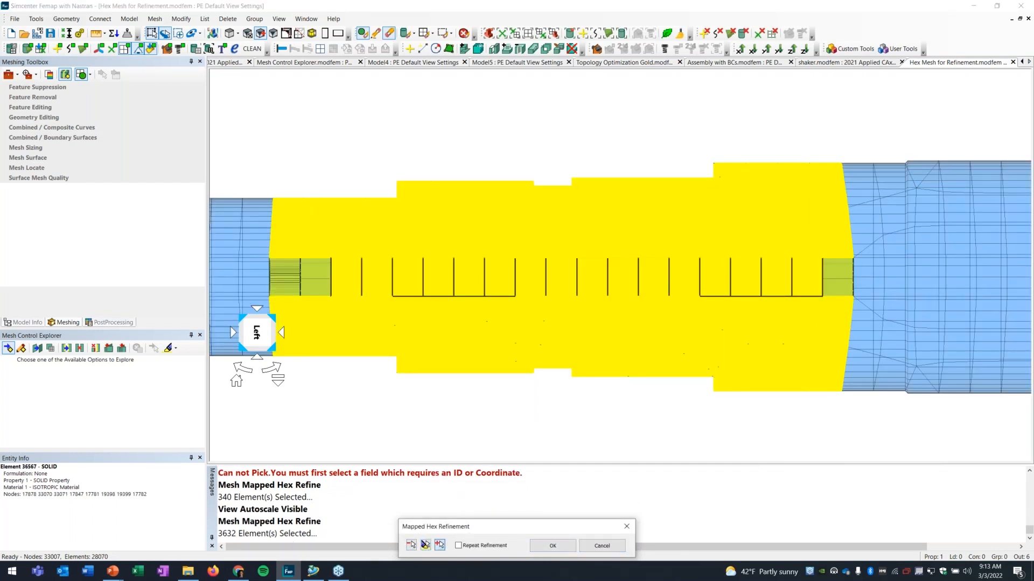
pyautogui.click(552, 546)
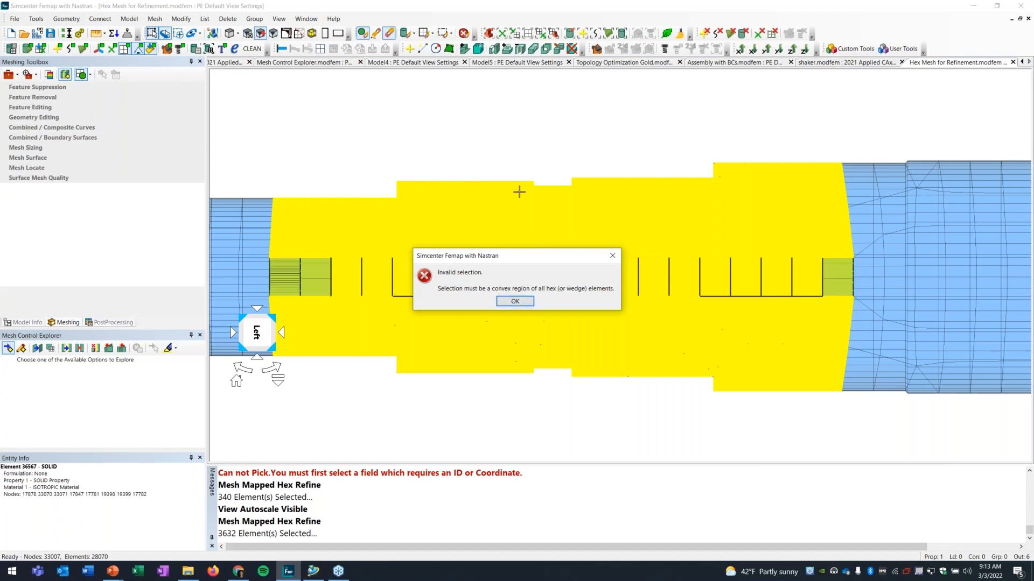
pyautogui.moveTo(496, 257); pyautogui.dragTo(424, 157)
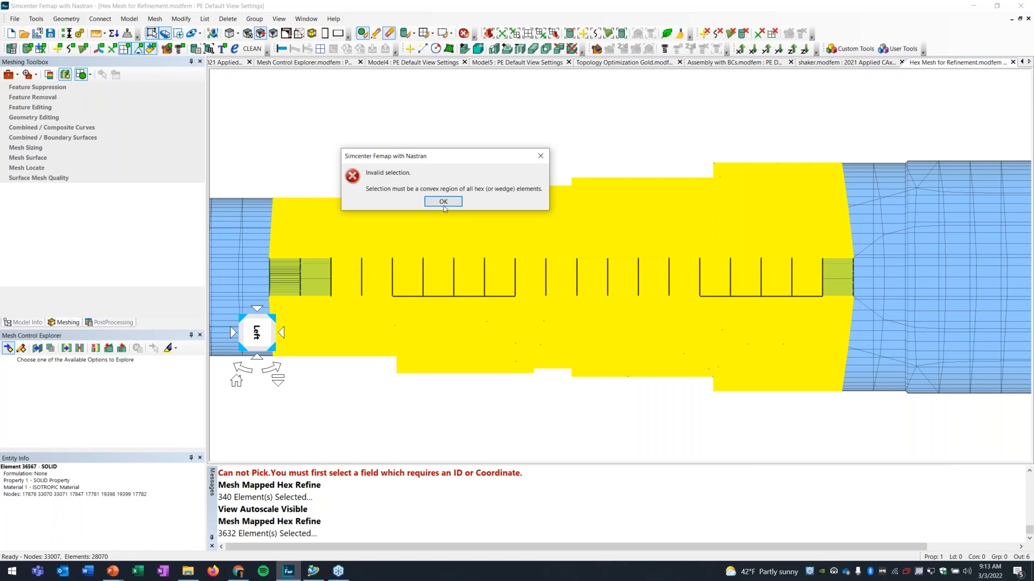
pyautogui.click(443, 202)
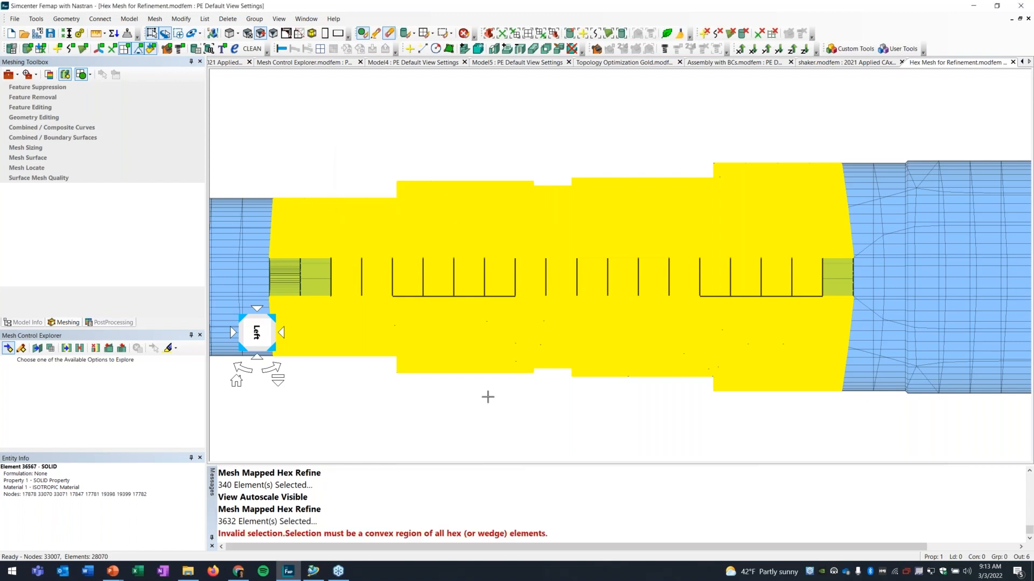